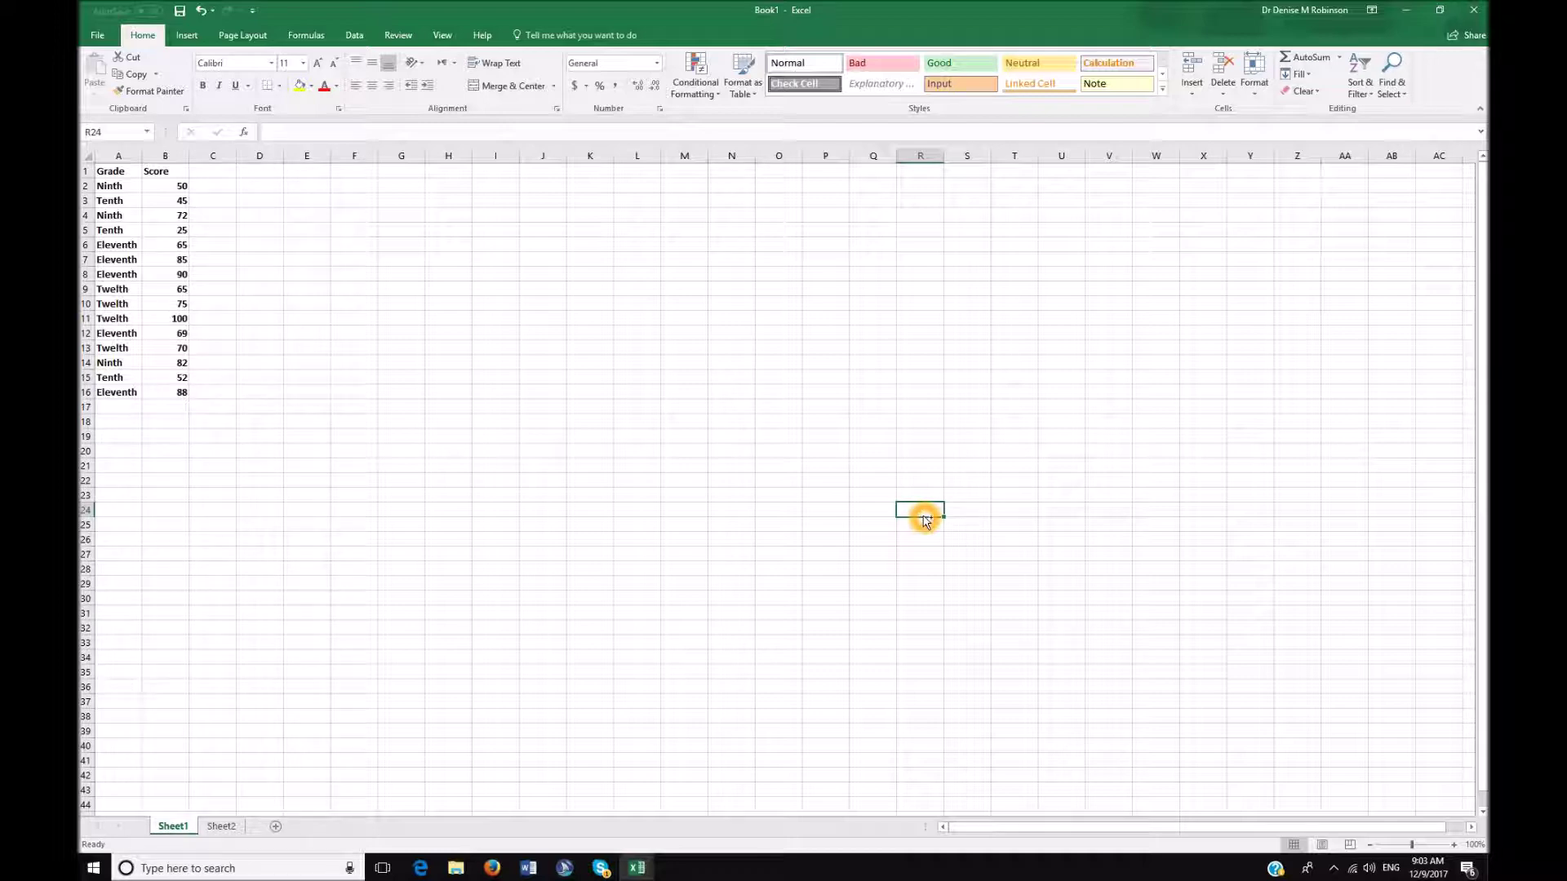
Insert a histogram chart from the whole Grade and Score data range, A1:B16
key("ctrl+Home")
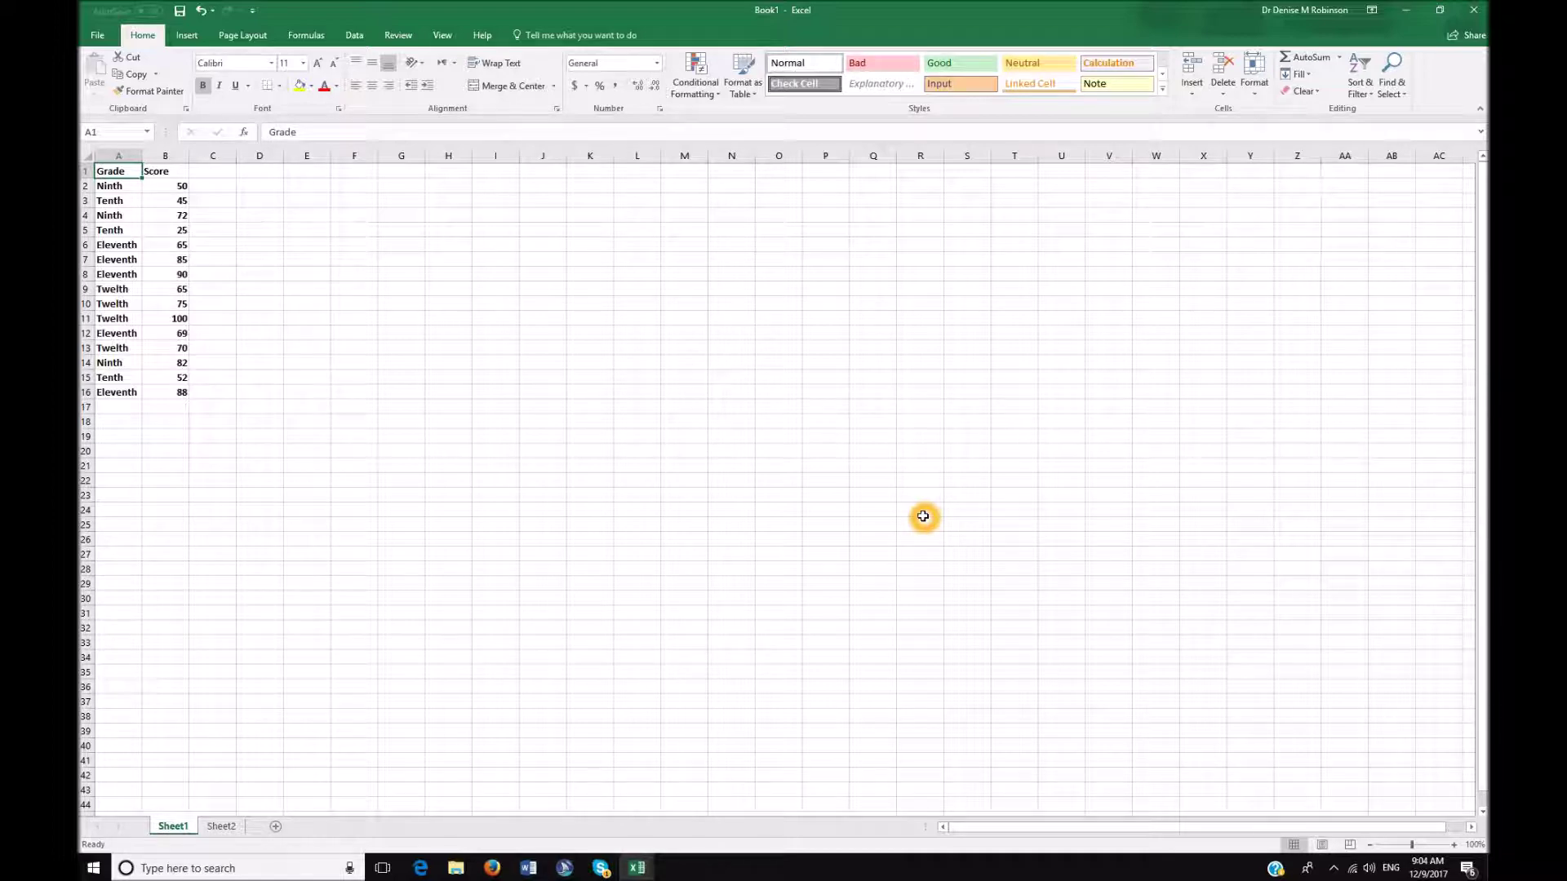
key("ctrl+a")
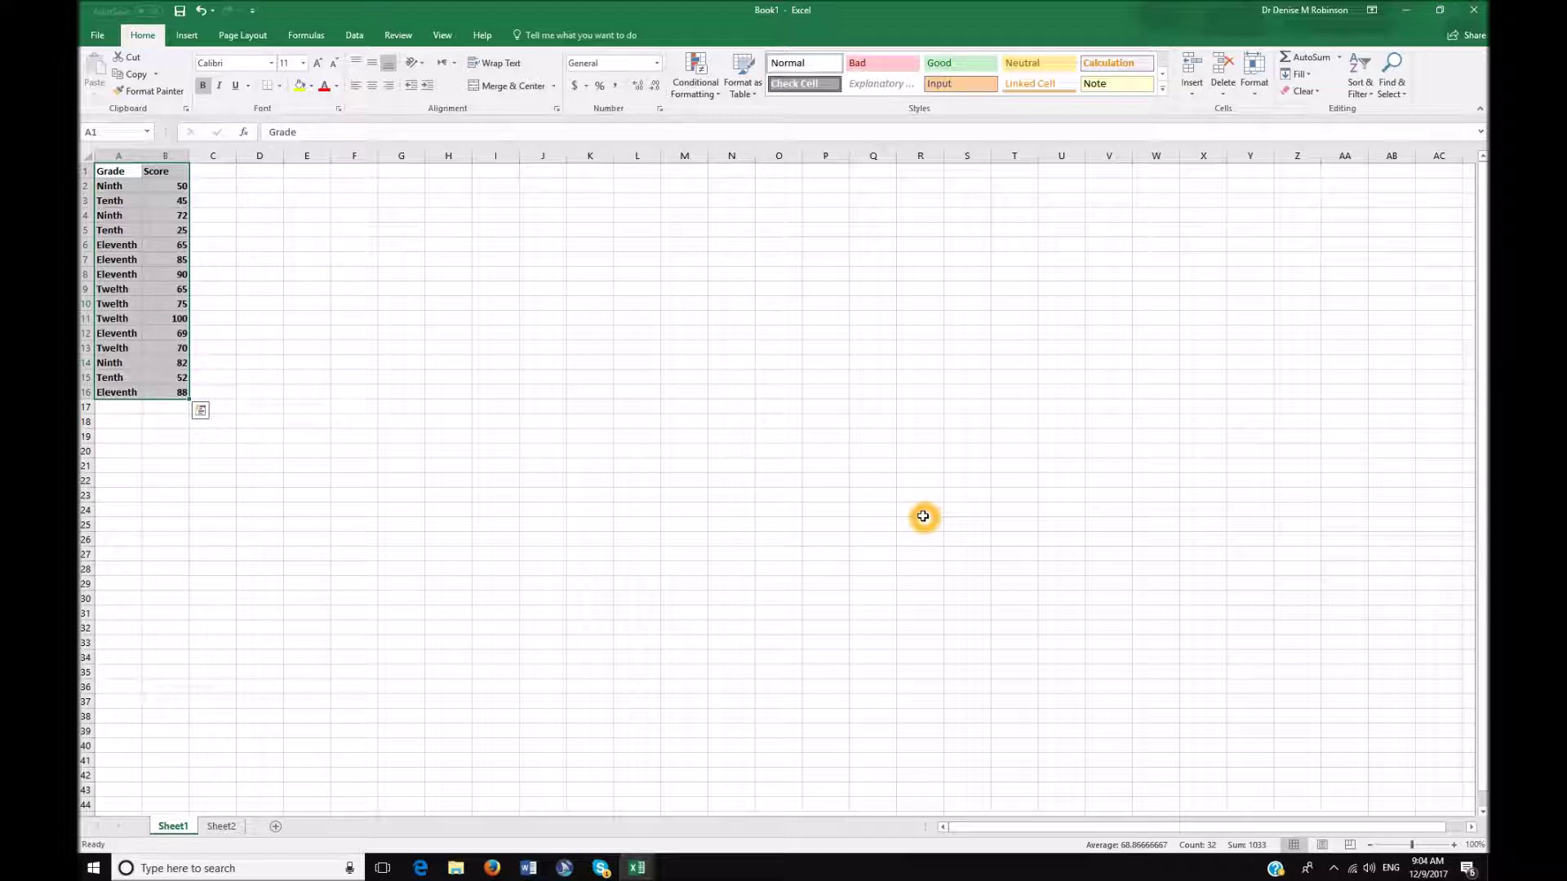
key("alt")
key("n")
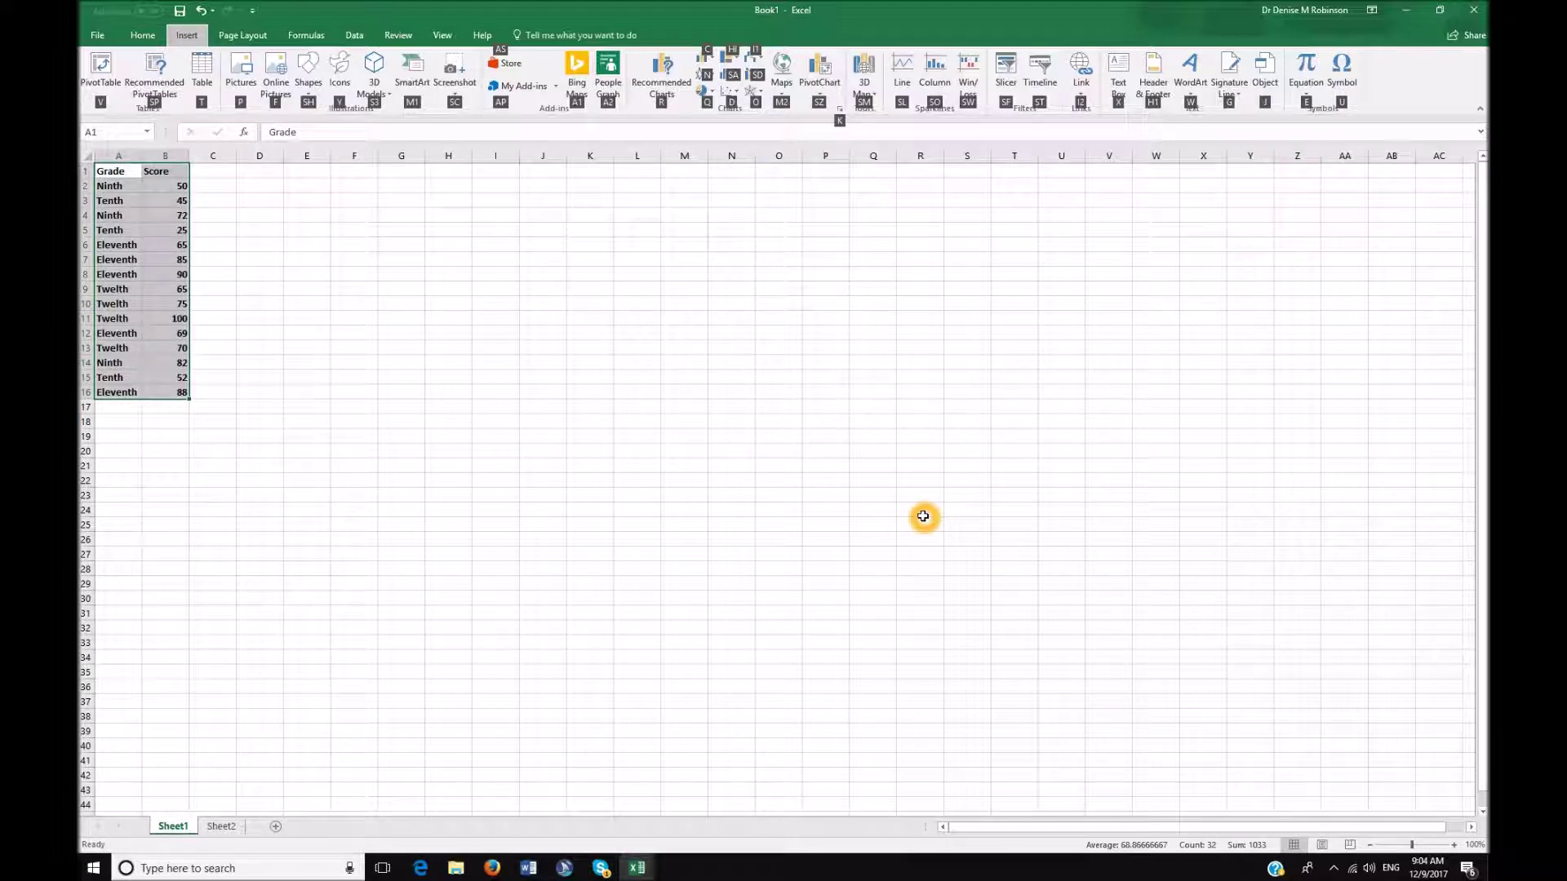
key("s")
key("a")
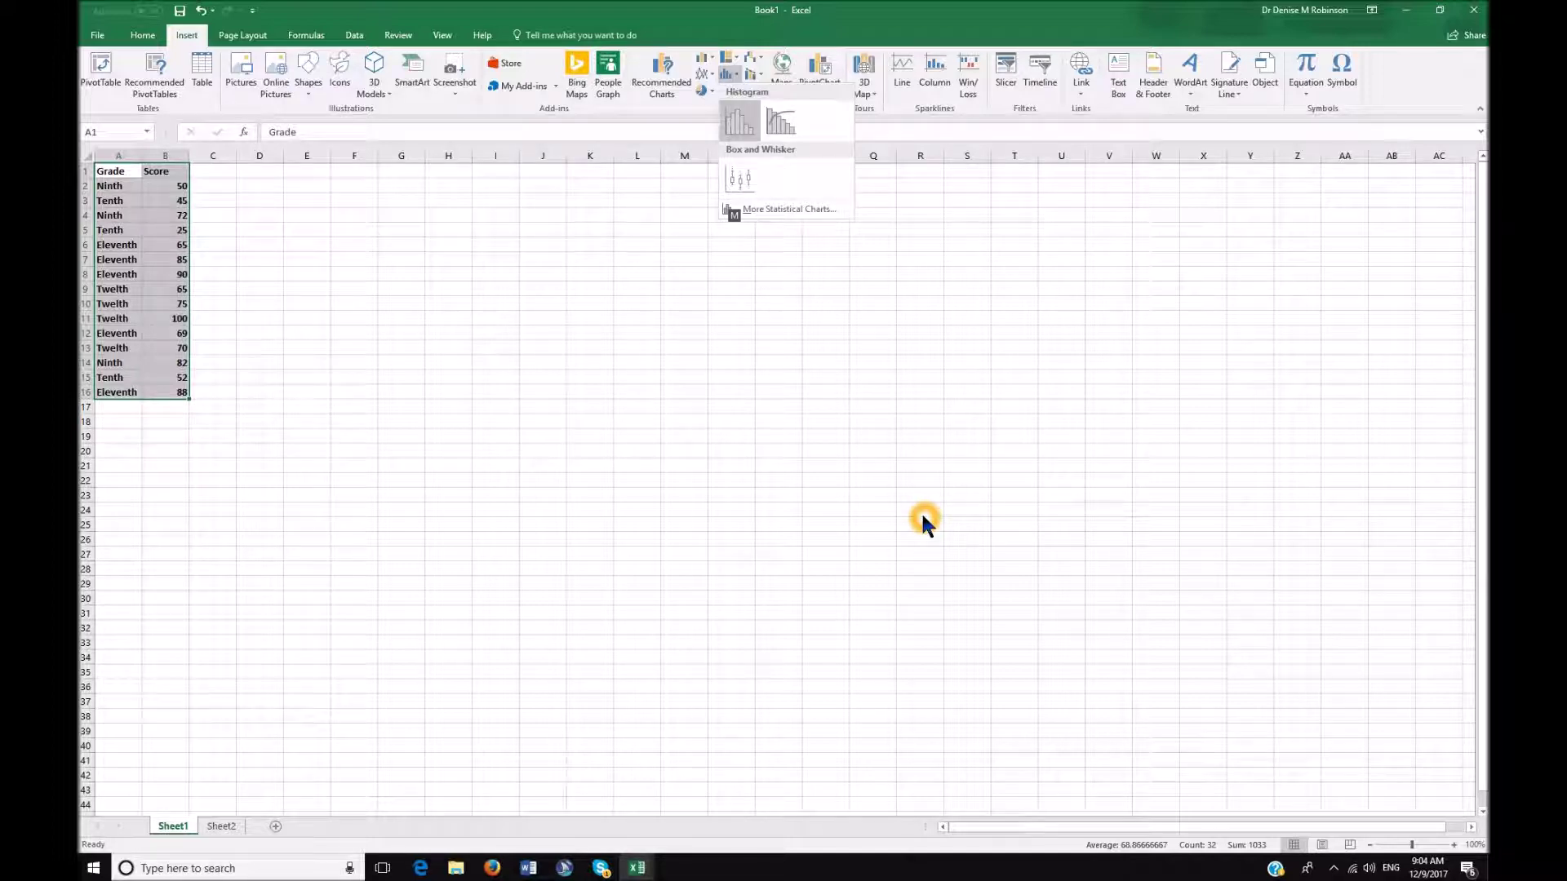
key("Return")
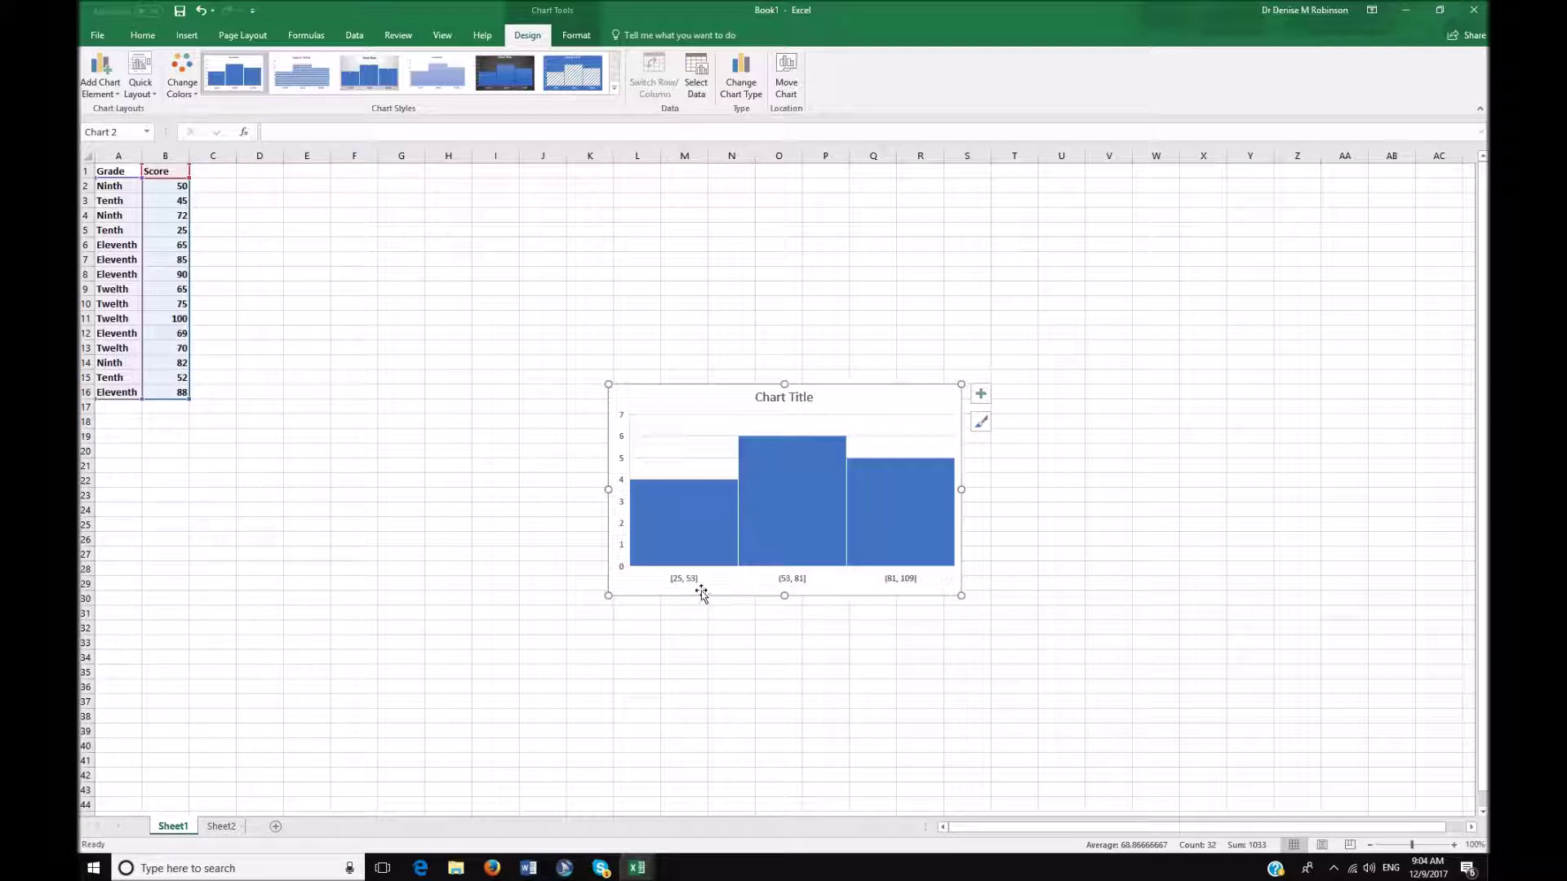
left_click(803, 512)
left_click(904, 483)
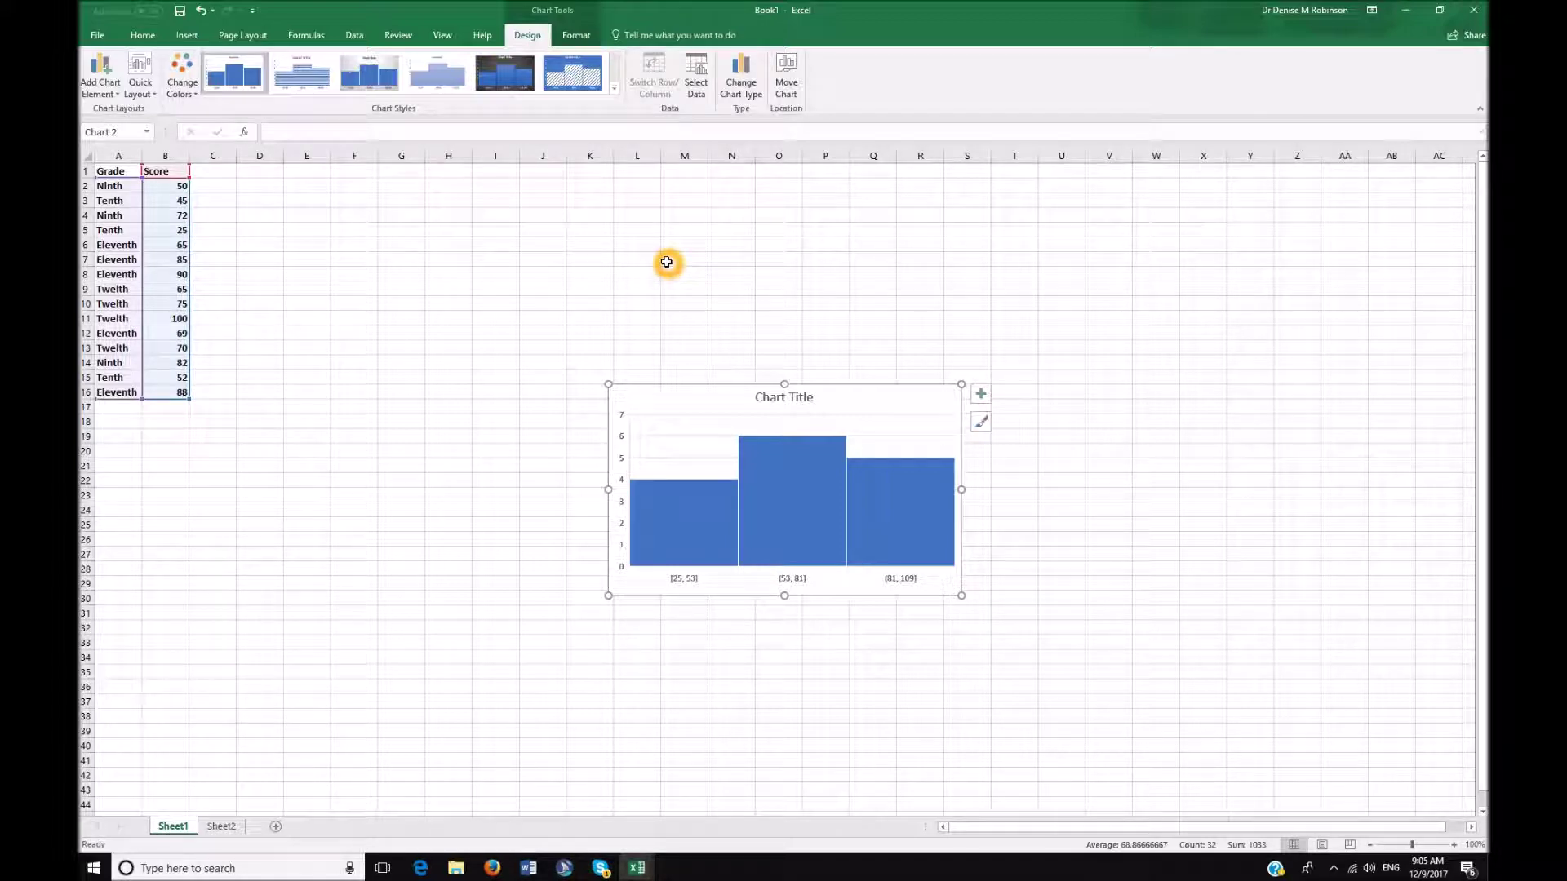
Add a primary horizontal axis title to the histogram
key("alt")
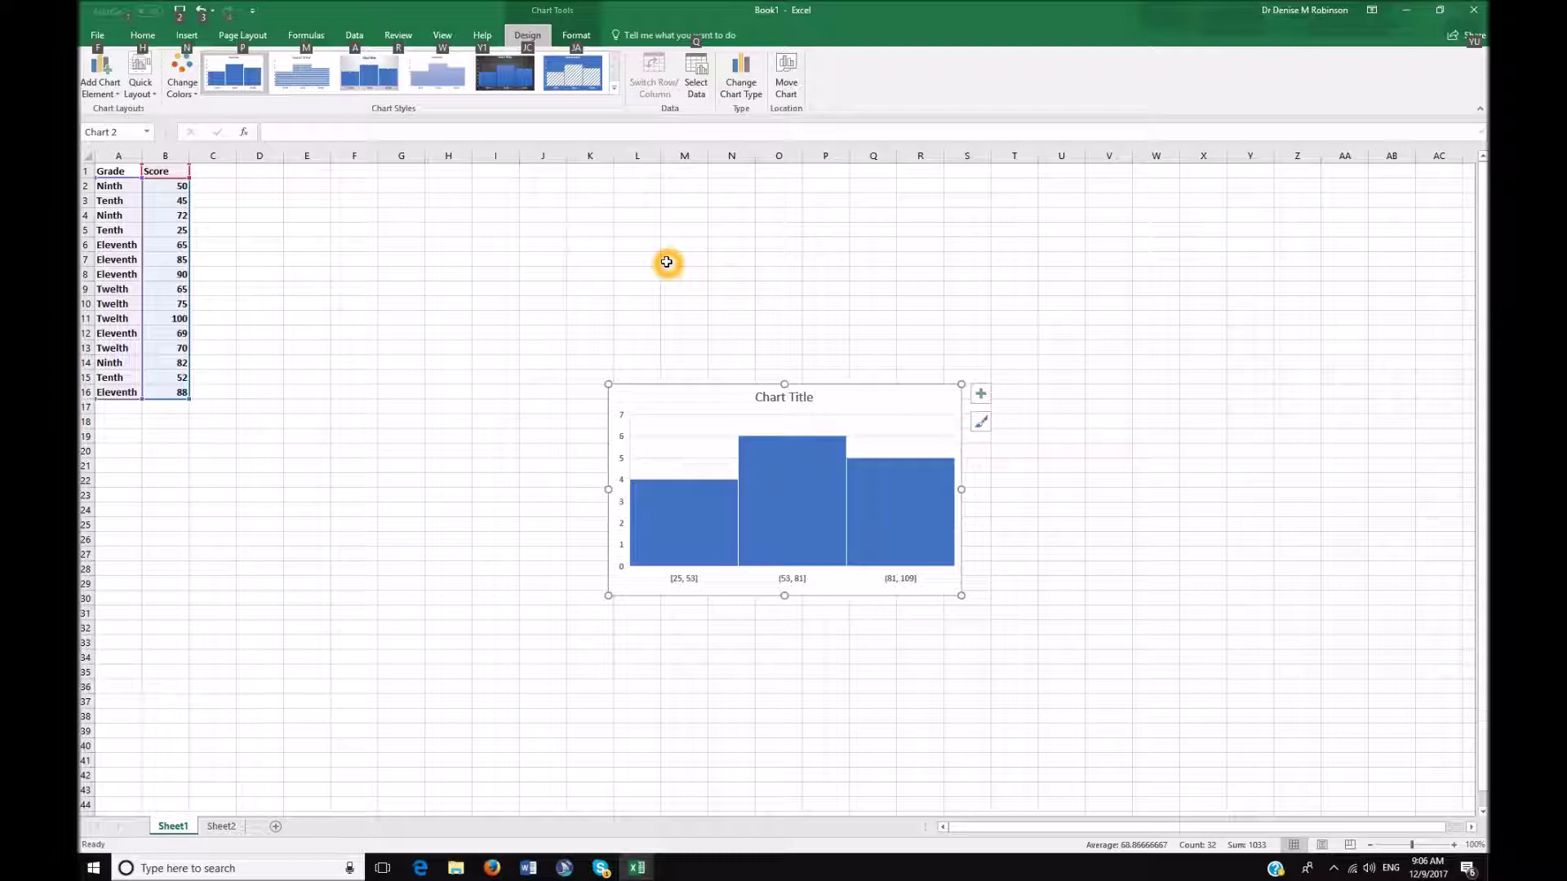
key("j")
key("c")
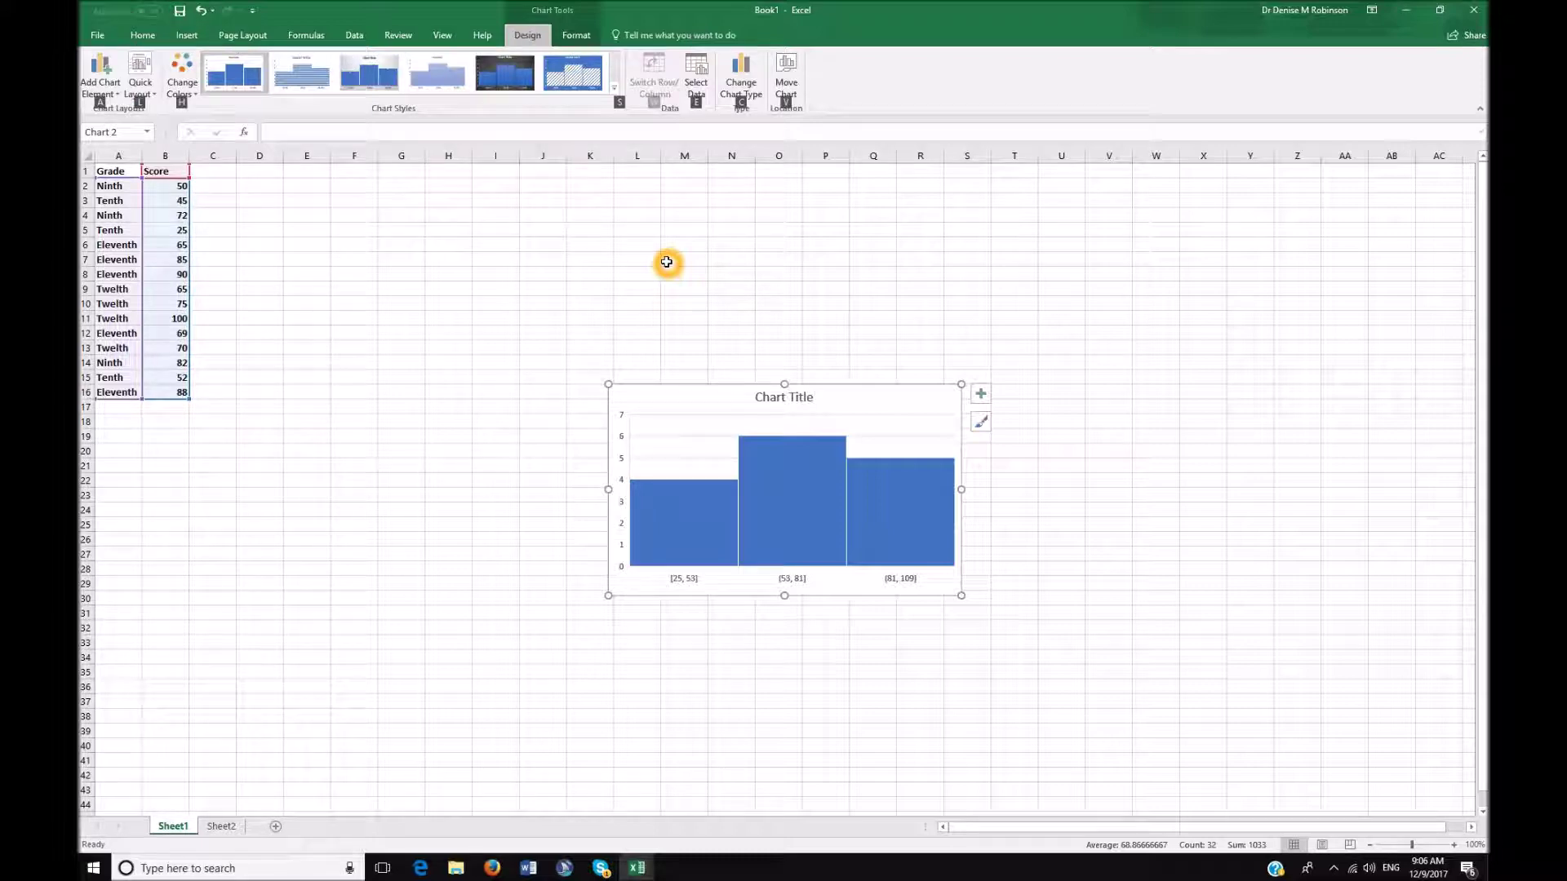
key("a")
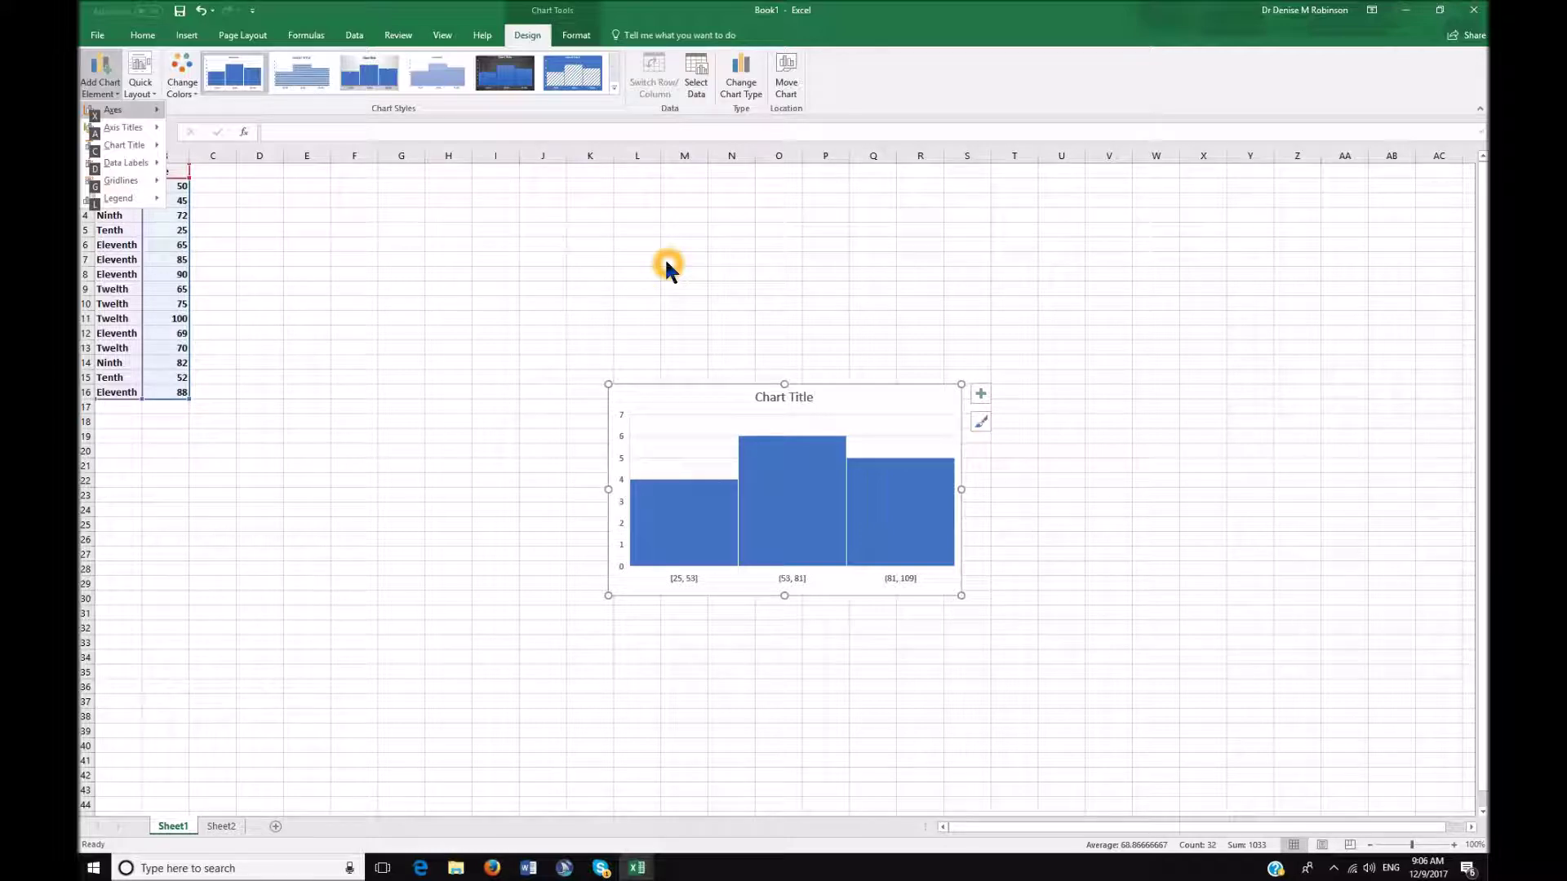
key("Down")
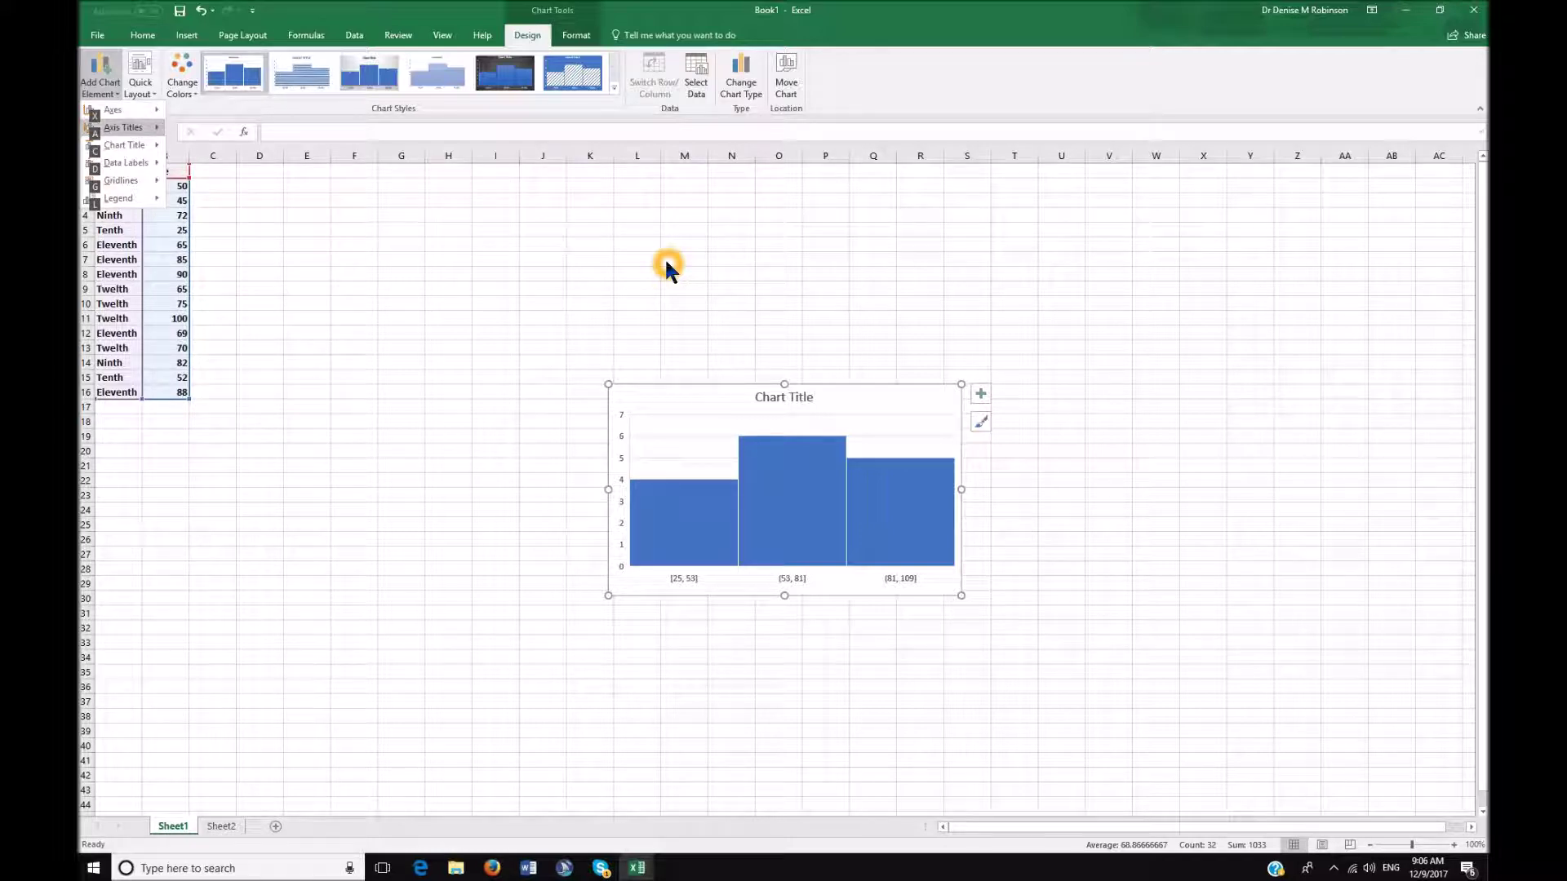
key("Right")
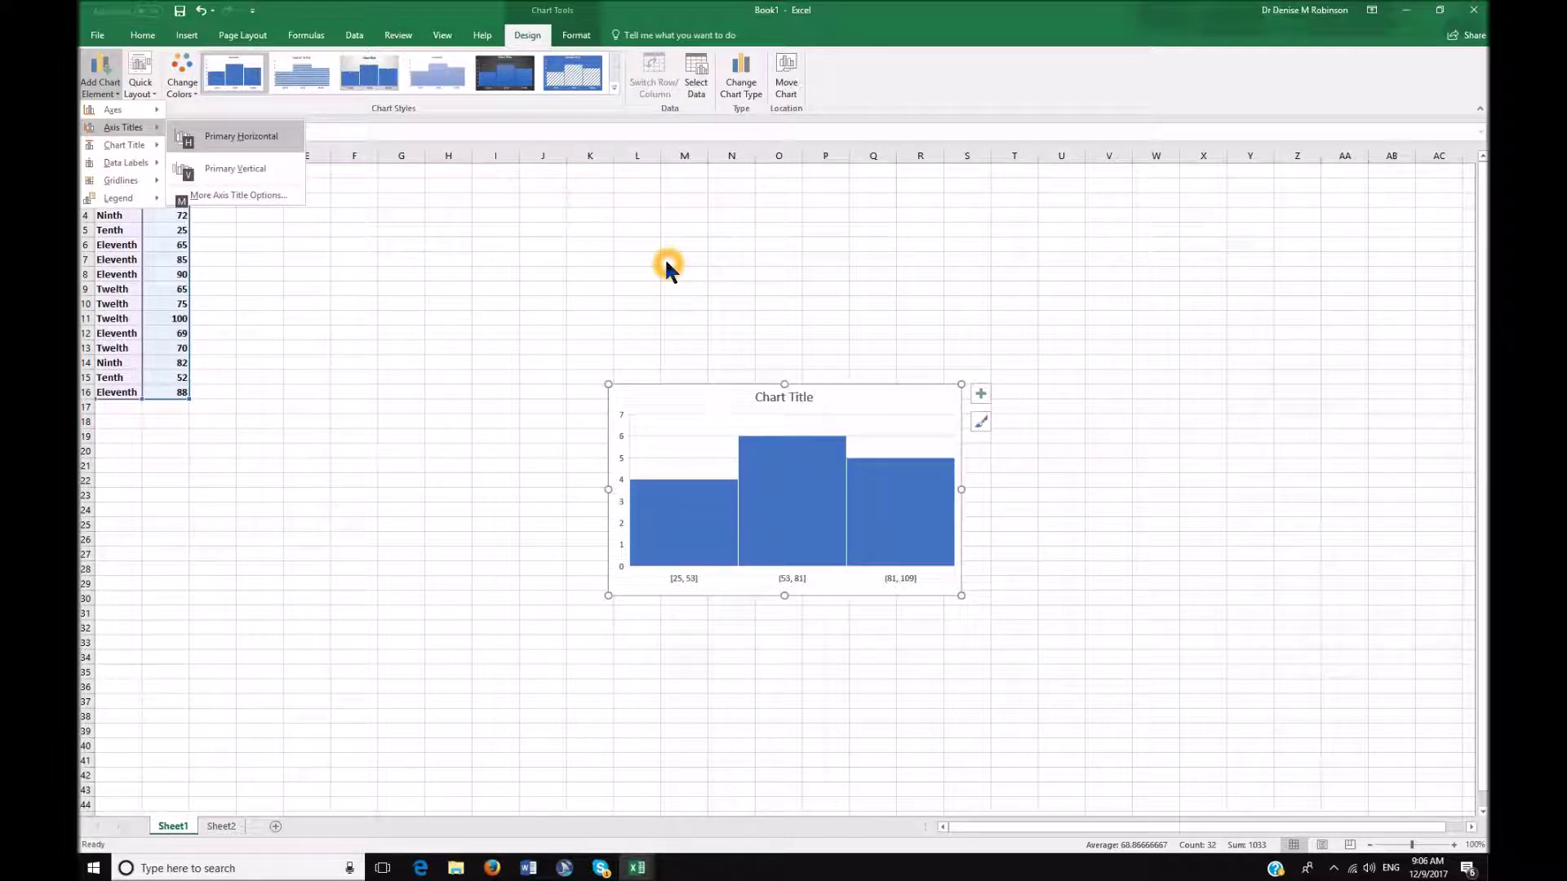
key("Return")
key("Down")
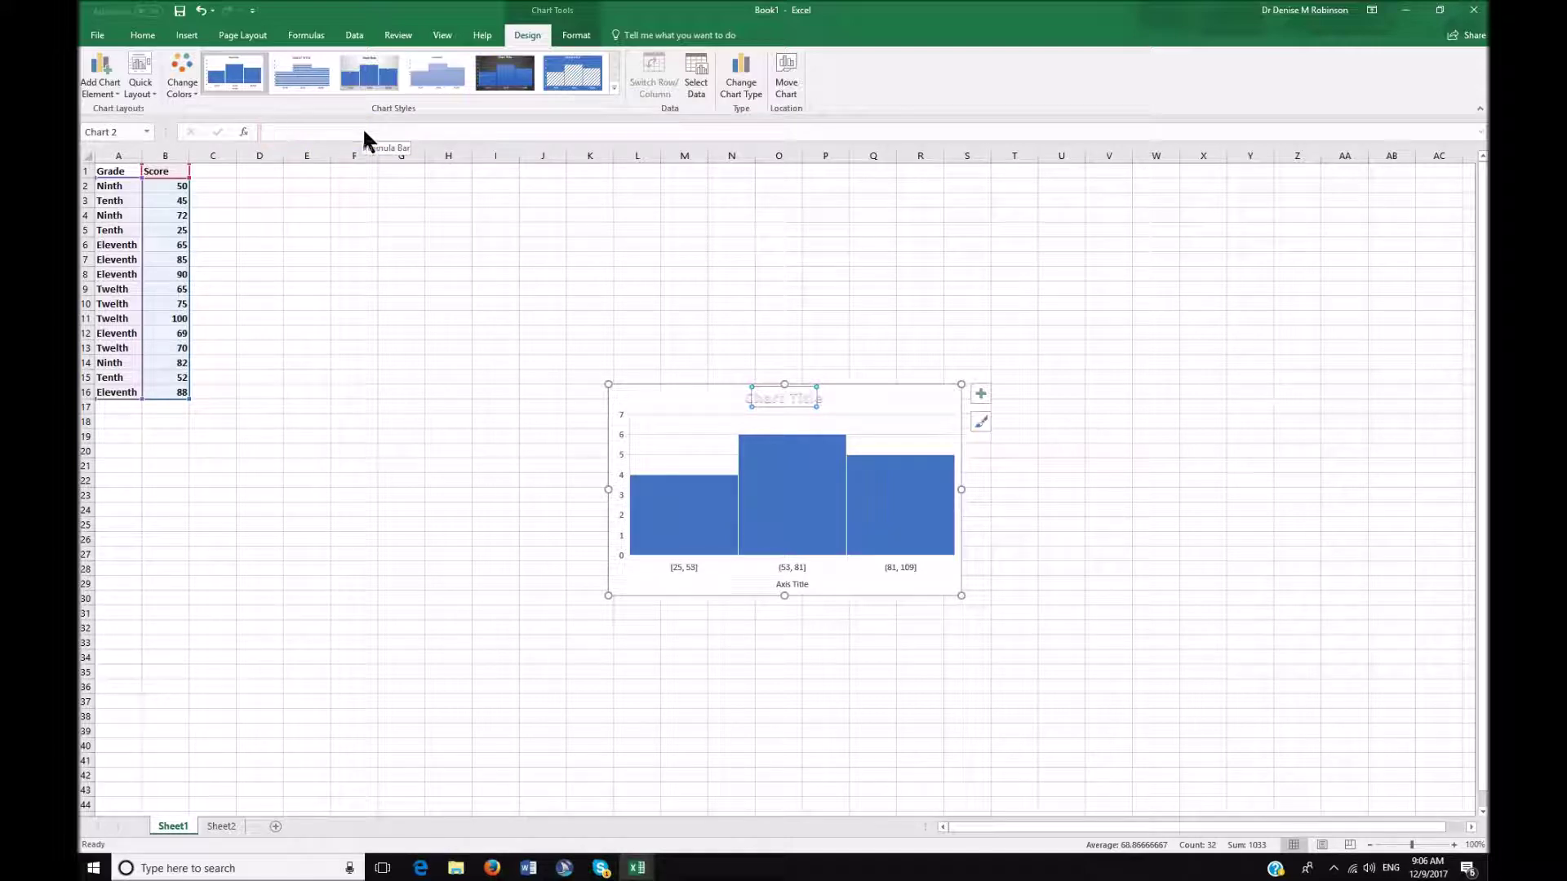
Replace the placeholder text of the histogram's horizontal axis title with "Score"
left_click(800, 583)
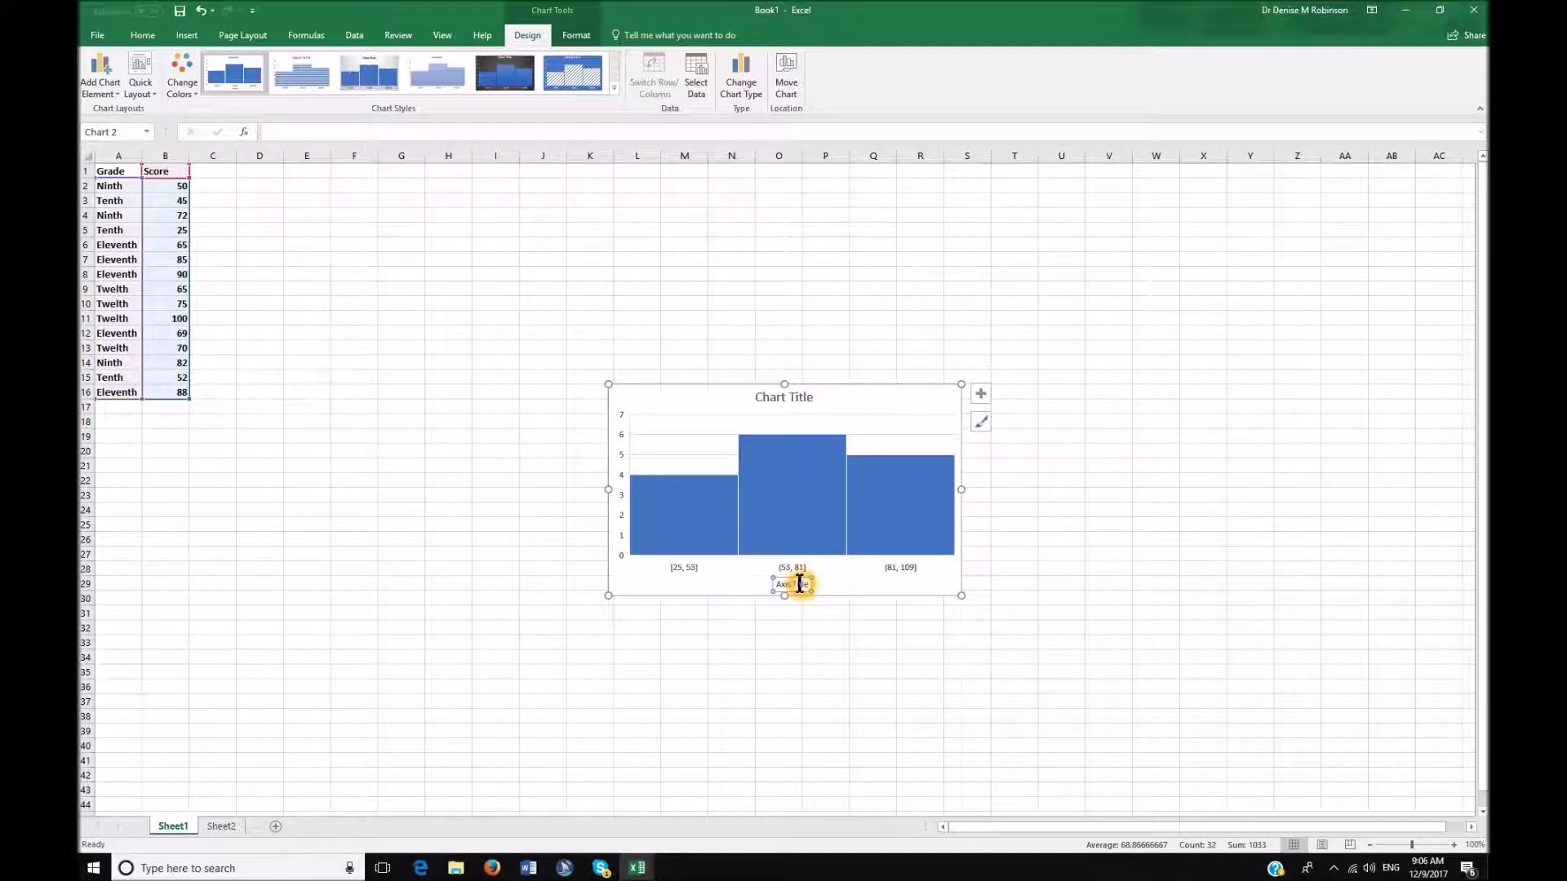
left_click(808, 584)
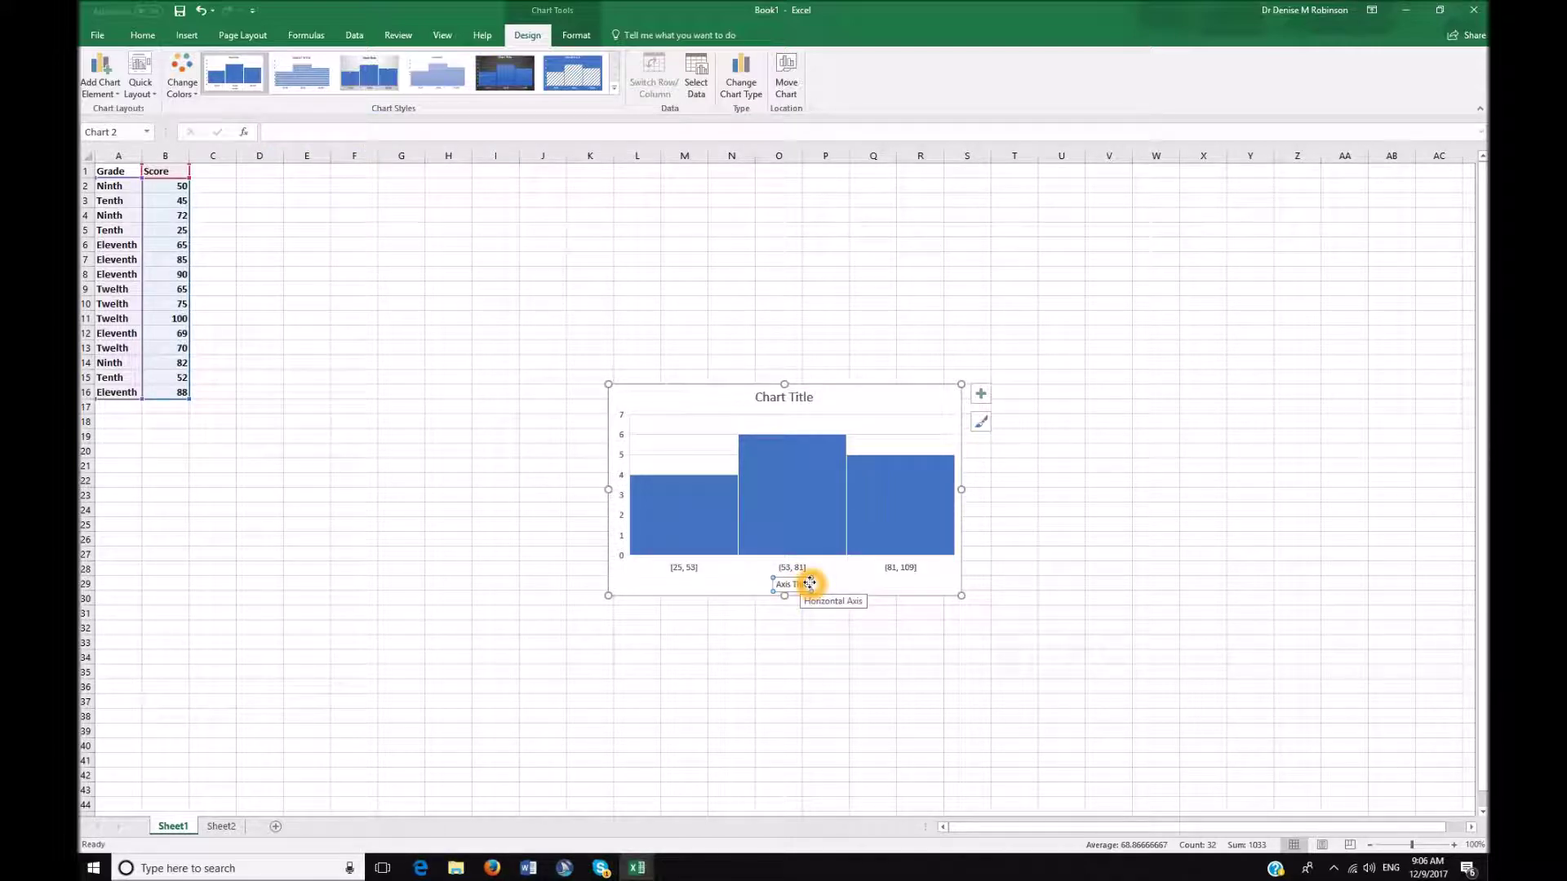
left_click_drag(808, 584, 772, 583)
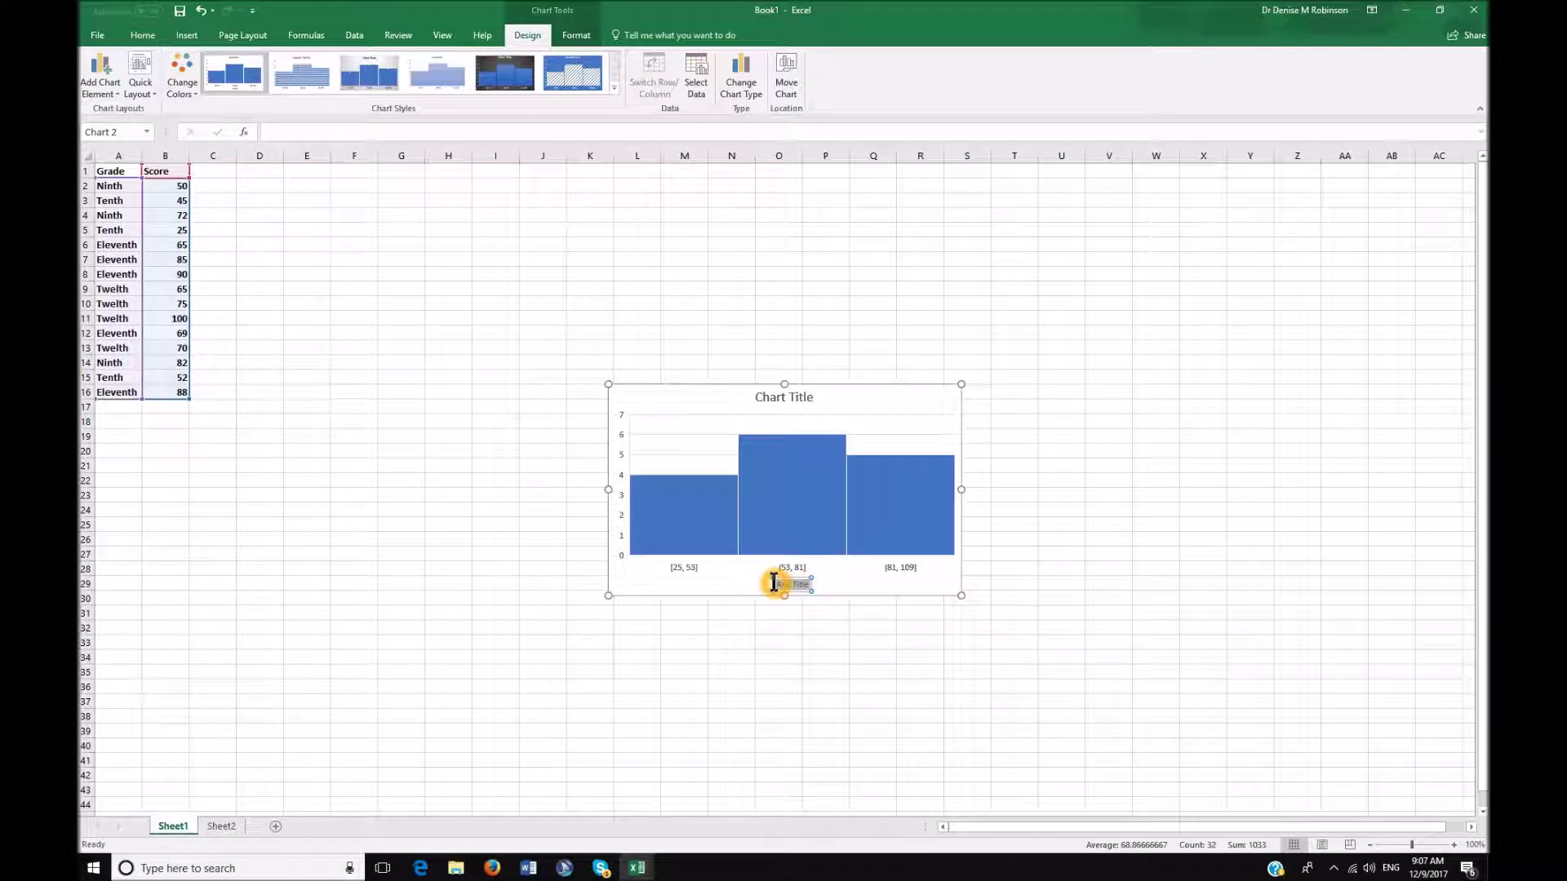
type("Score")
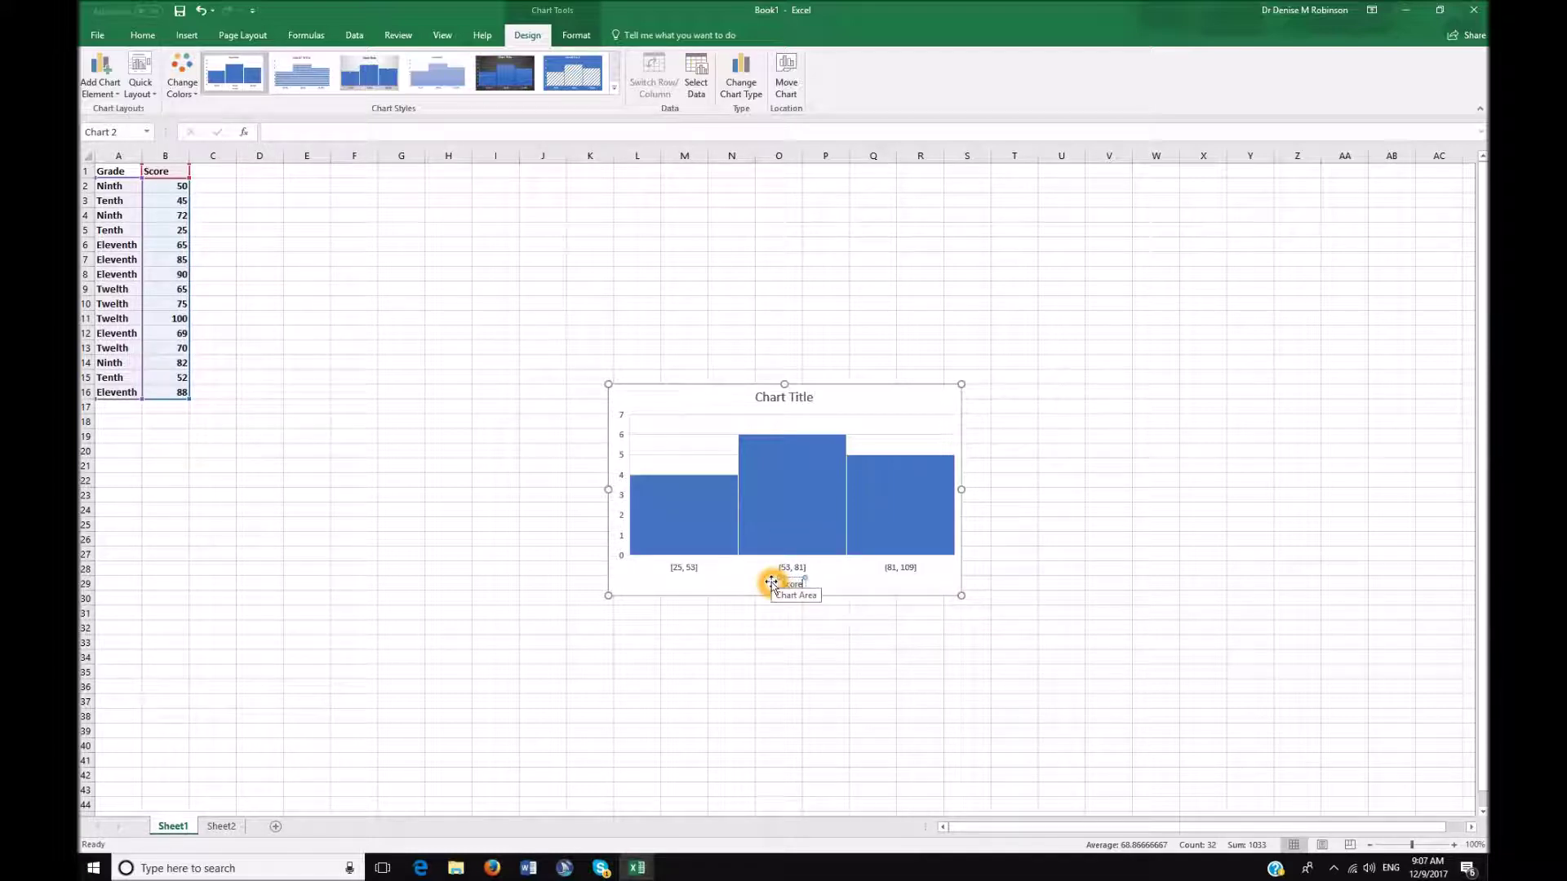
left_click(771, 582)
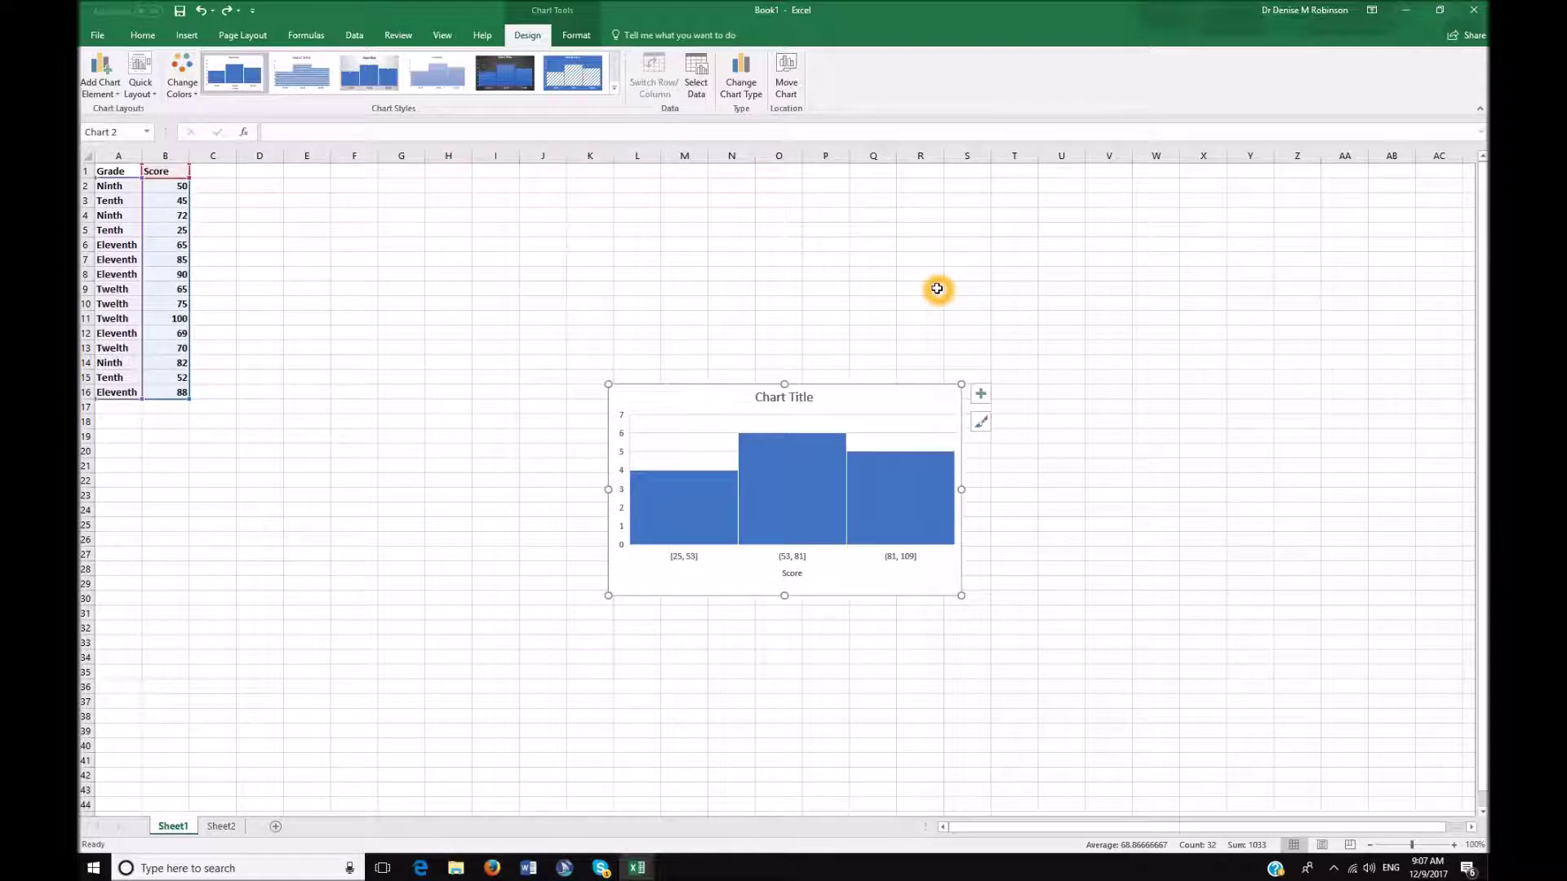
Remove the chart title from the histogram by setting it to None
key("alt")
key("j")
key("c")
key("a")
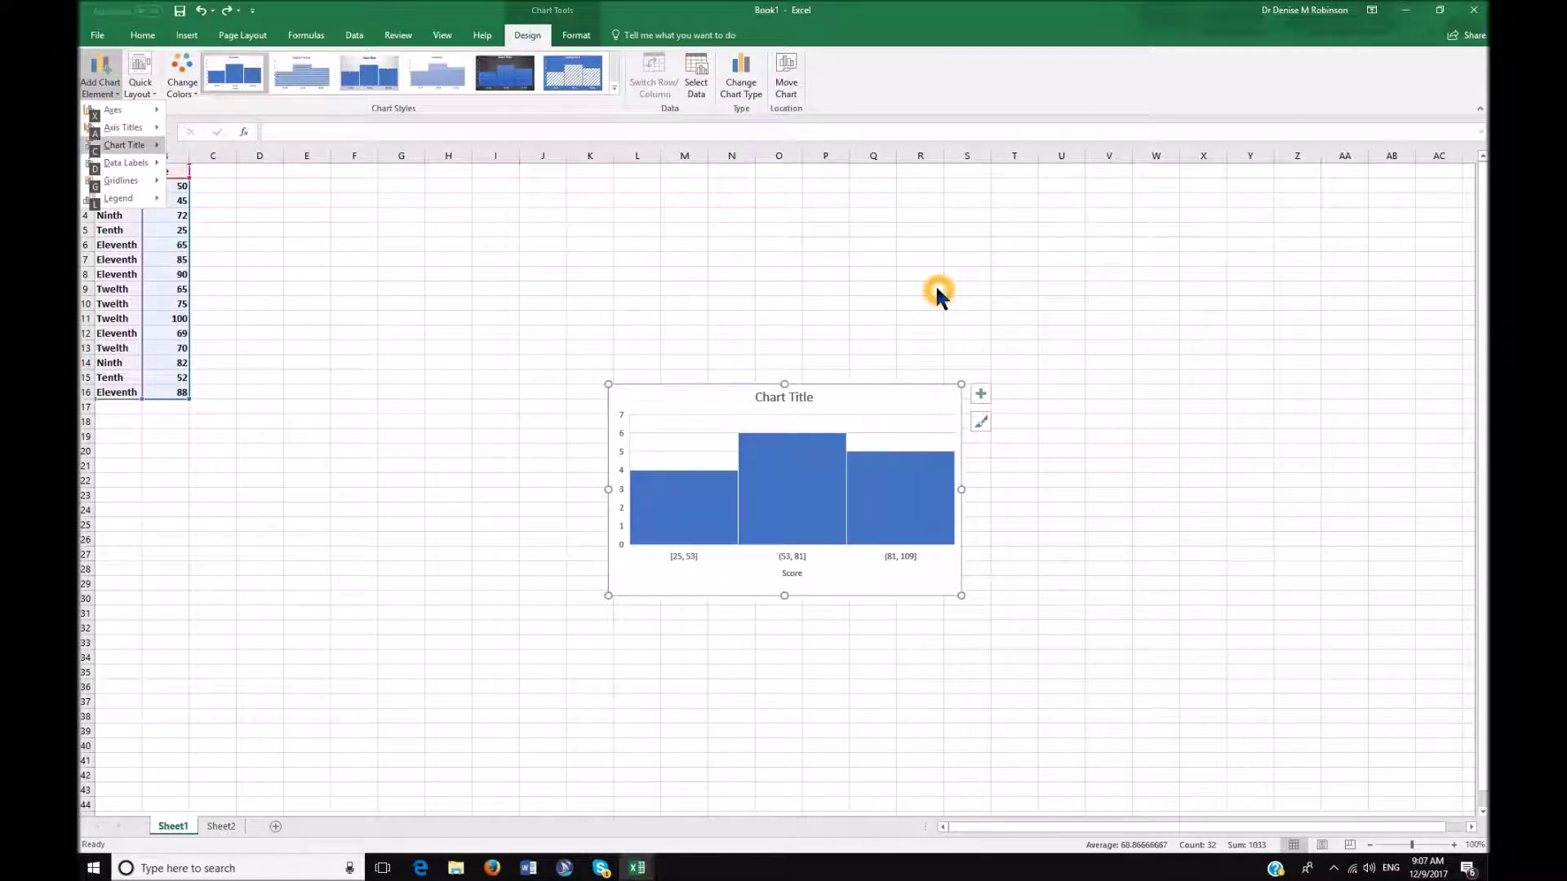
key("c")
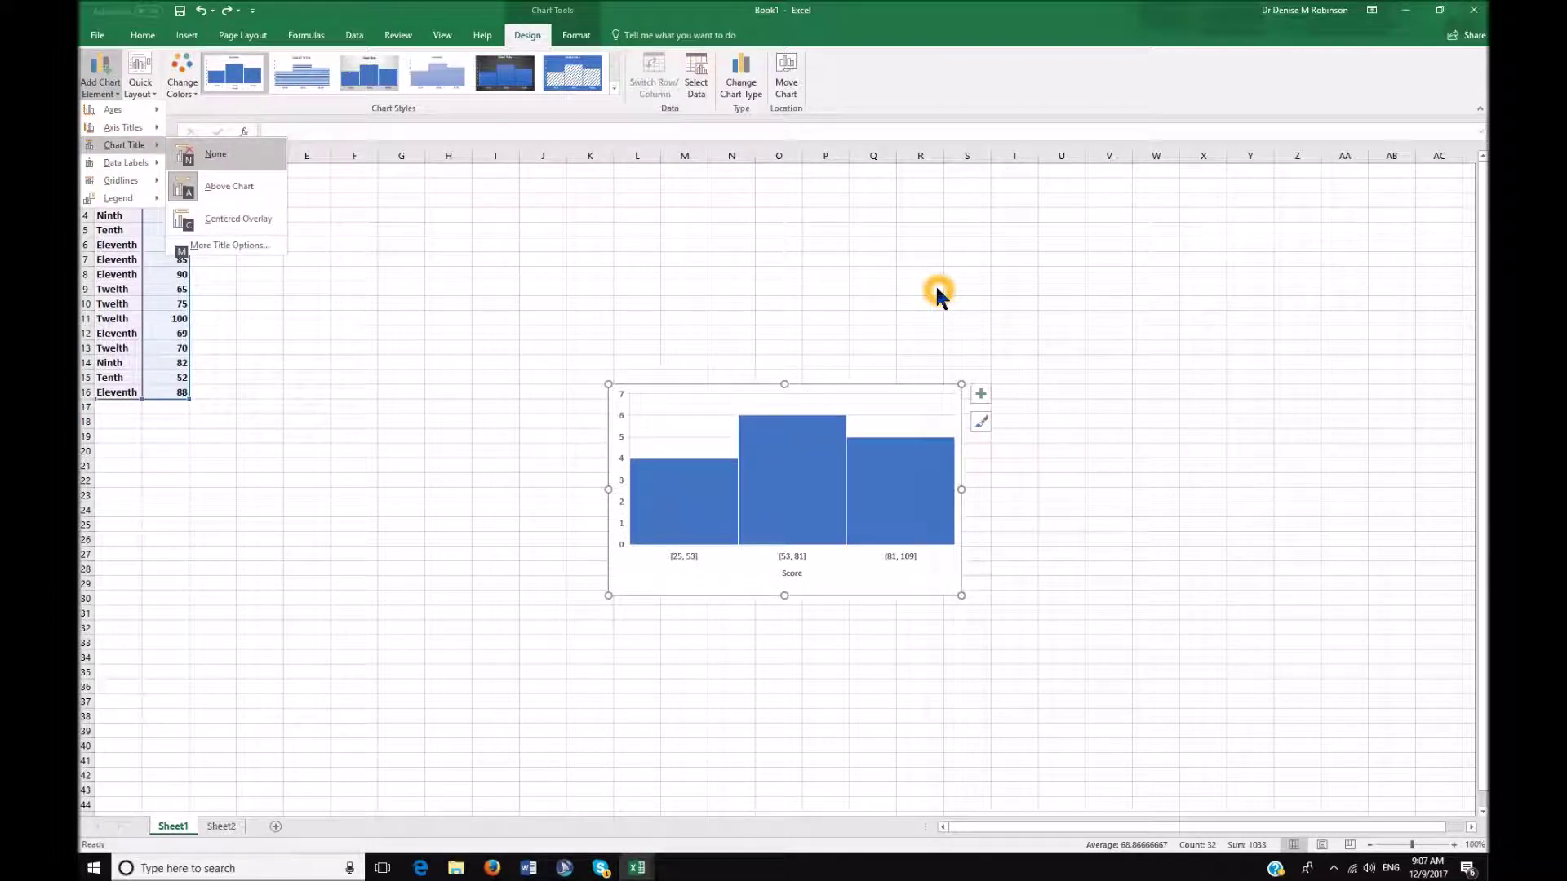
key("n")
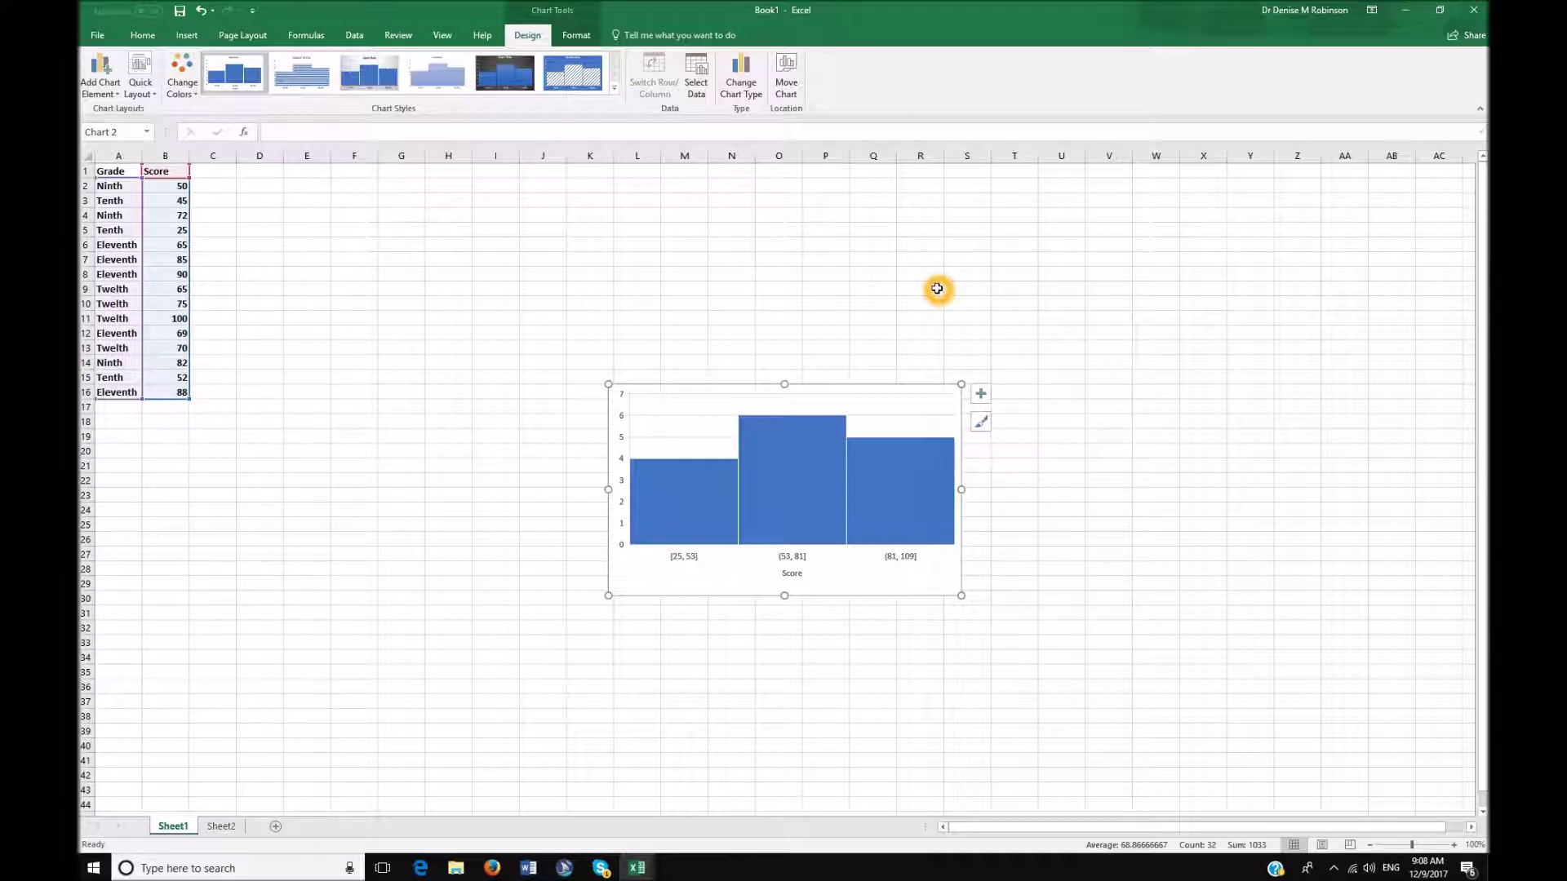
Change the histogram's colors to the orange monochromatic palette
key("alt")
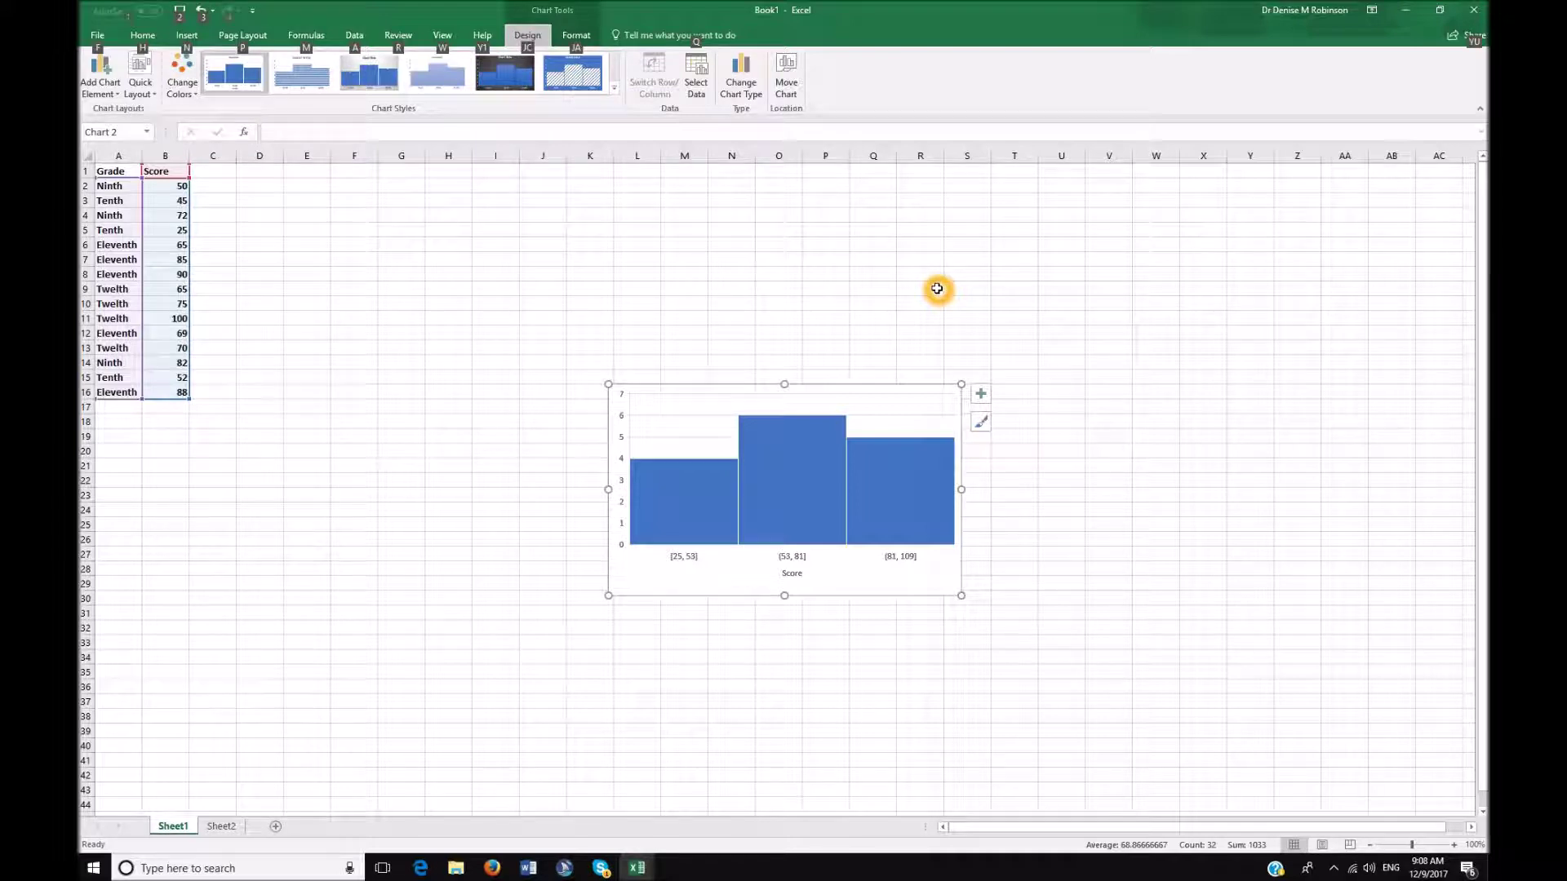
key("j")
key("c")
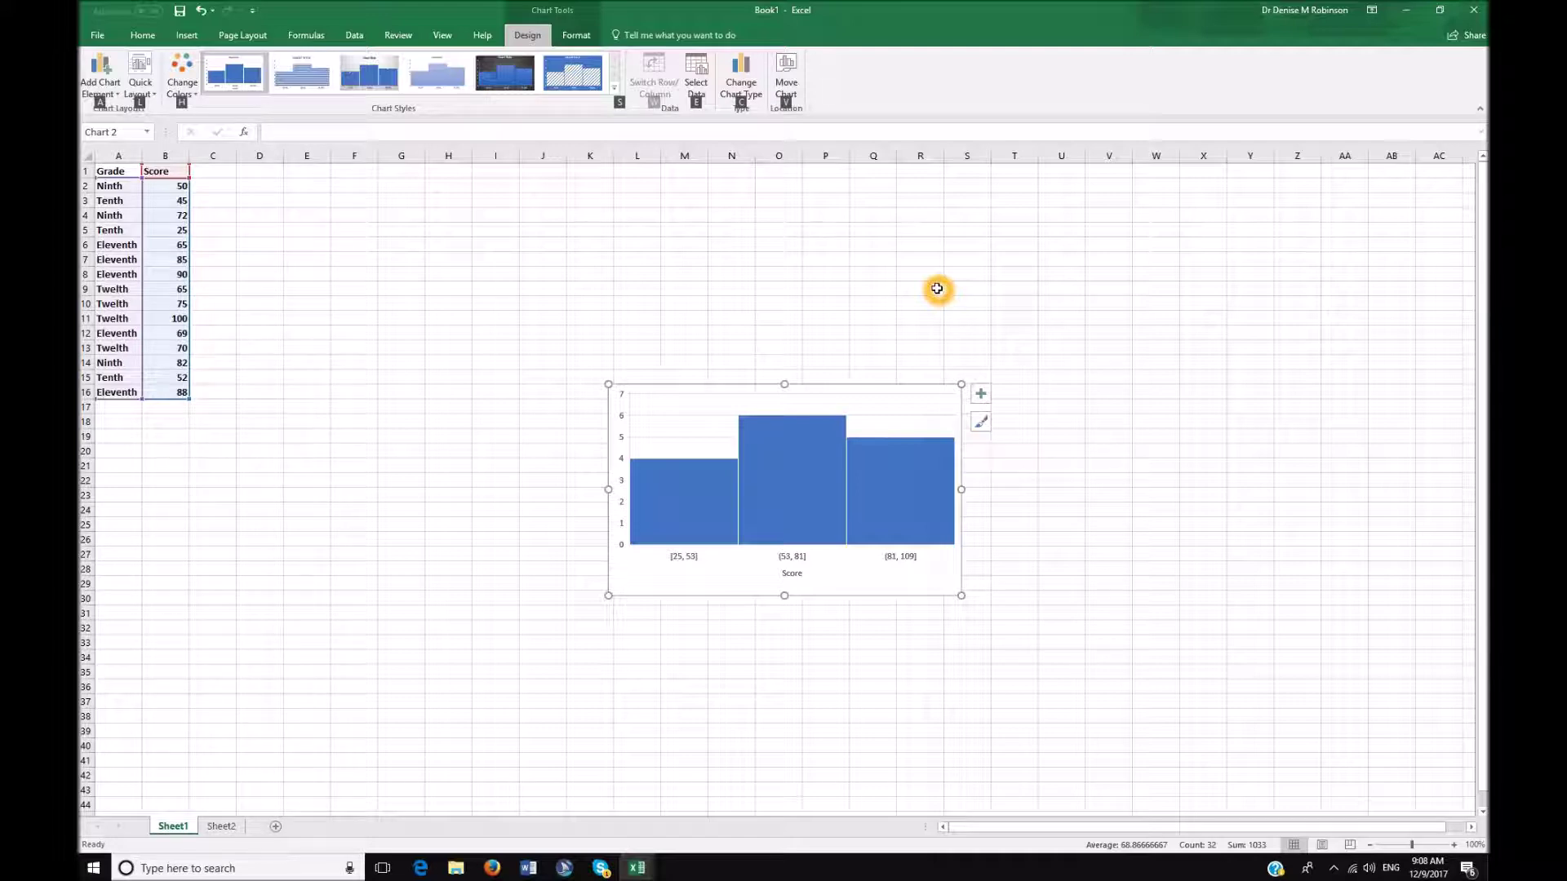
key("h")
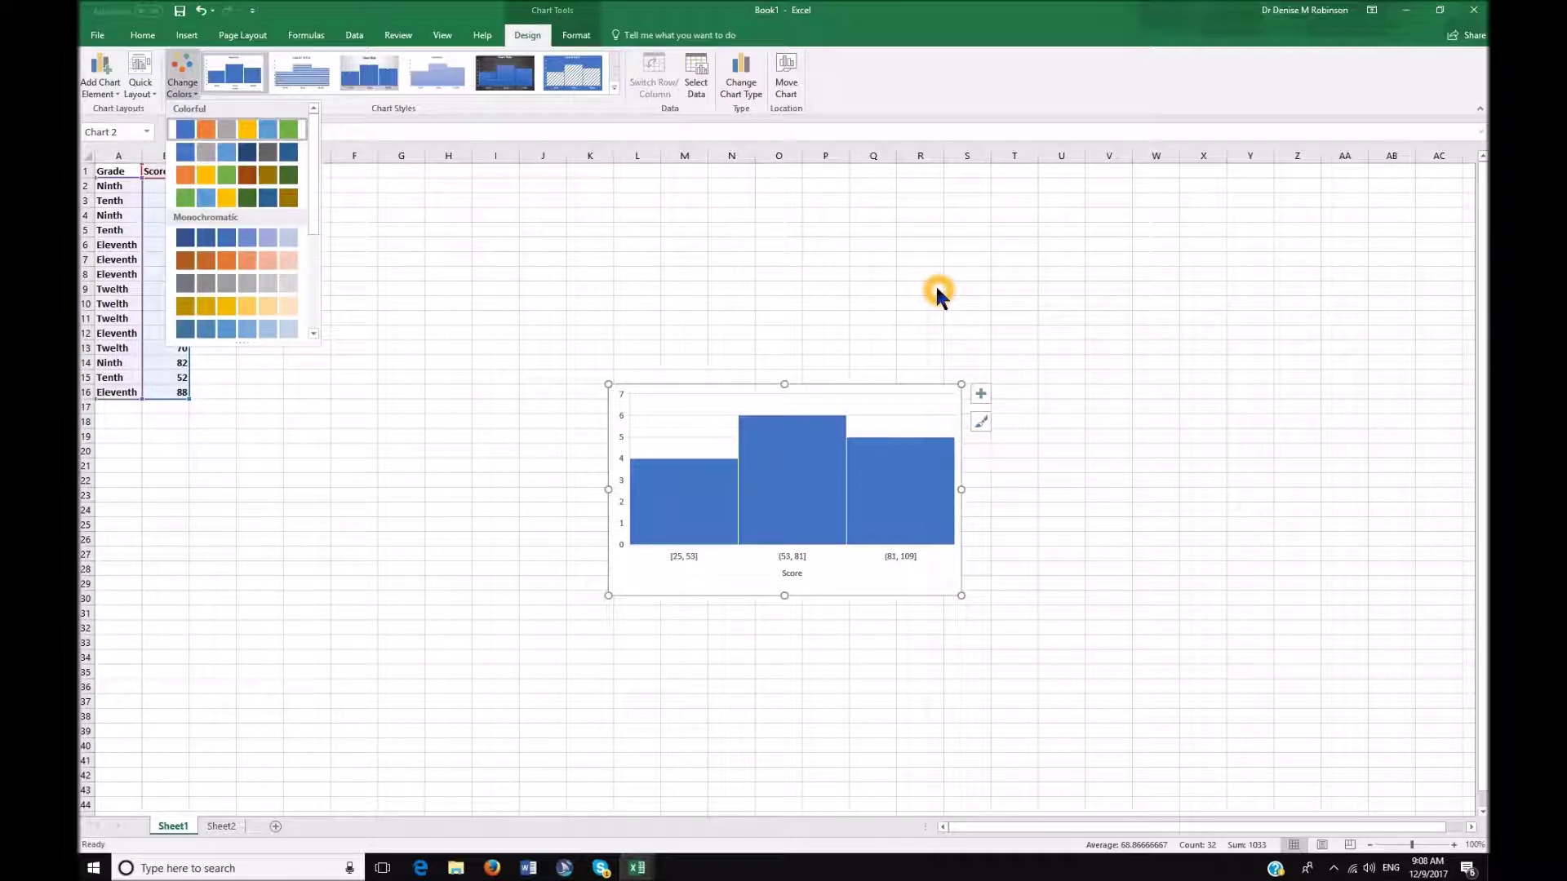
key("Down")
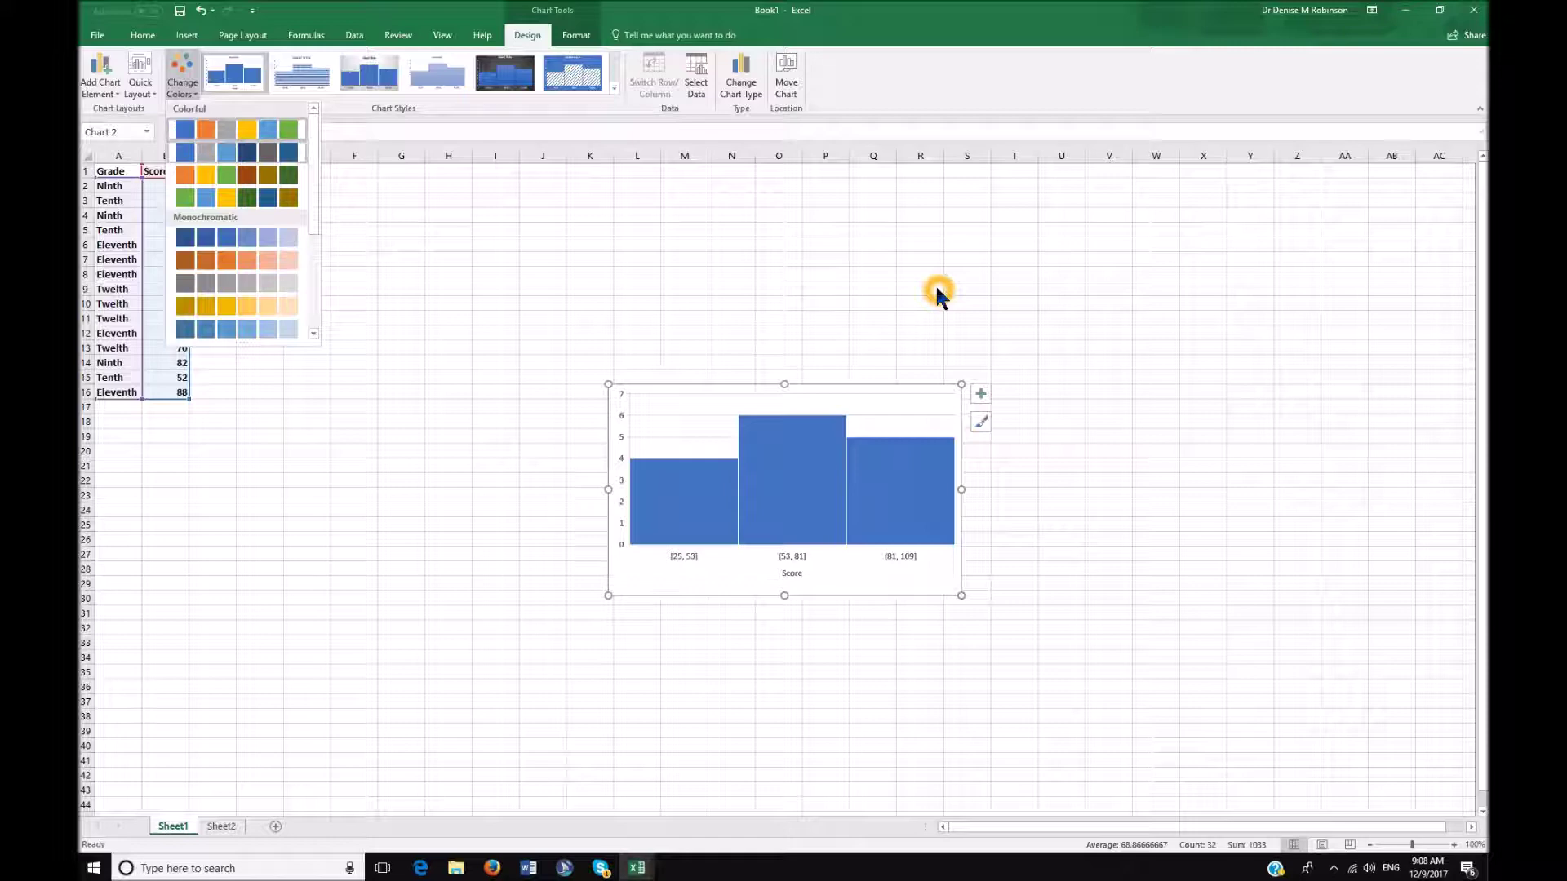
key("Down")
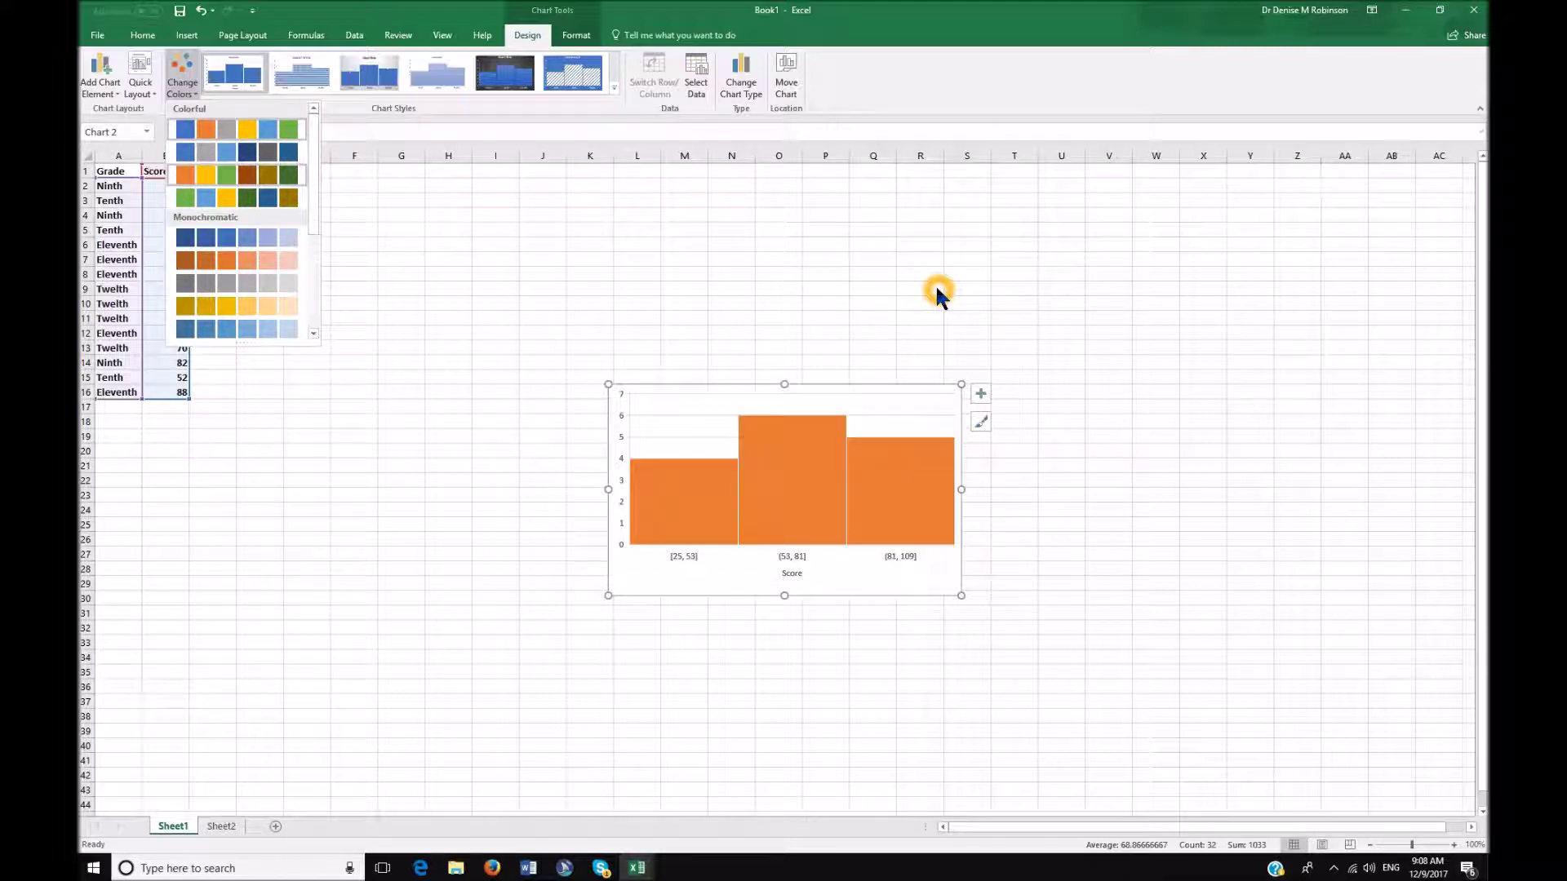
key("Down")
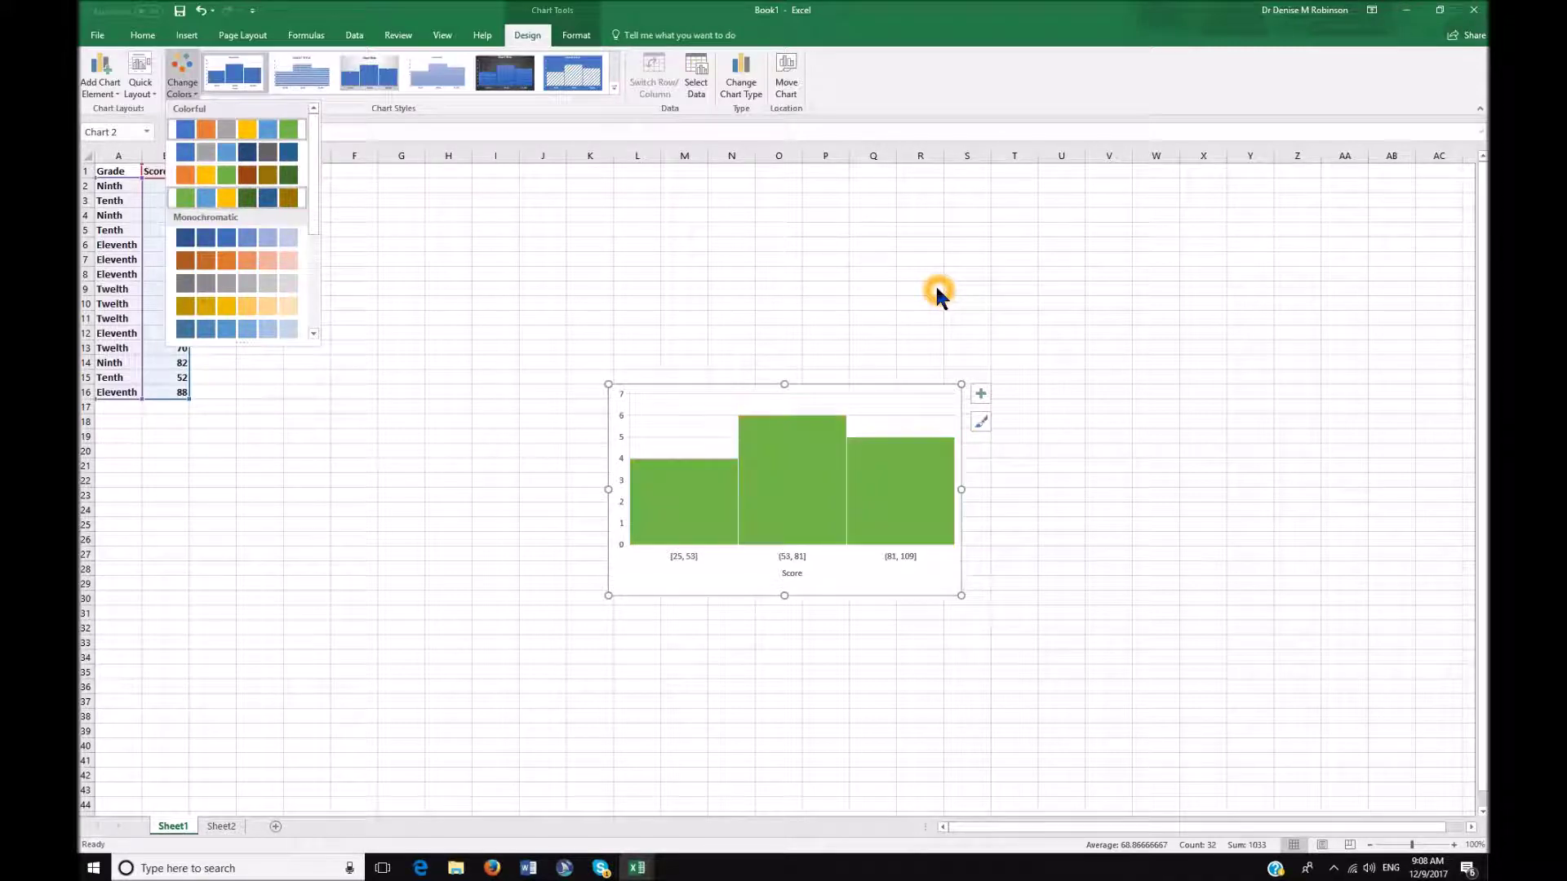
key("Down")
key("Down")
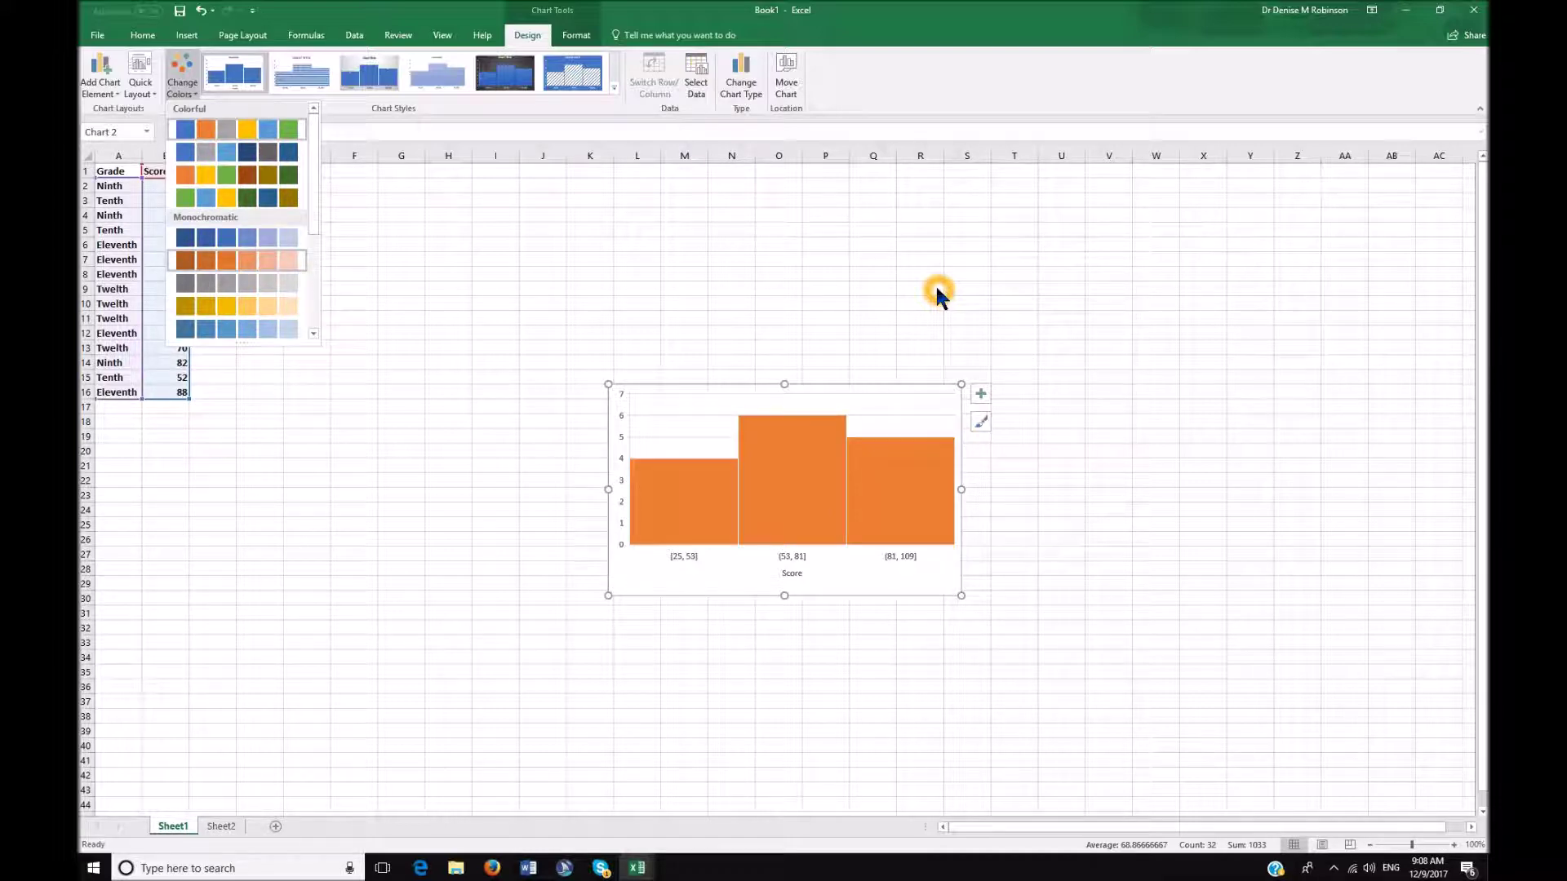
key("Return")
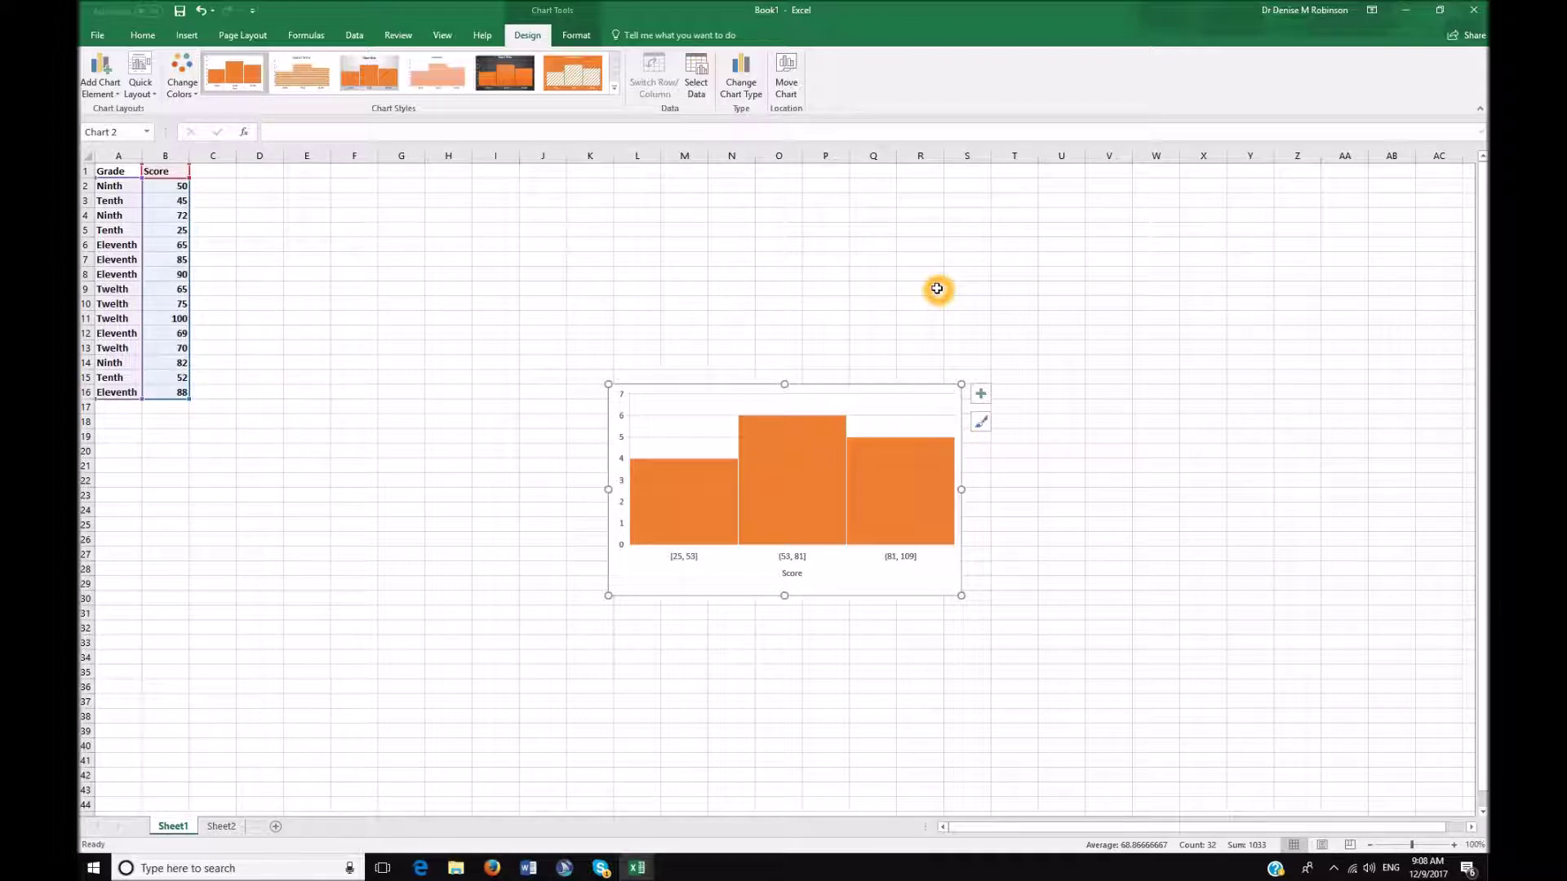
Apply the sixth chart style, with a solid orange background and light hatched bars, to the histogram
key("alt")
key("j")
key("c")
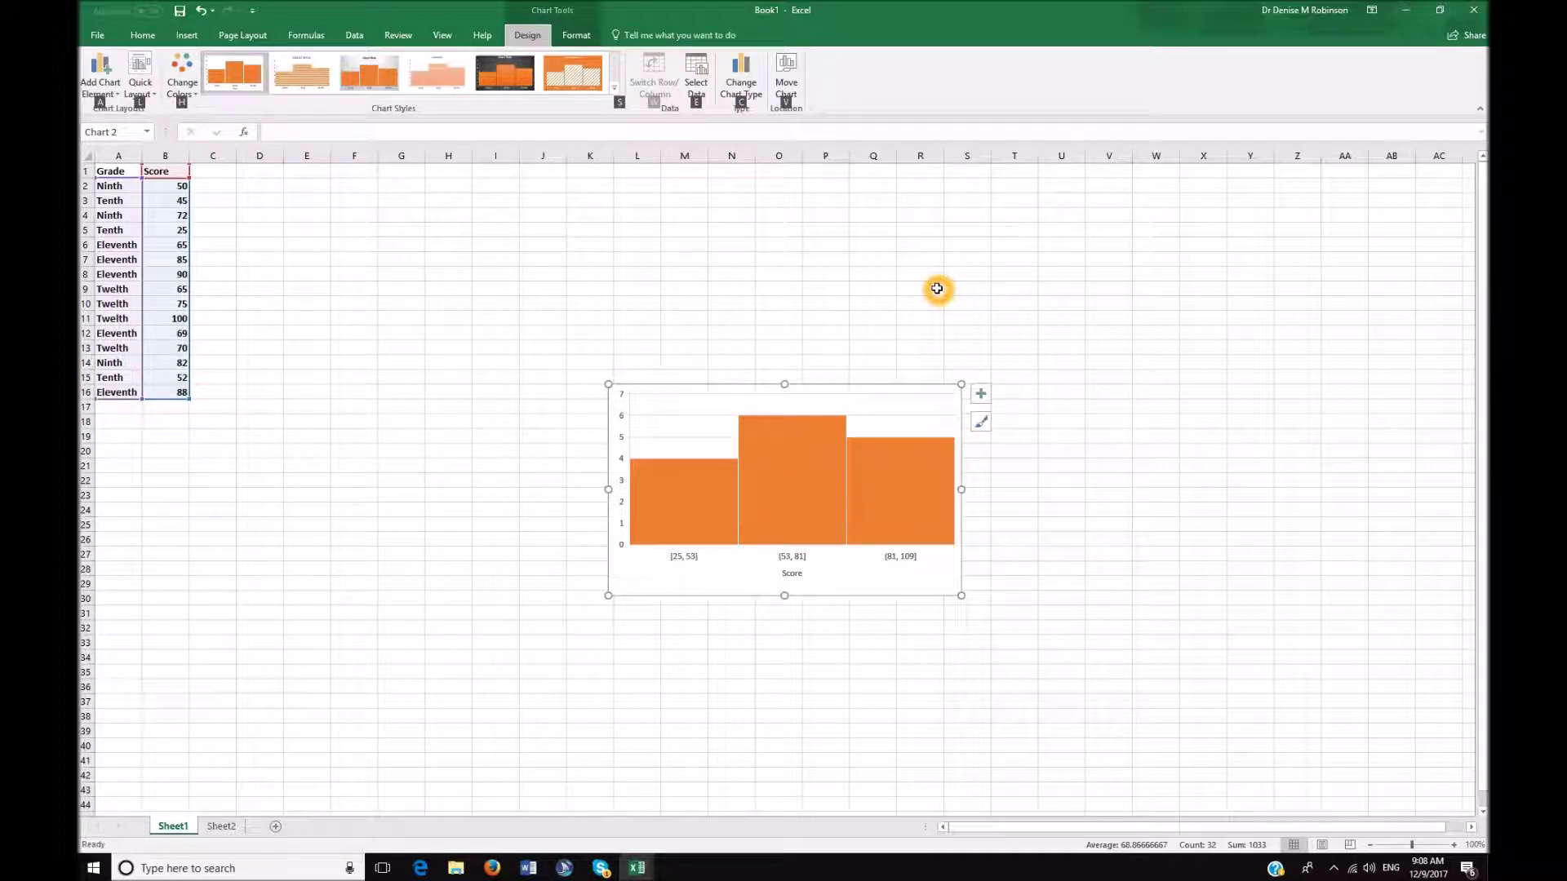
key("Escape")
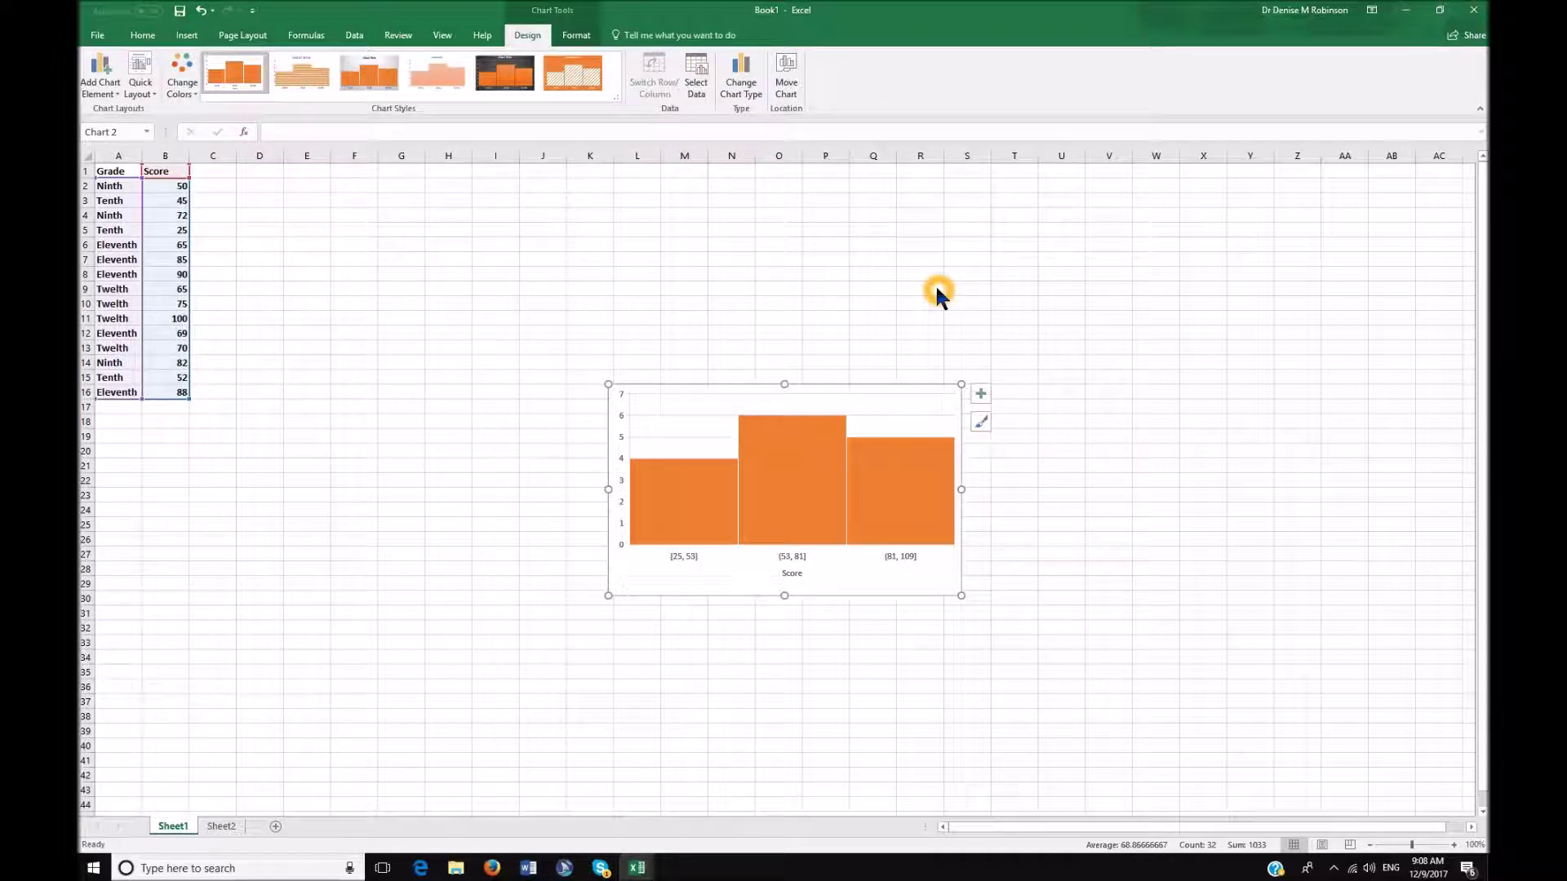
key("Right")
key("Right")
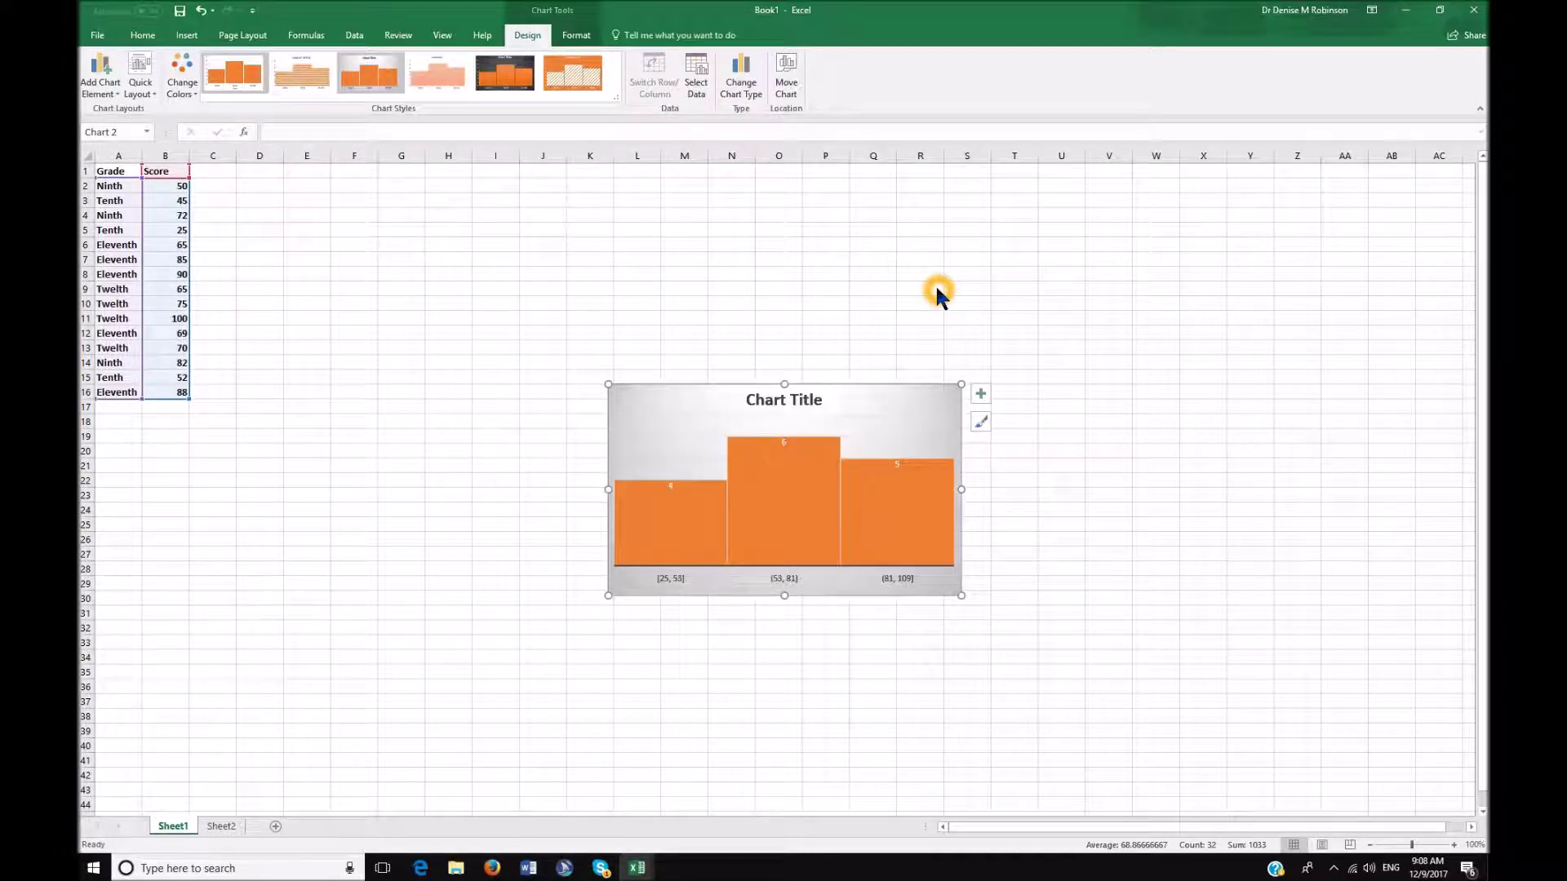
key("Right")
key("Right")
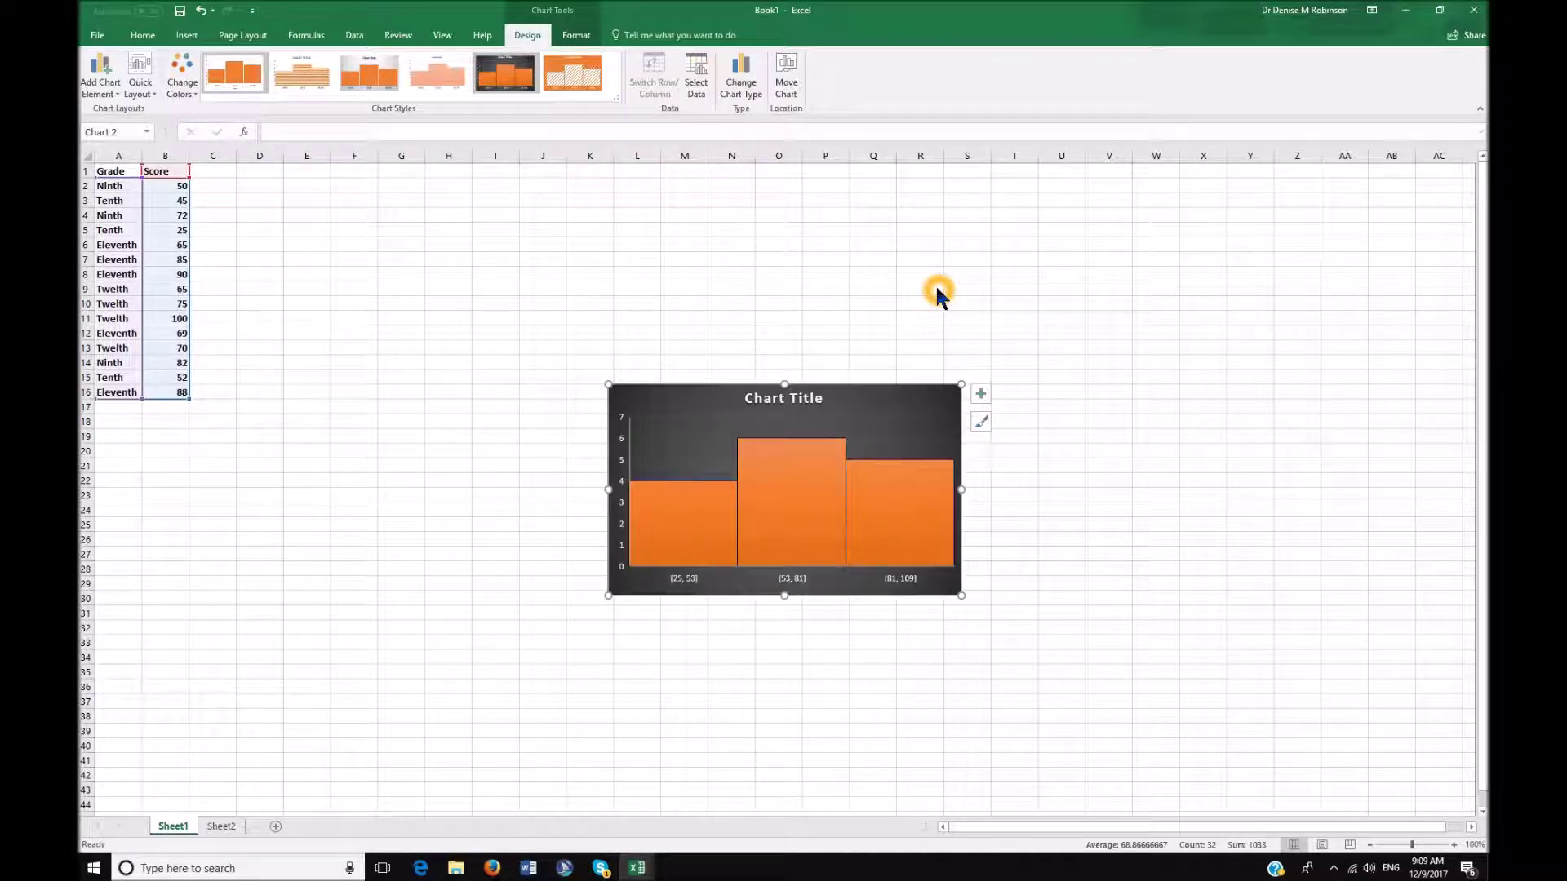
key("Right")
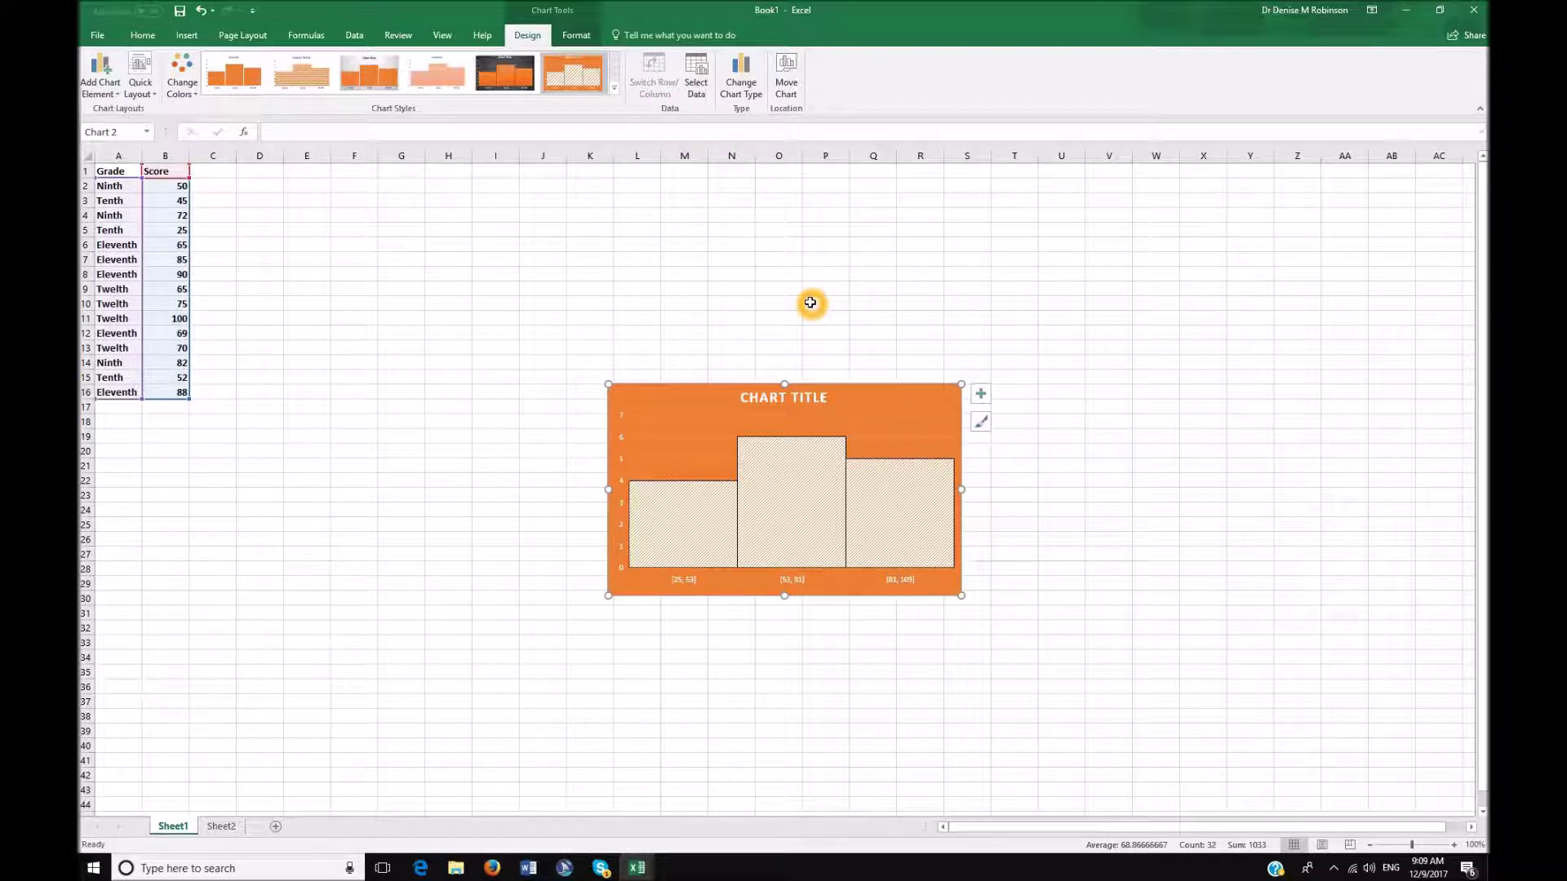
Remove the chart title from the restyled histogram by setting the Chart Title element to None
key("alt")
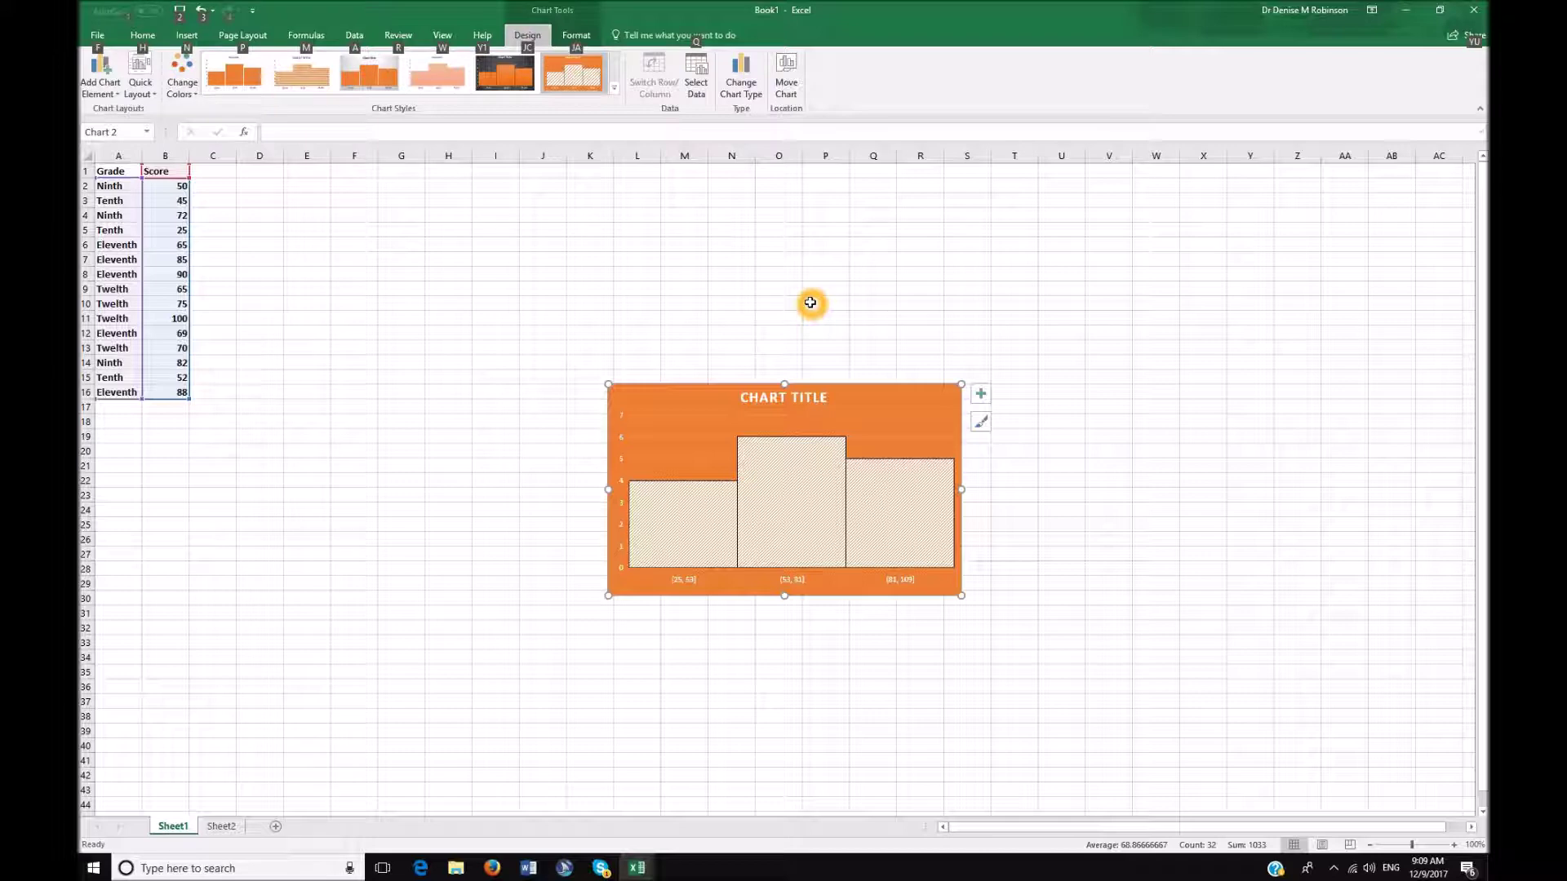
key("j")
key("c")
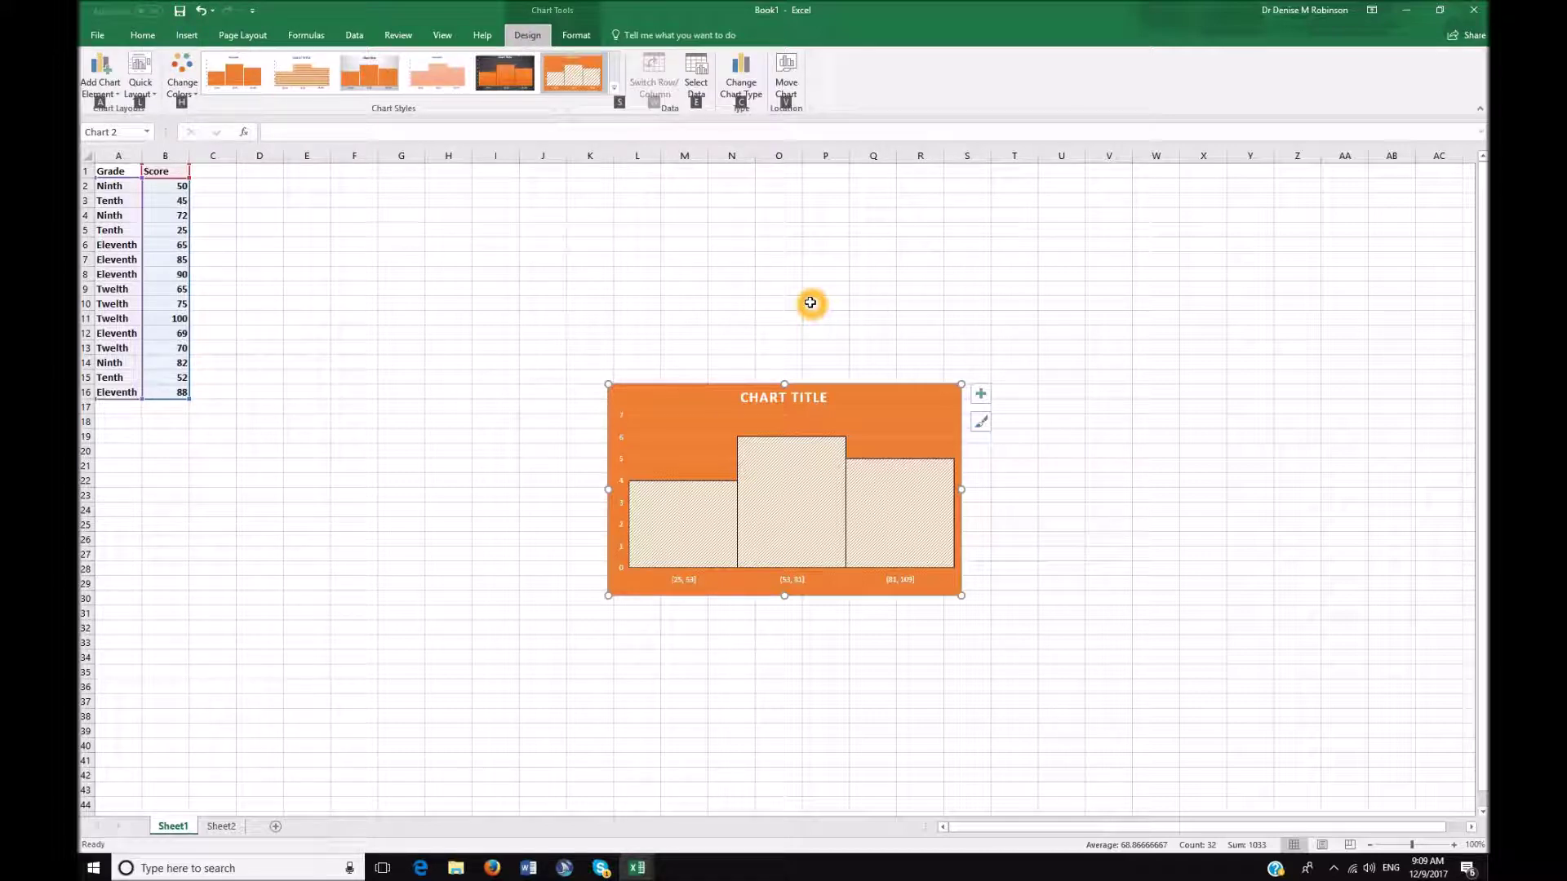
key("a")
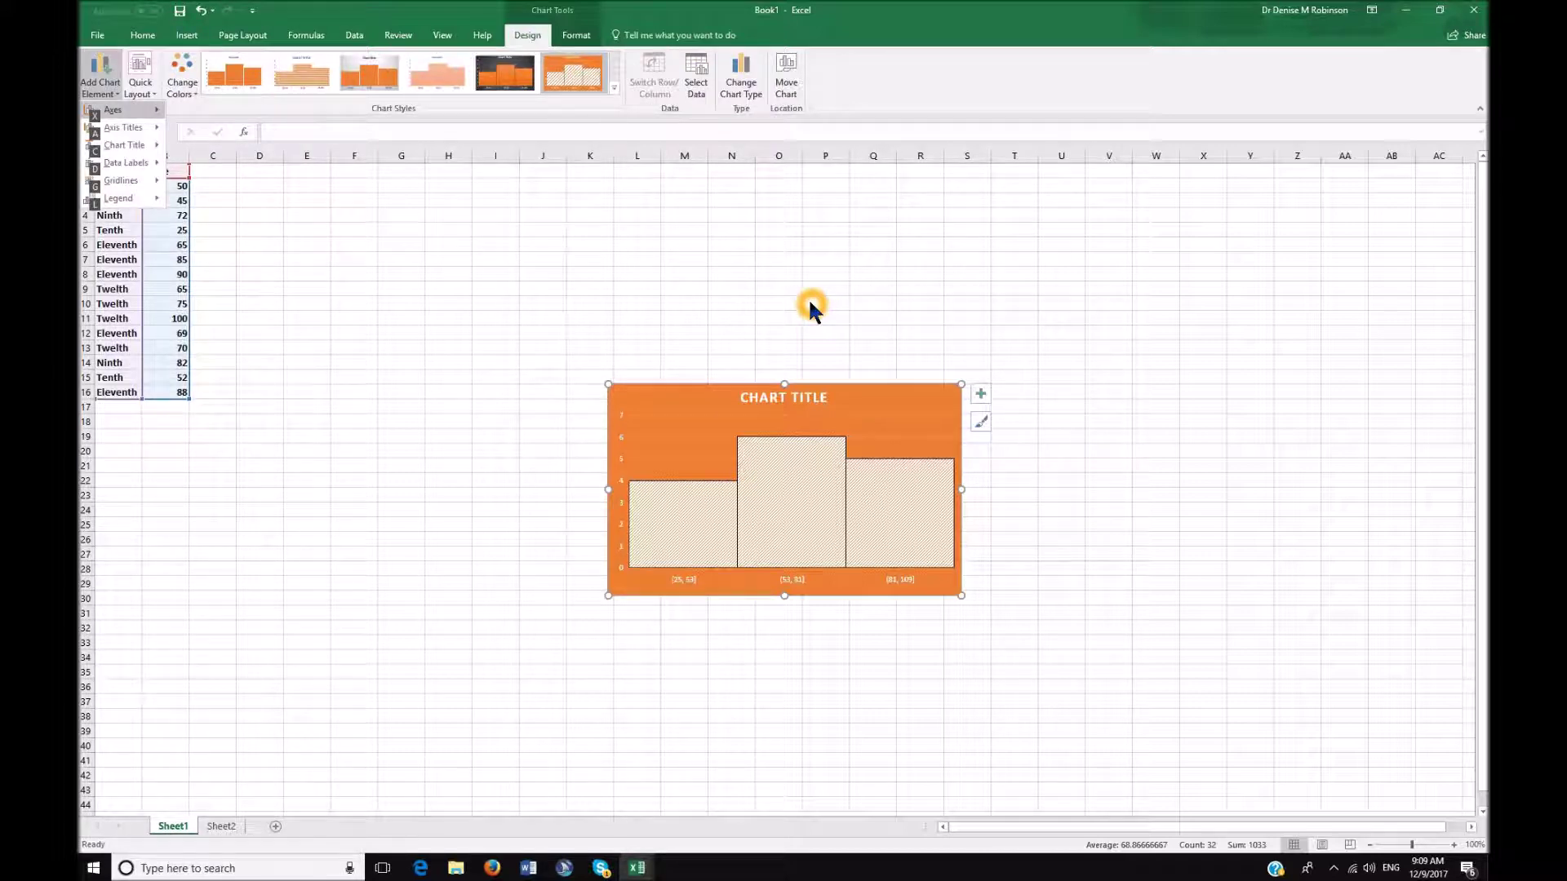
key("Down")
key("Down")
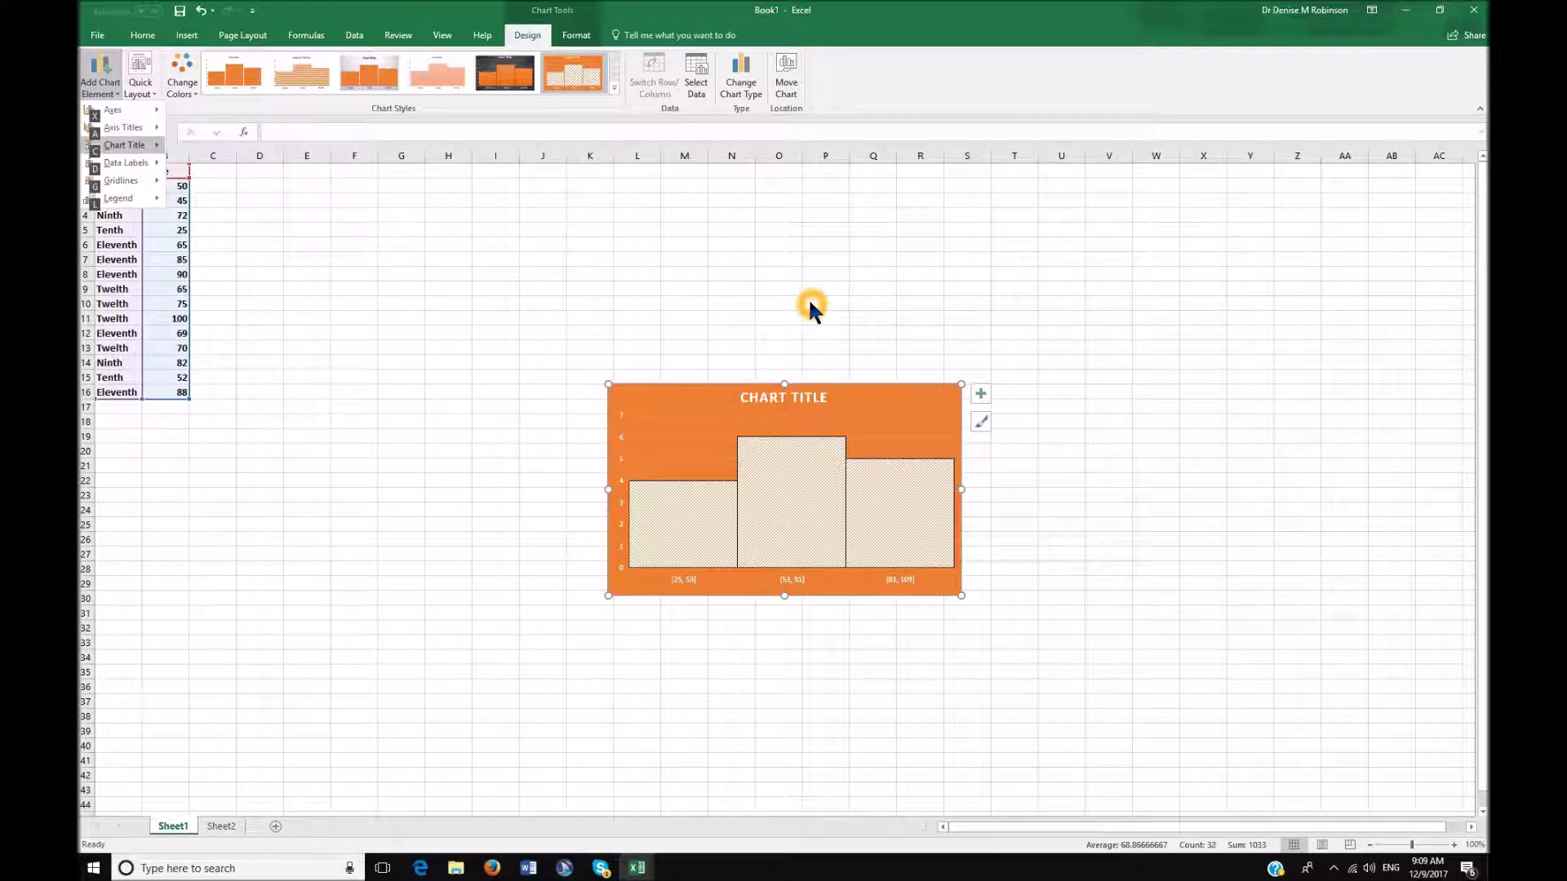
key("Right")
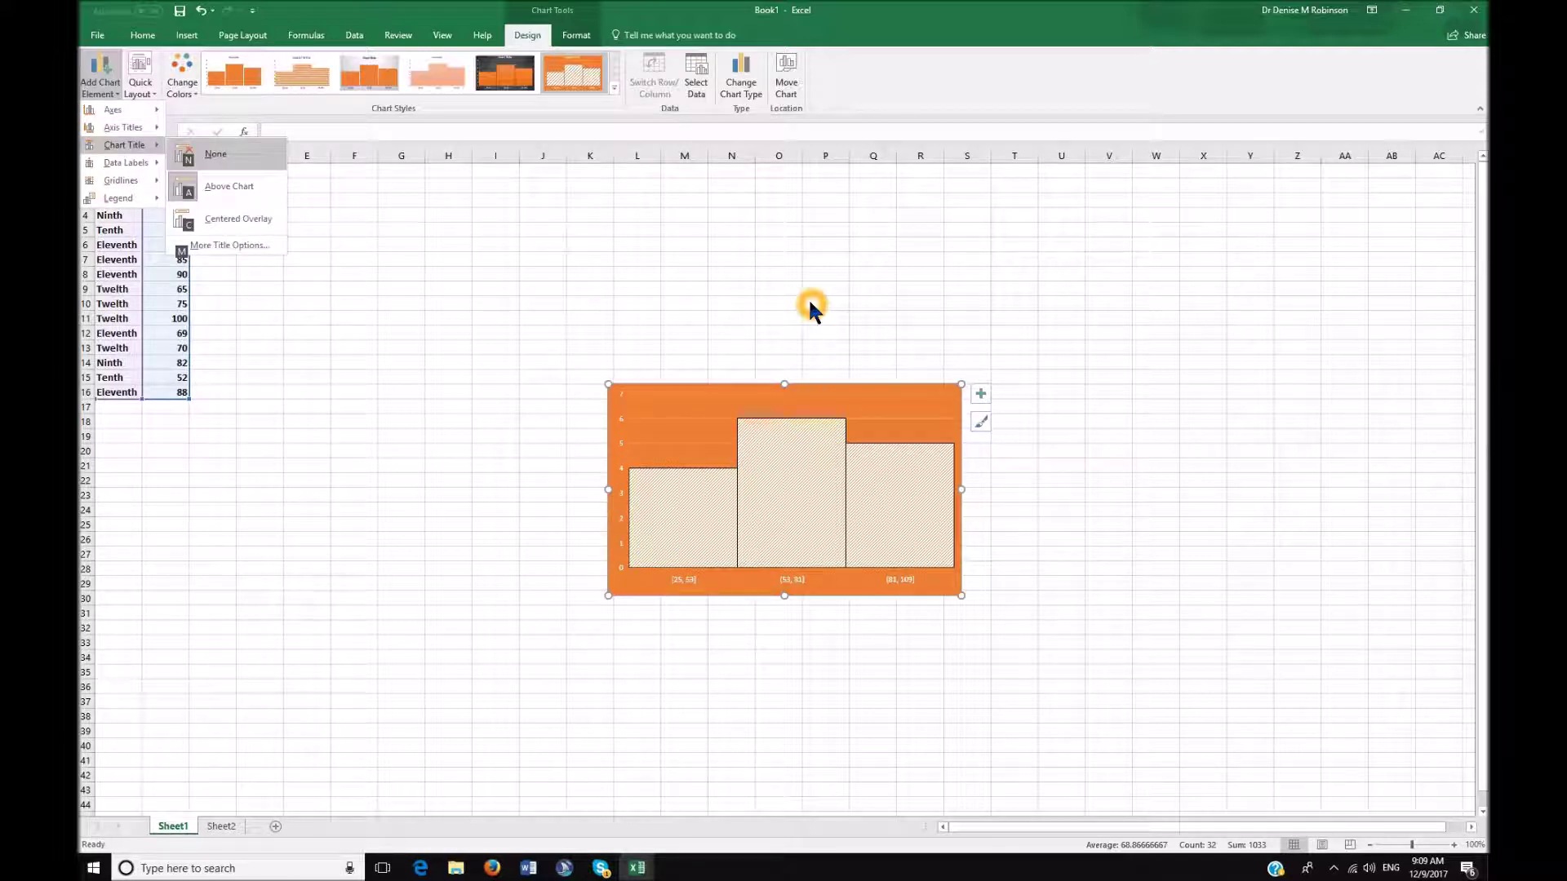
key("Return")
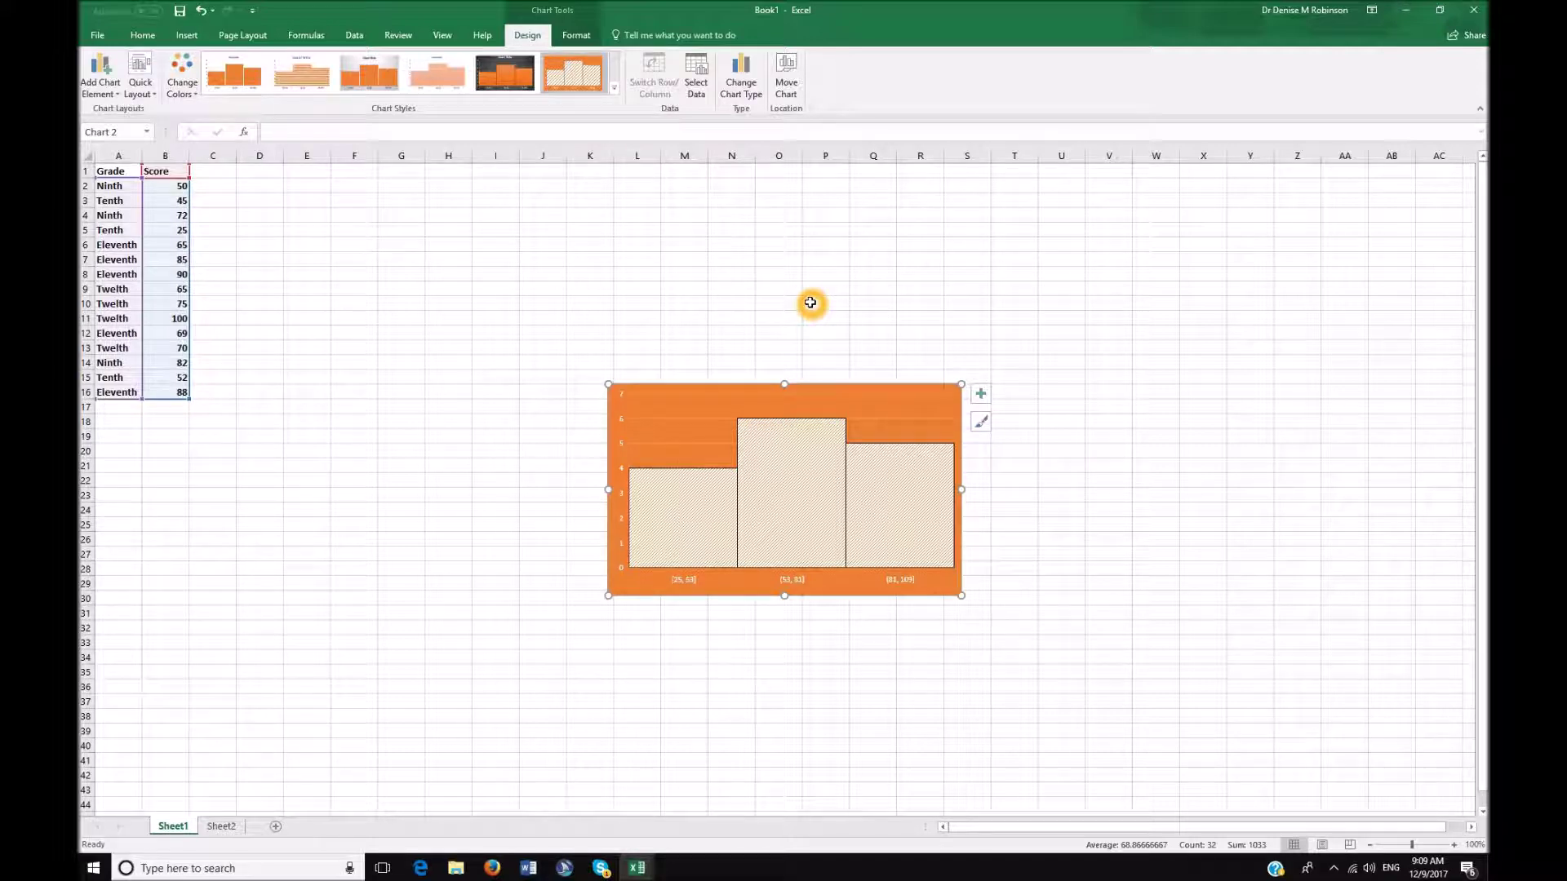
Select the histogram's Horizontal Axis as the current chart element and open its detailed formatting options
key("alt")
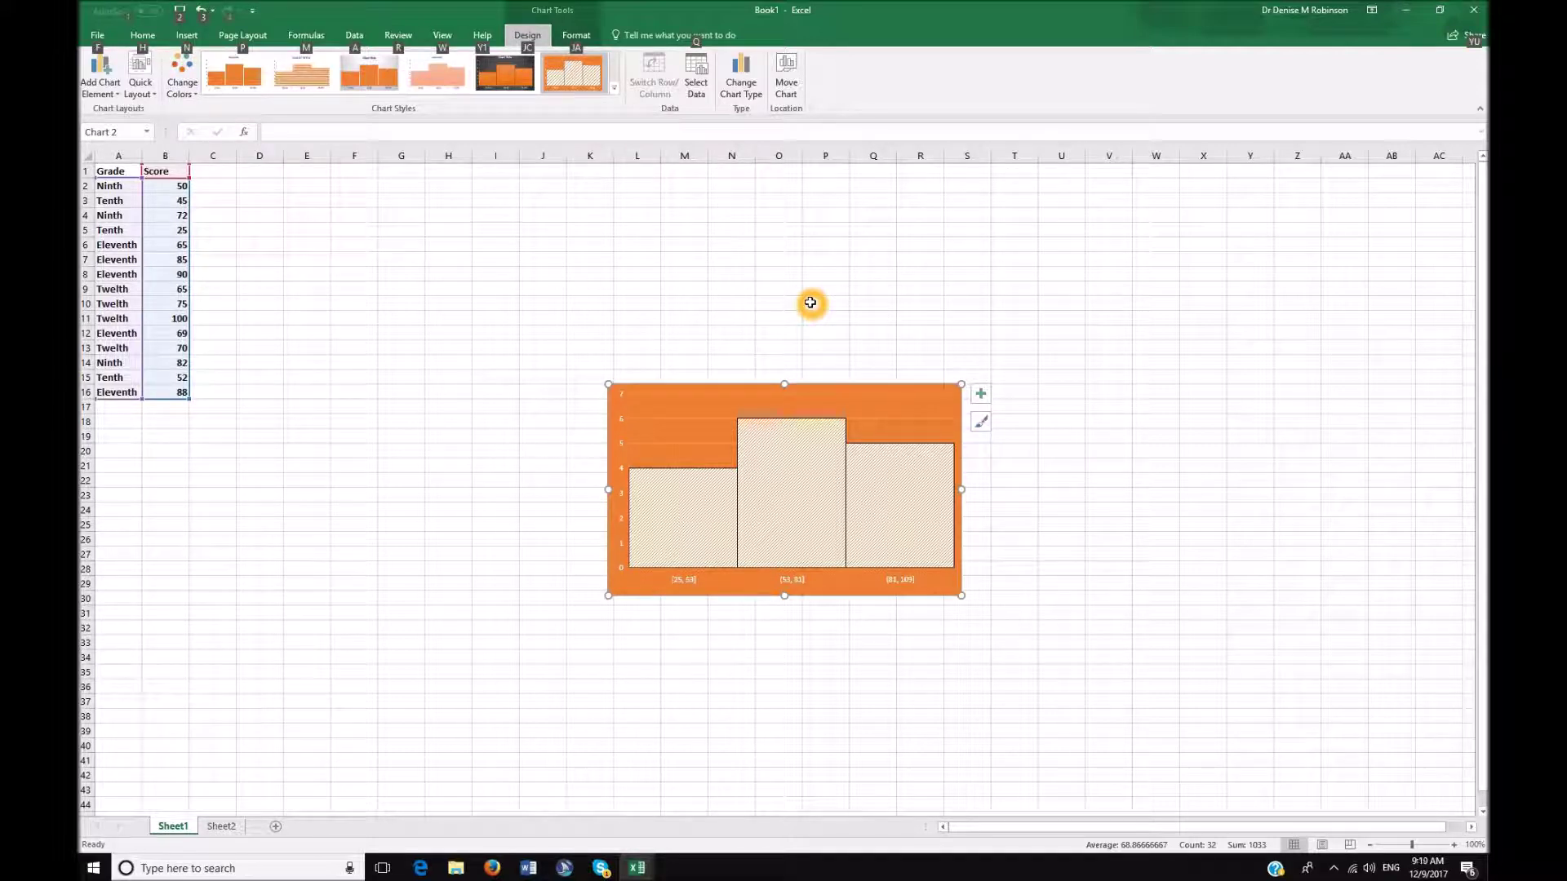
key("j")
key("a")
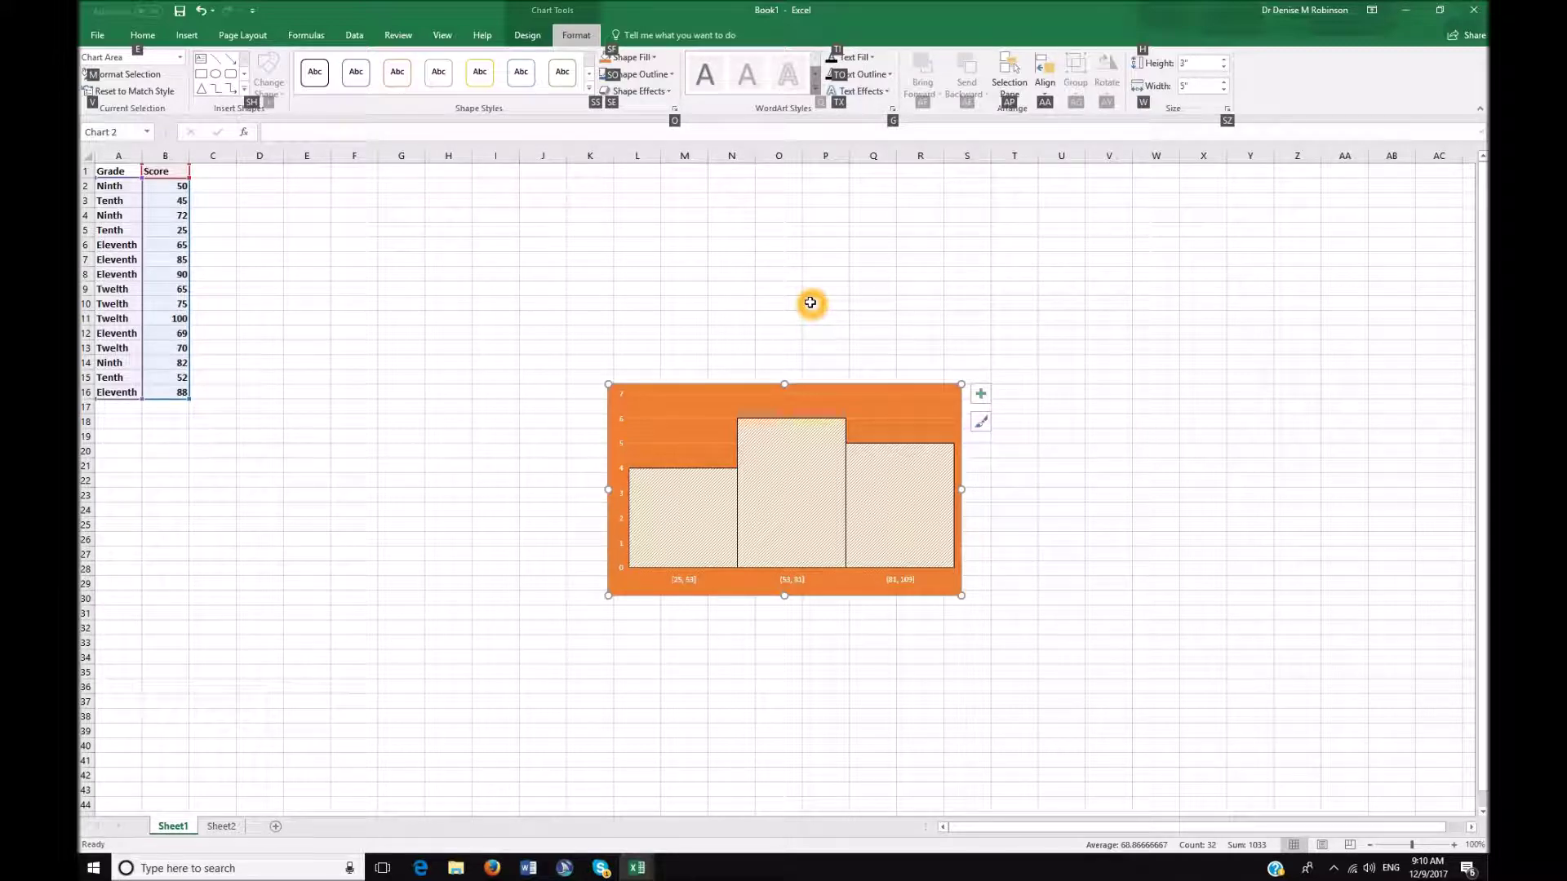
key("e")
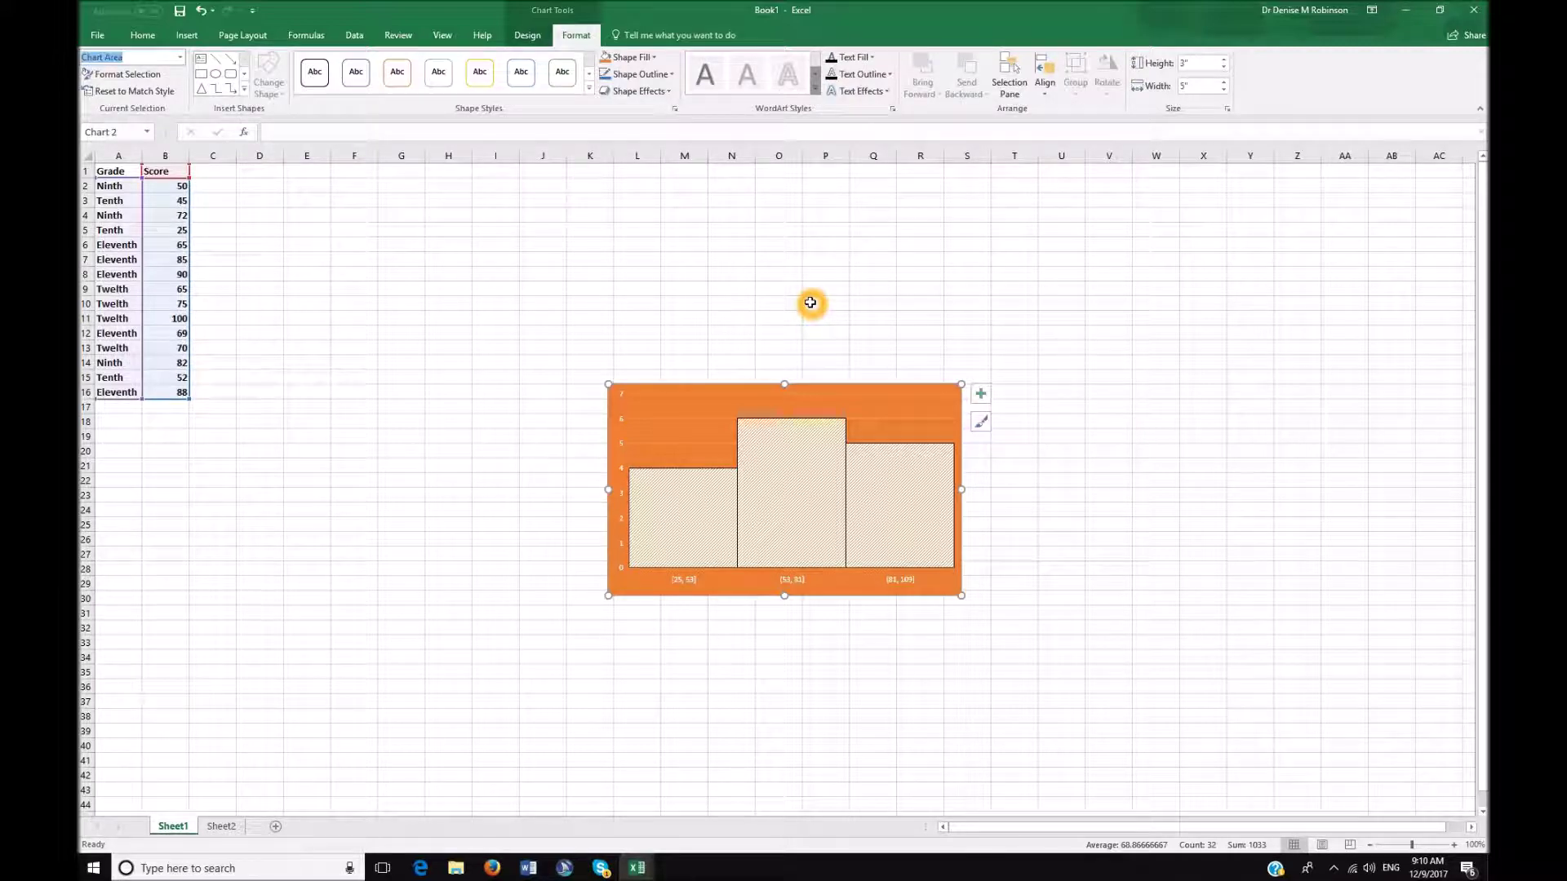
key("alt+Down")
key("Down")
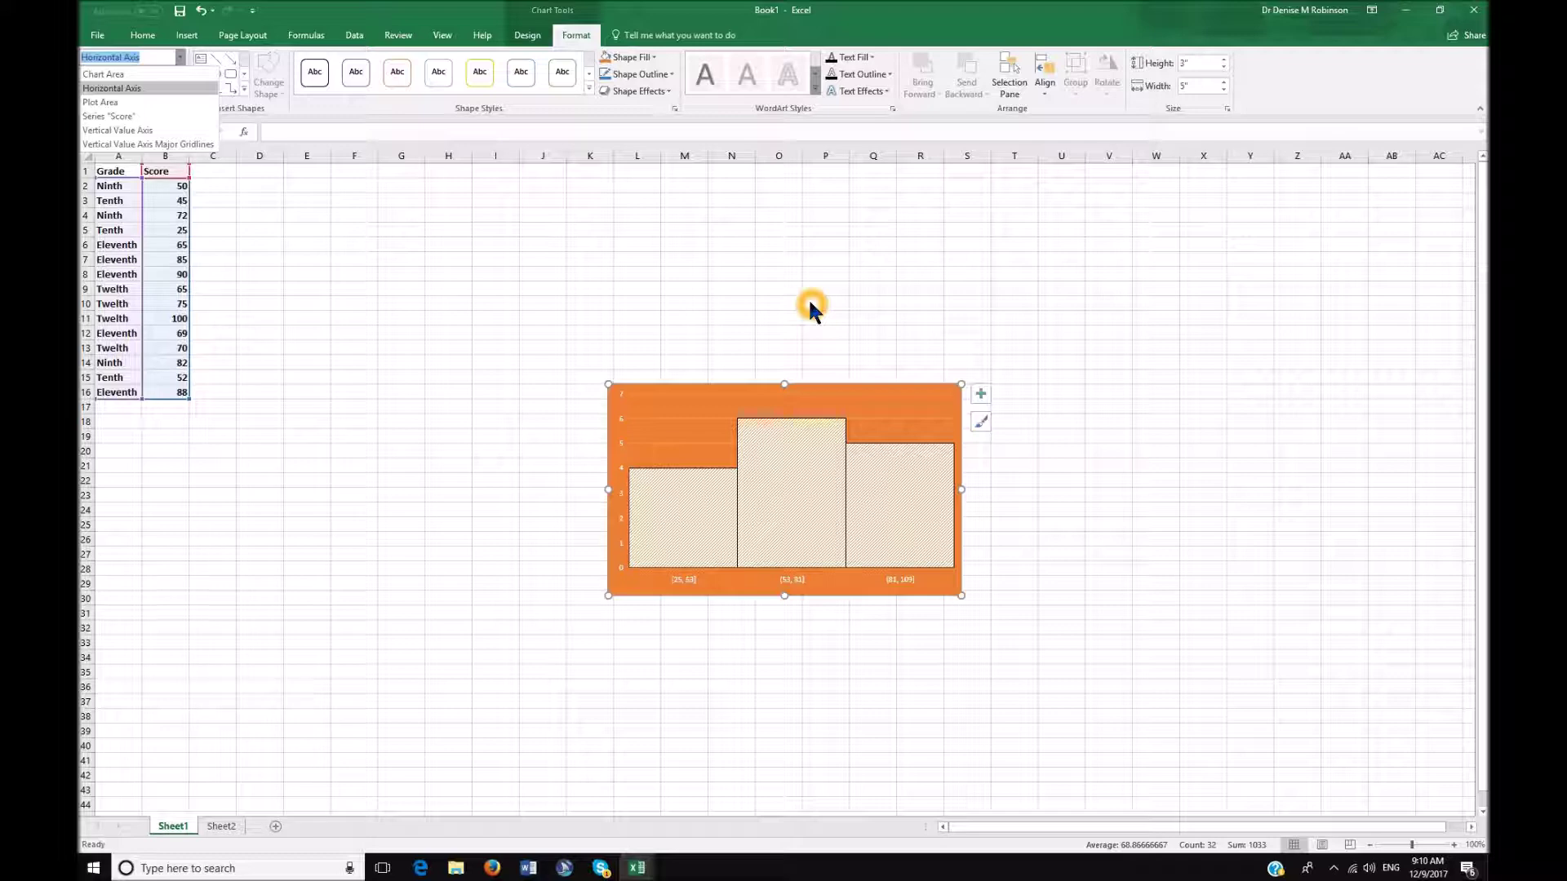
key("Return")
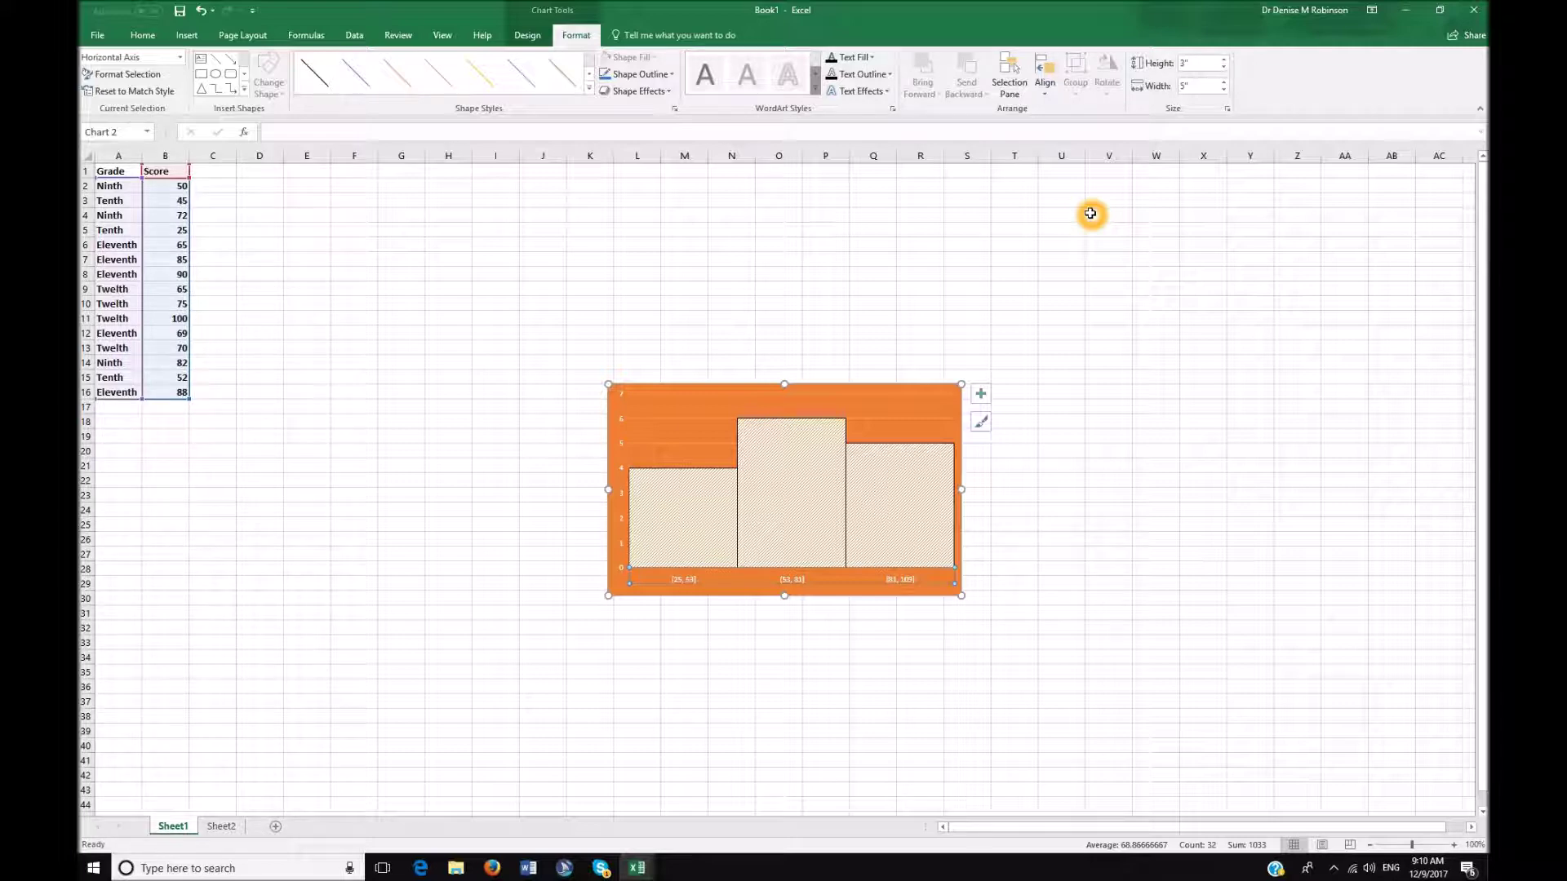
key("alt")
key("j")
key("a")
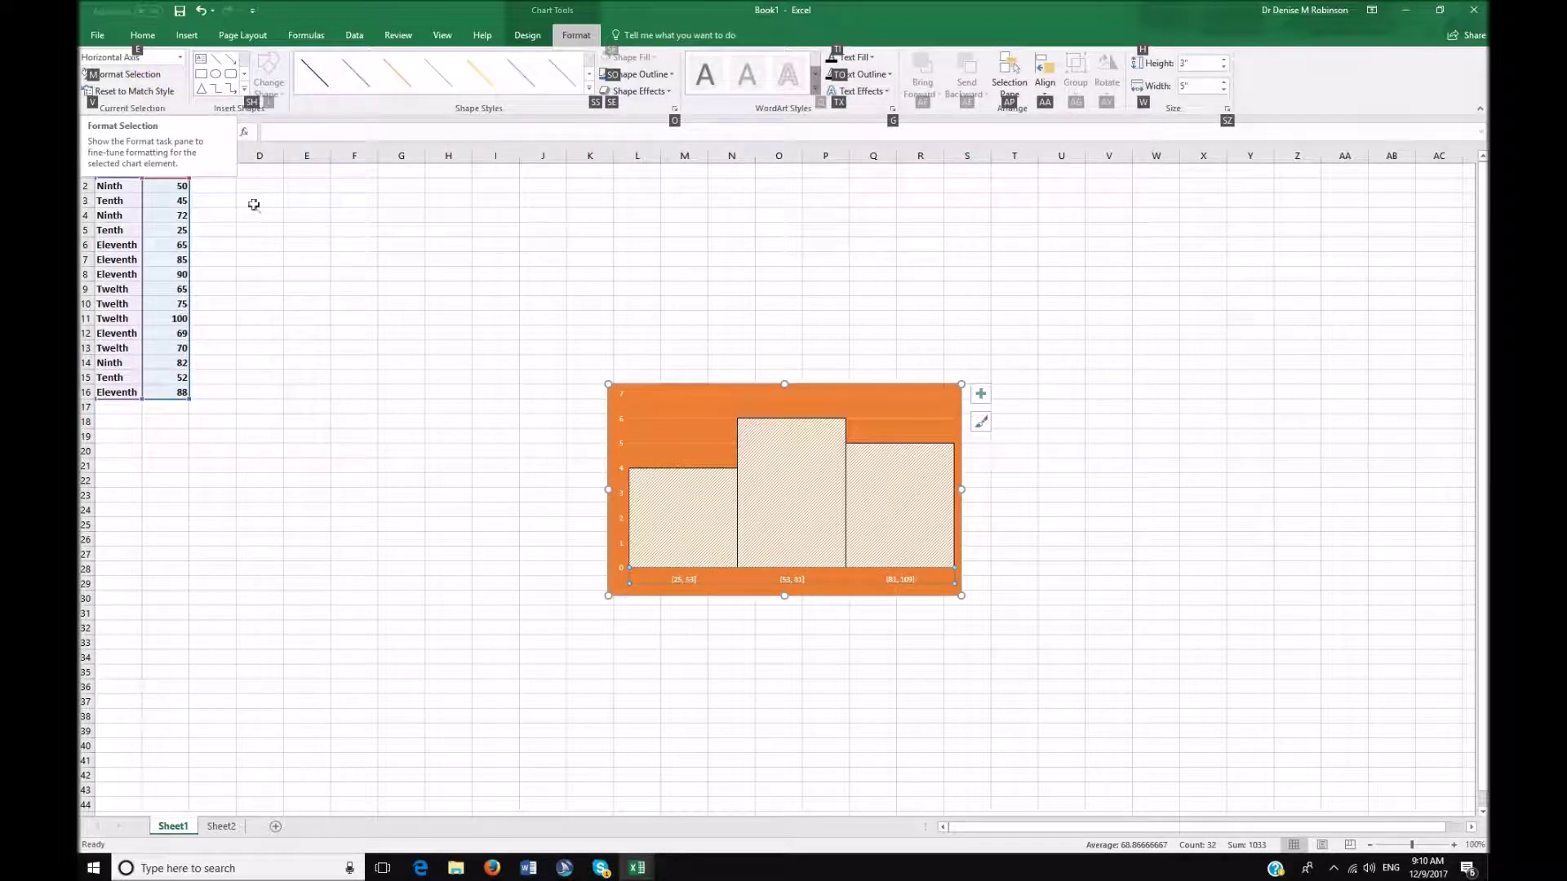
key("m")
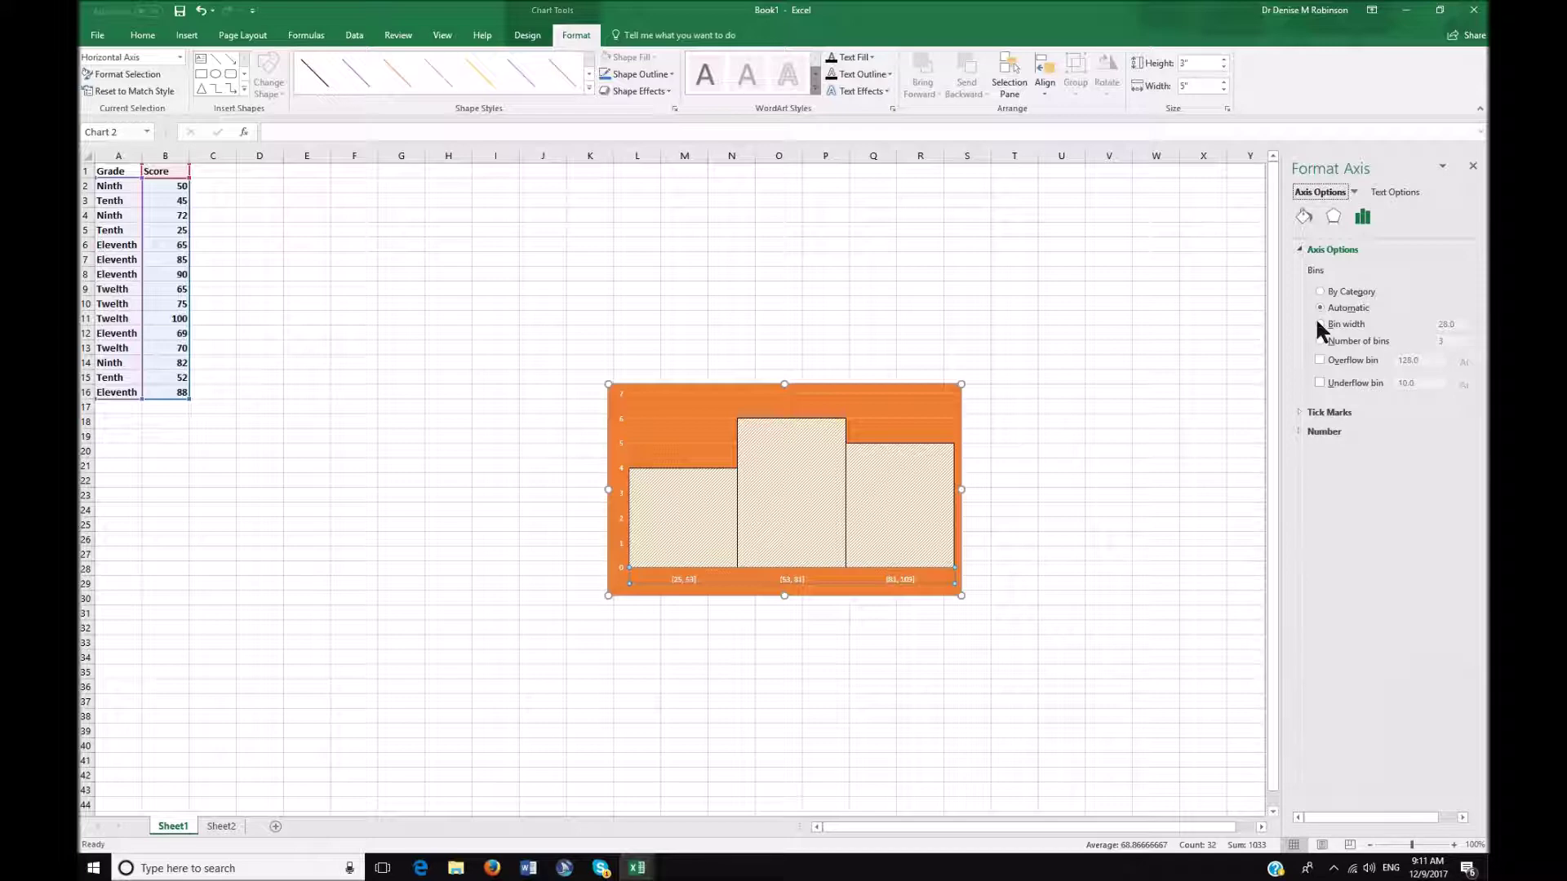
Examine the chart element list and bin settings in the axis formatting options, and the values of the histogram's bars
left_click(1033, 347)
key("Tab")
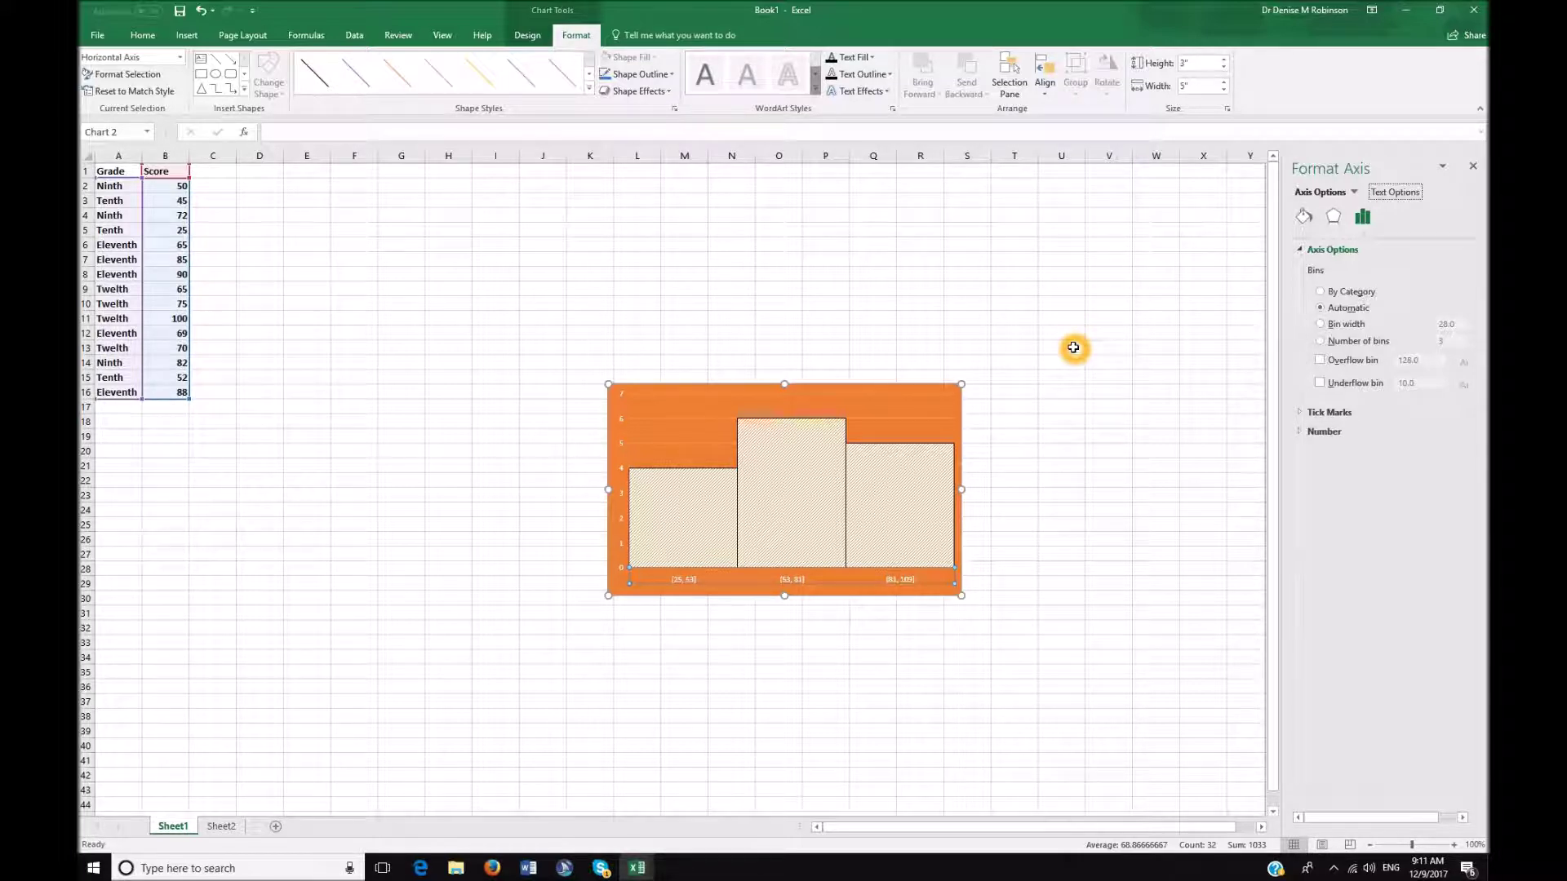
key("shift+Tab")
key("Return")
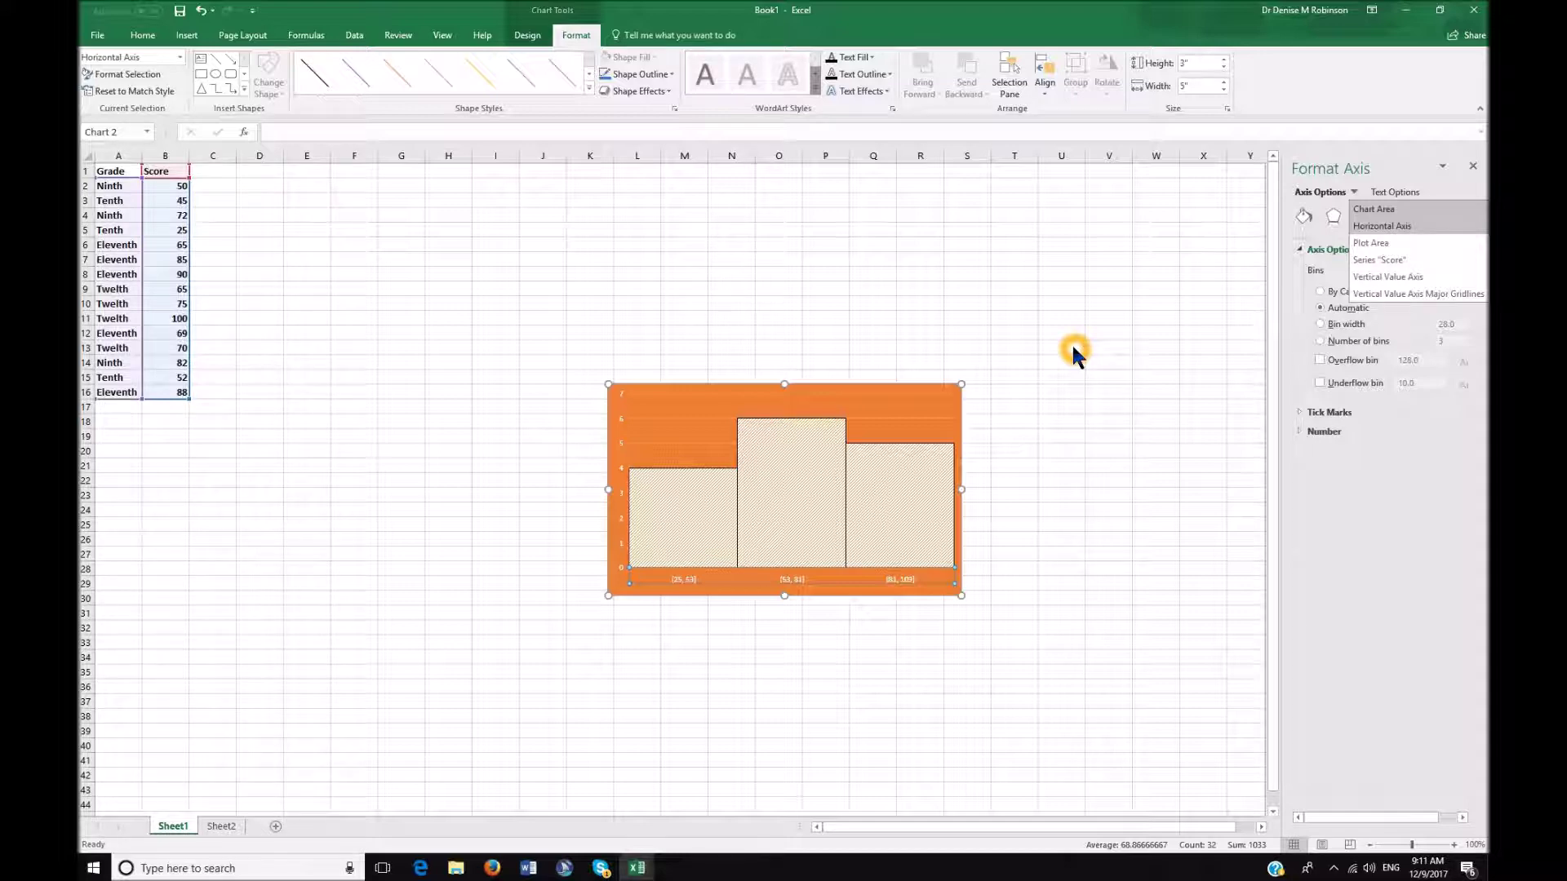
key("Down")
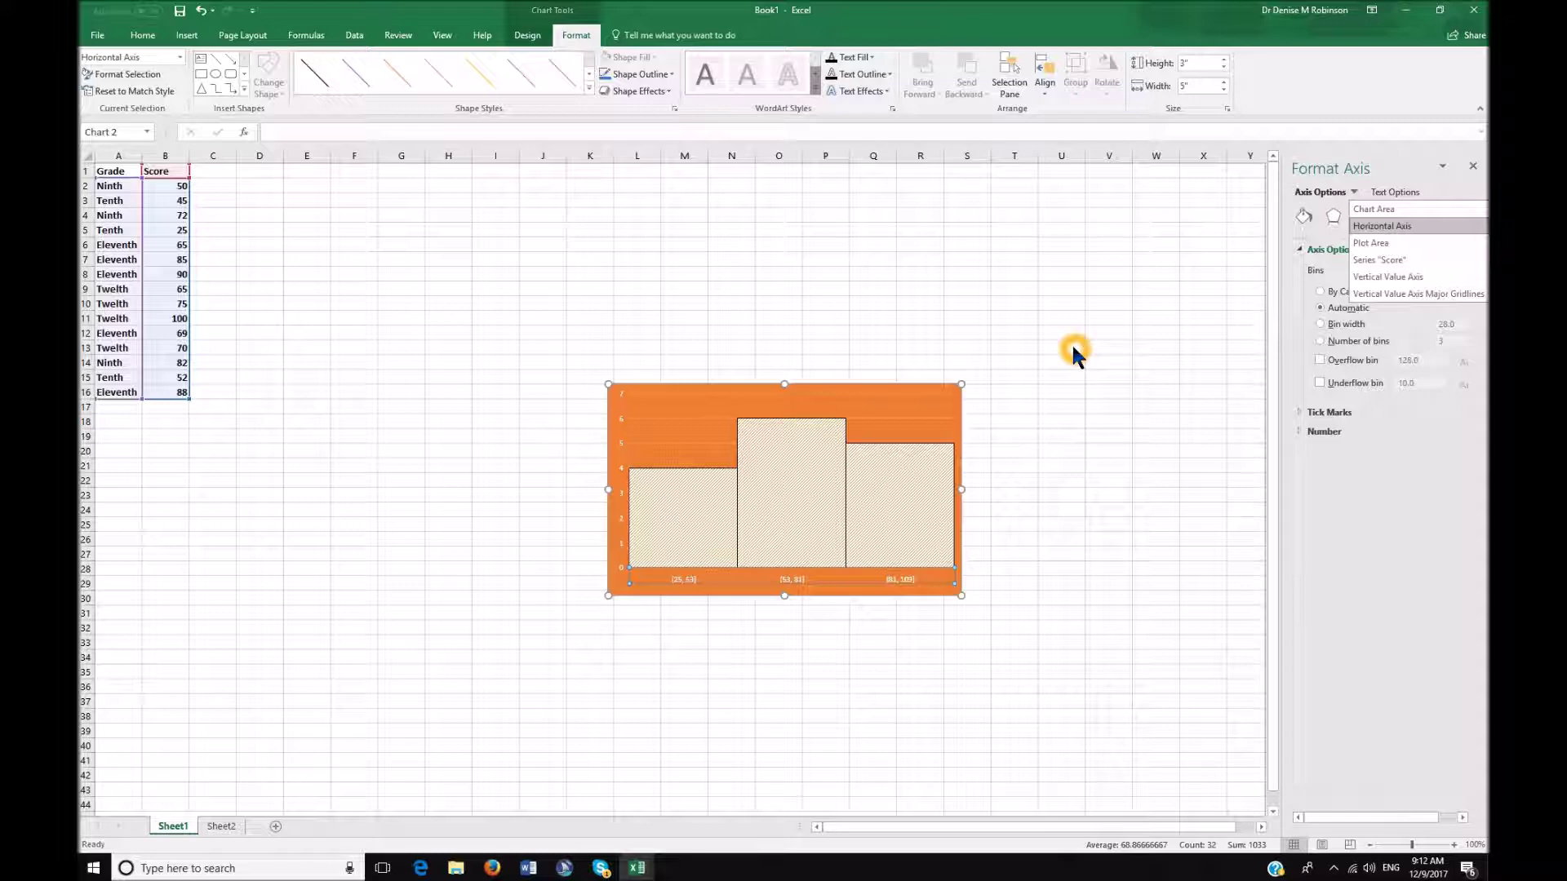
key("Escape")
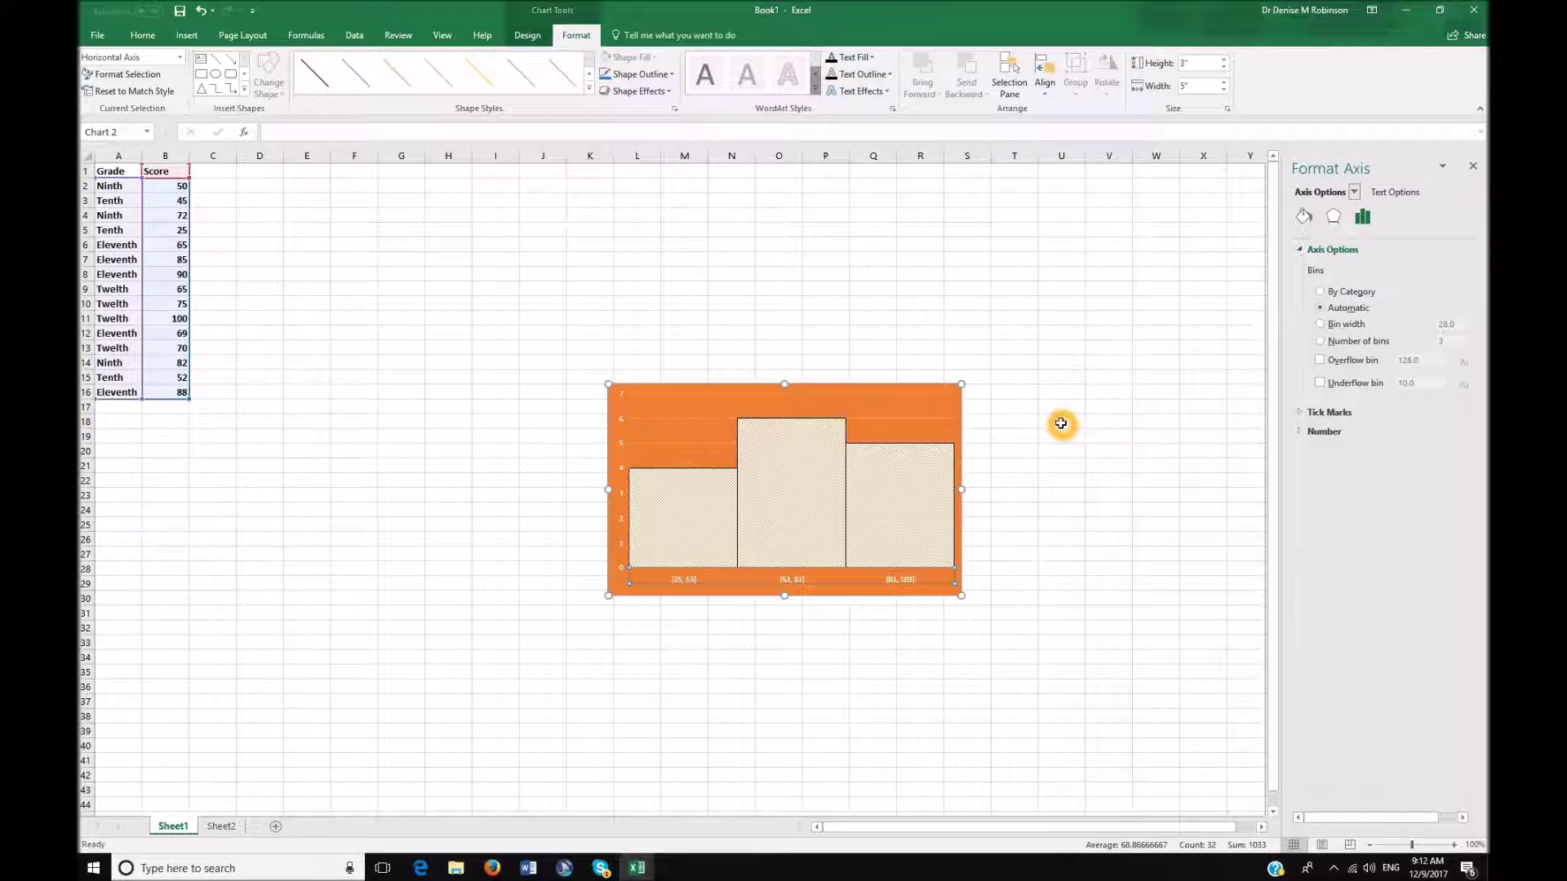
key("Tab")
key("Tab")
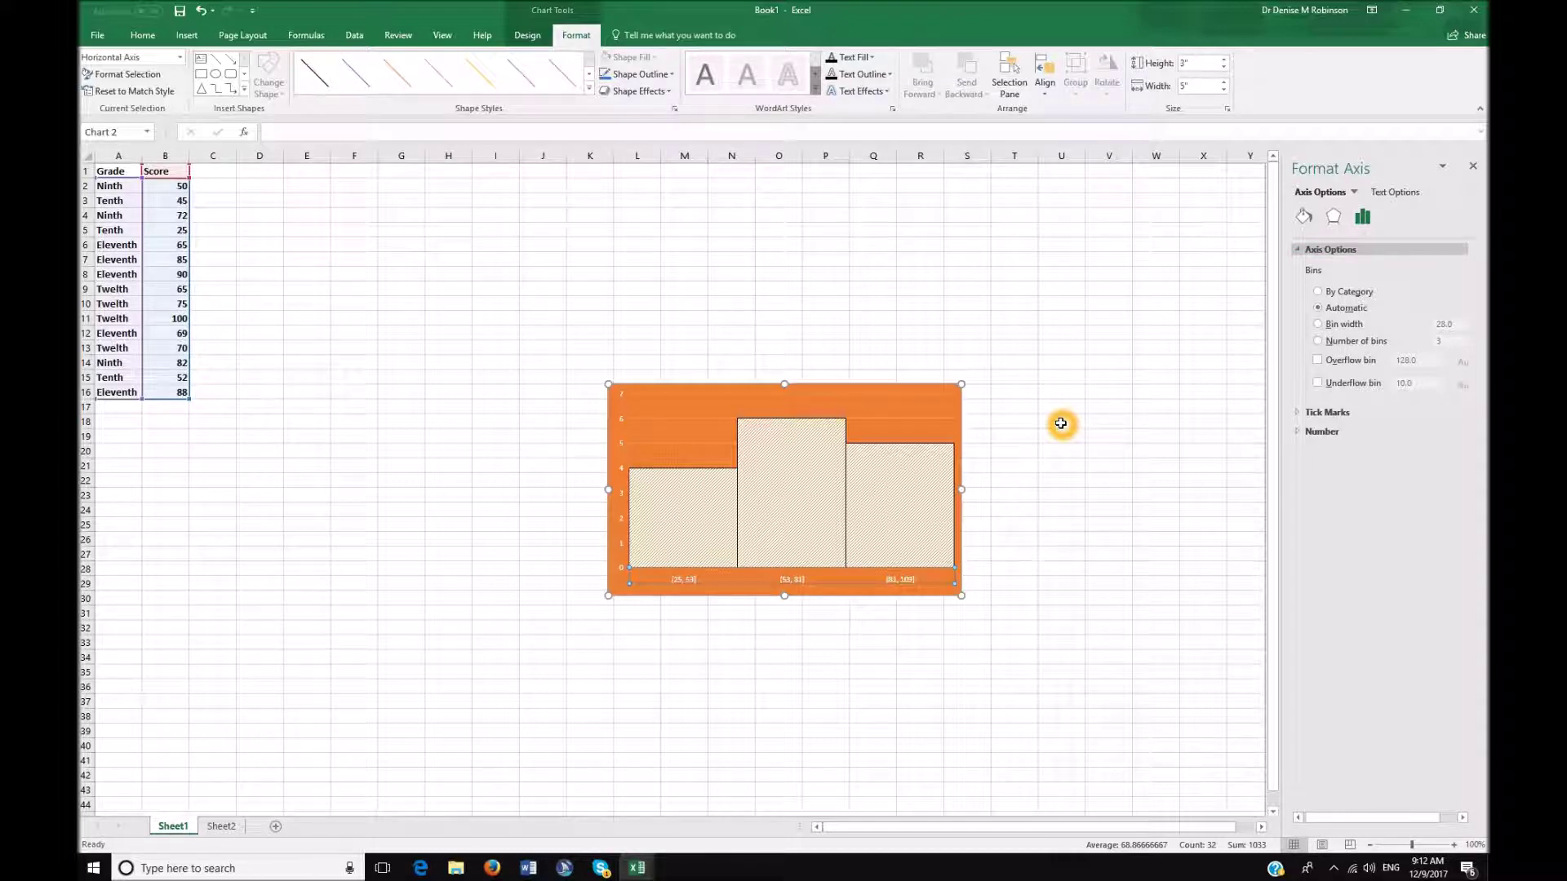
key("Tab")
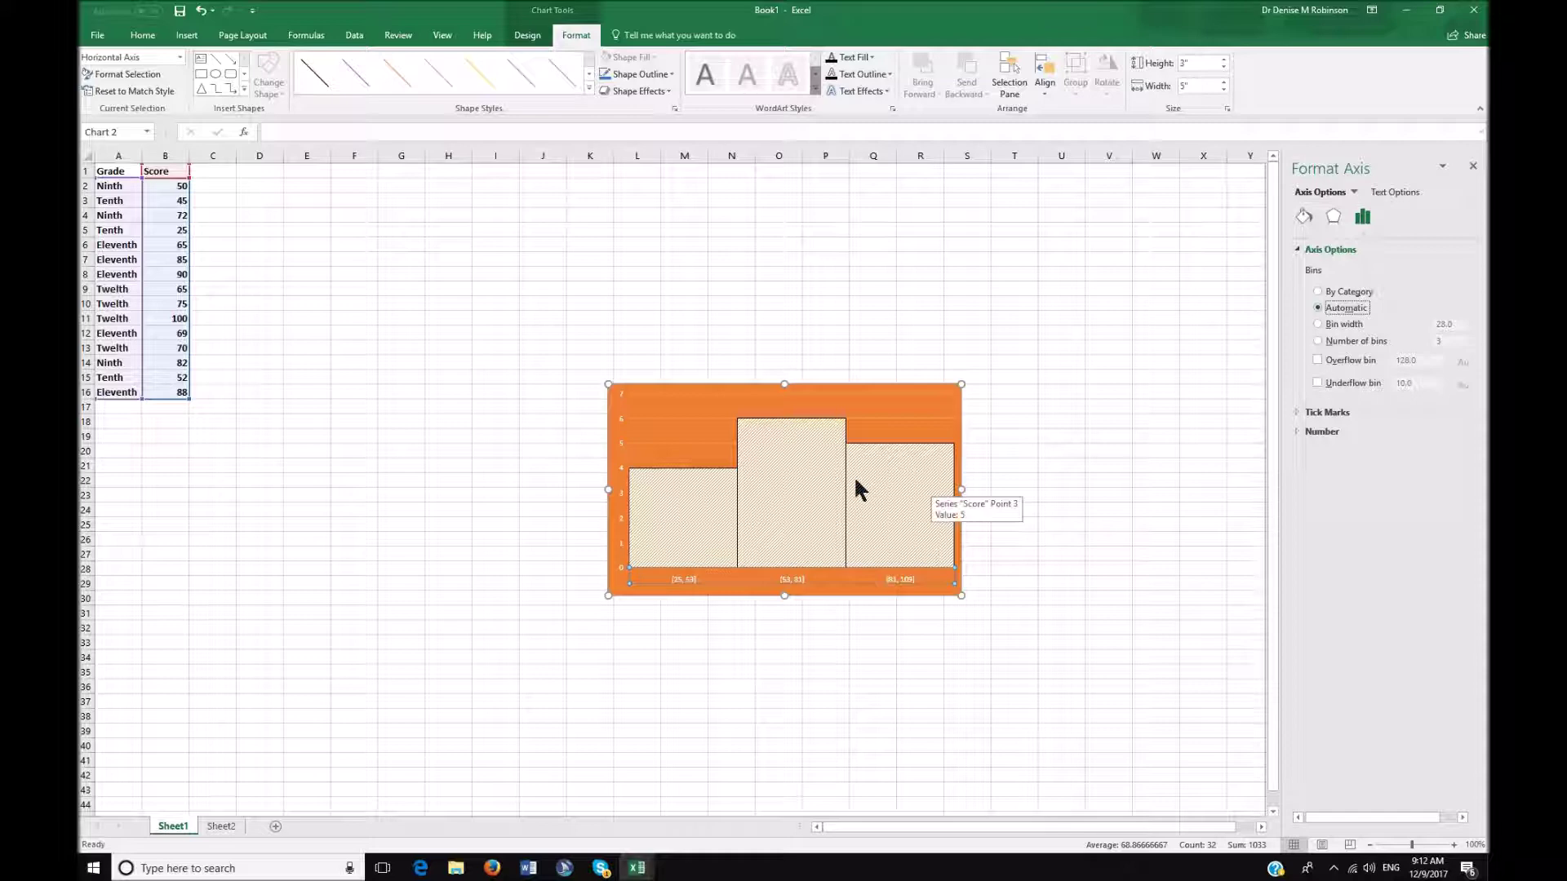
mouse_move(767, 452)
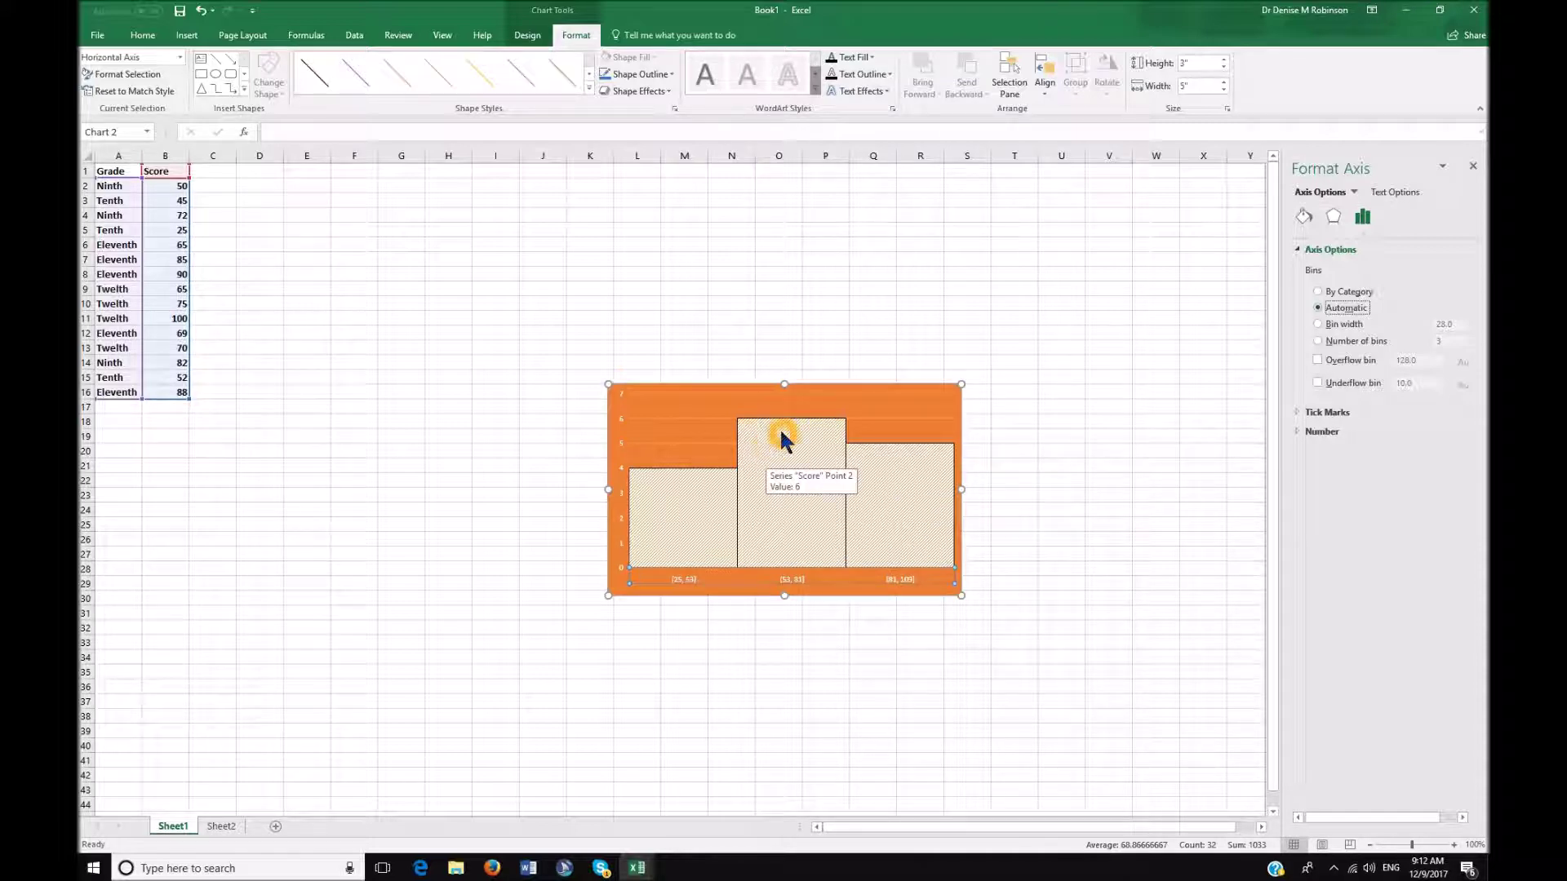
mouse_move(889, 511)
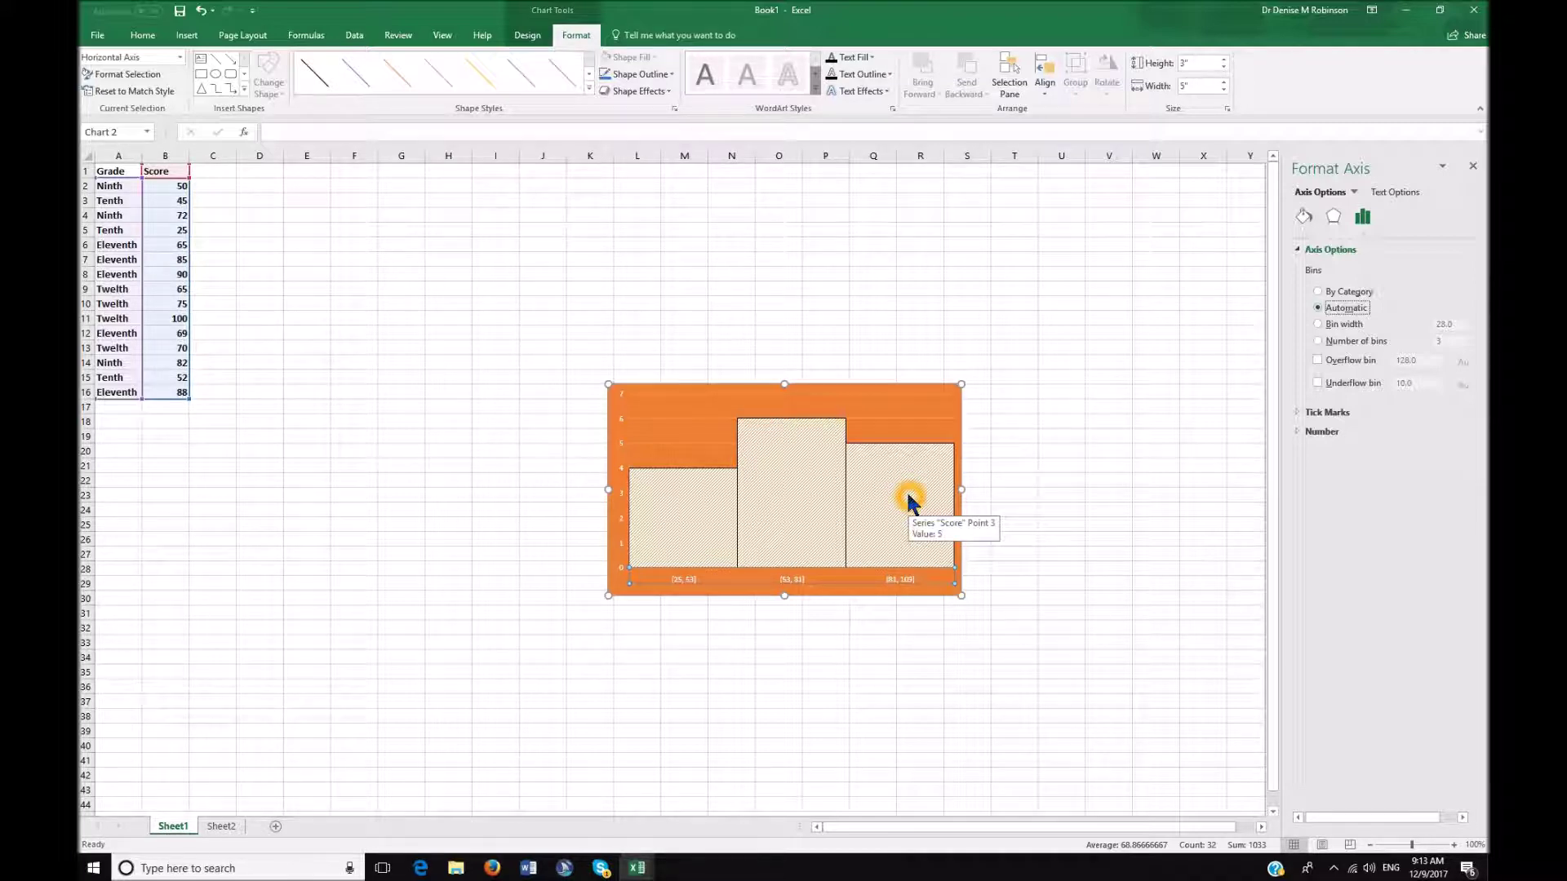
Switch the horizontal axis binning from Automatic through Bin width to Number of bins
key("Down")
key("Tab")
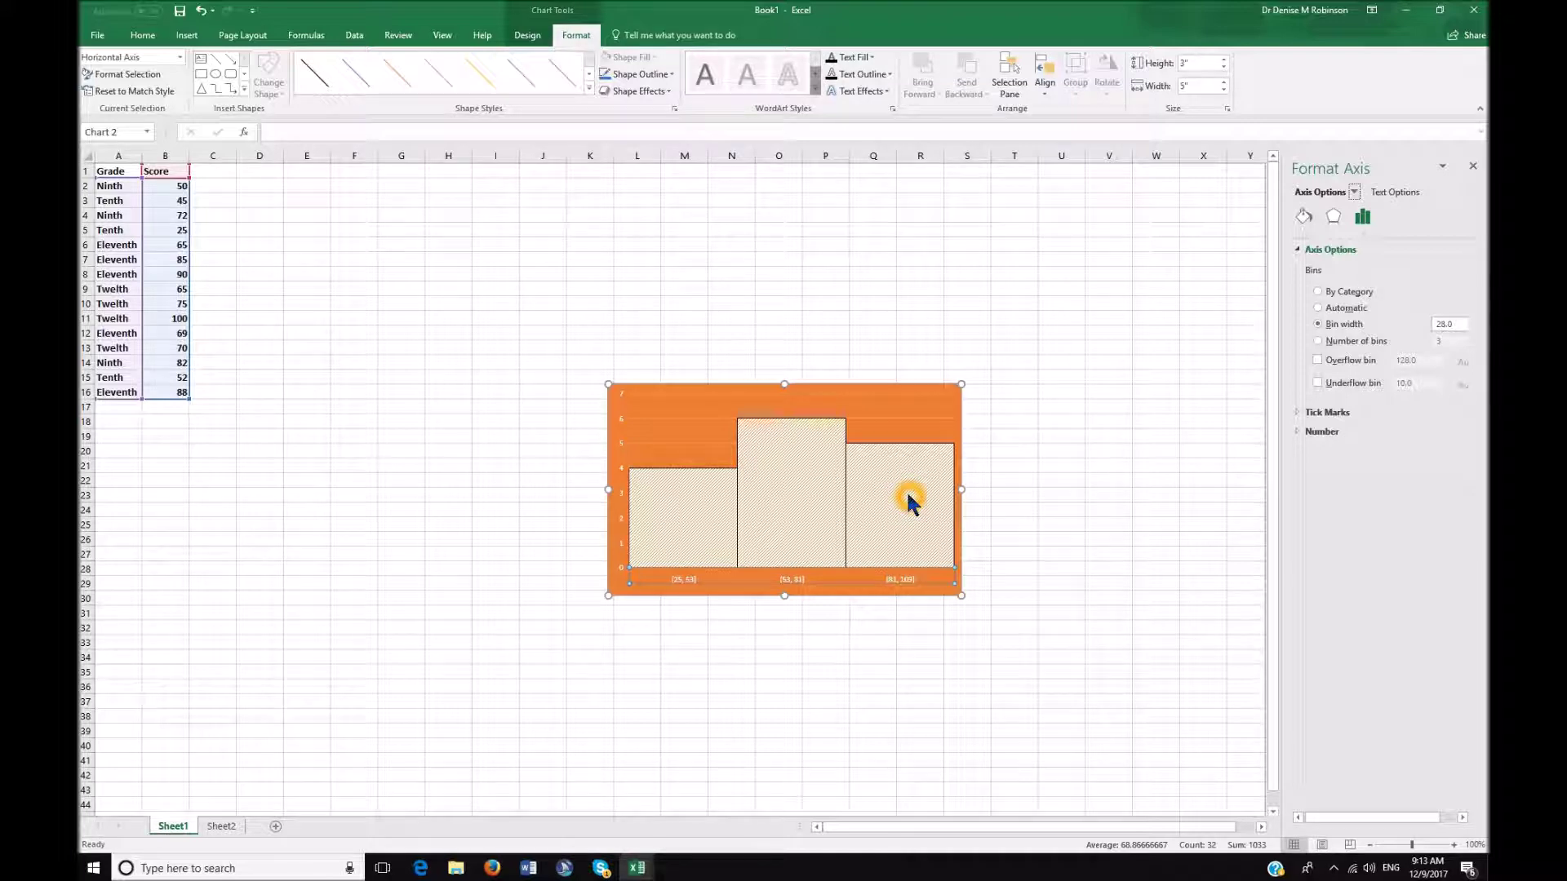
key("Tab")
key("Tab")
key("Tab")
key("Tab")
key("Tab")
key("Down")
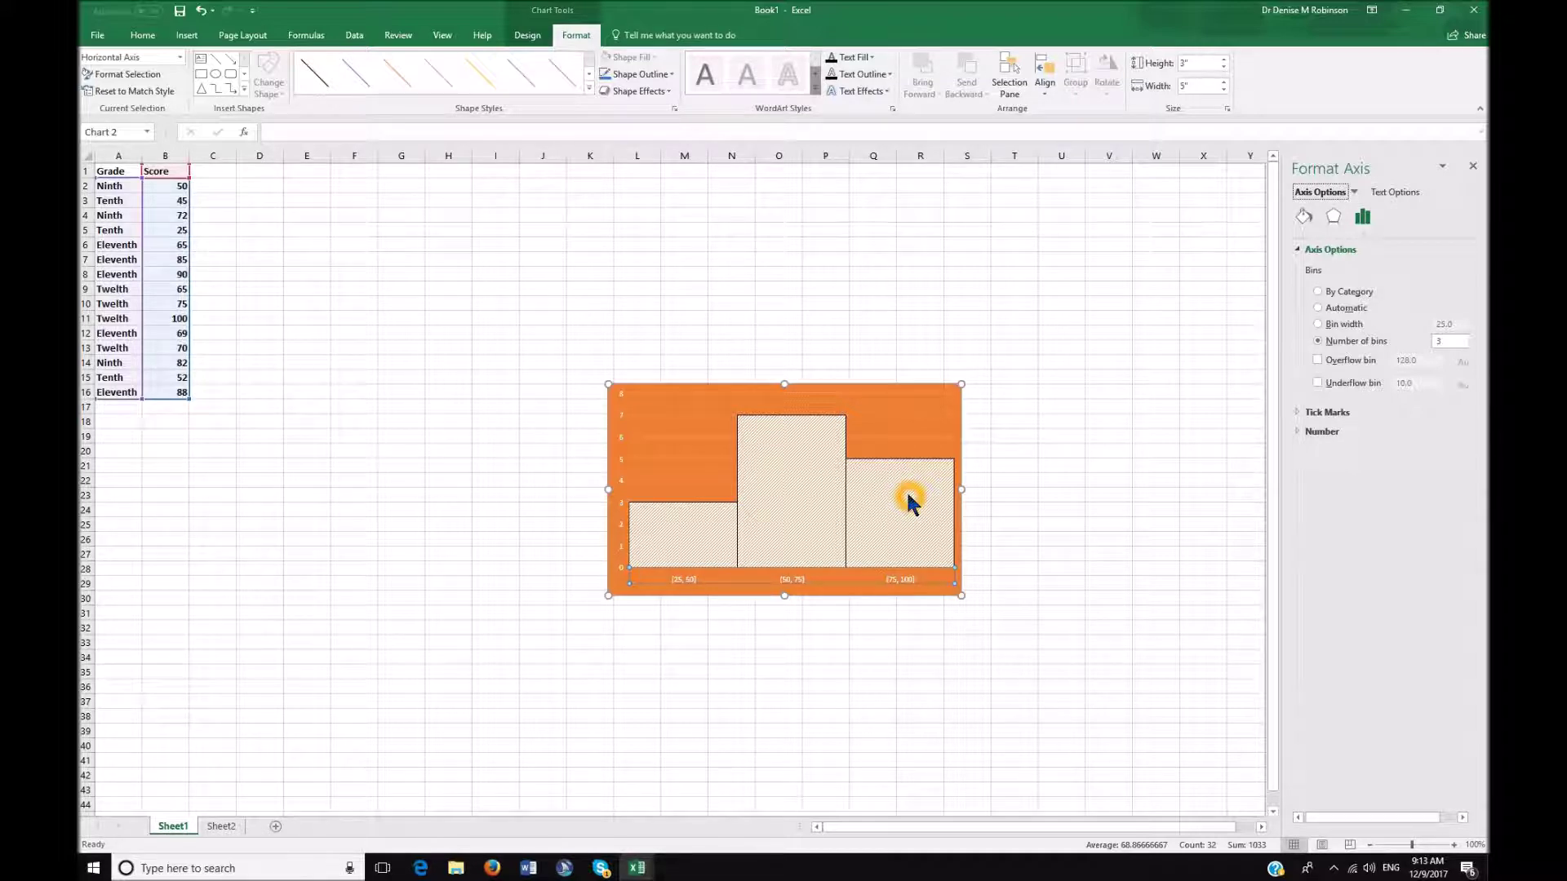
Set the histogram's number of bins to 4
key("Tab")
key("Tab")
key("Tab")
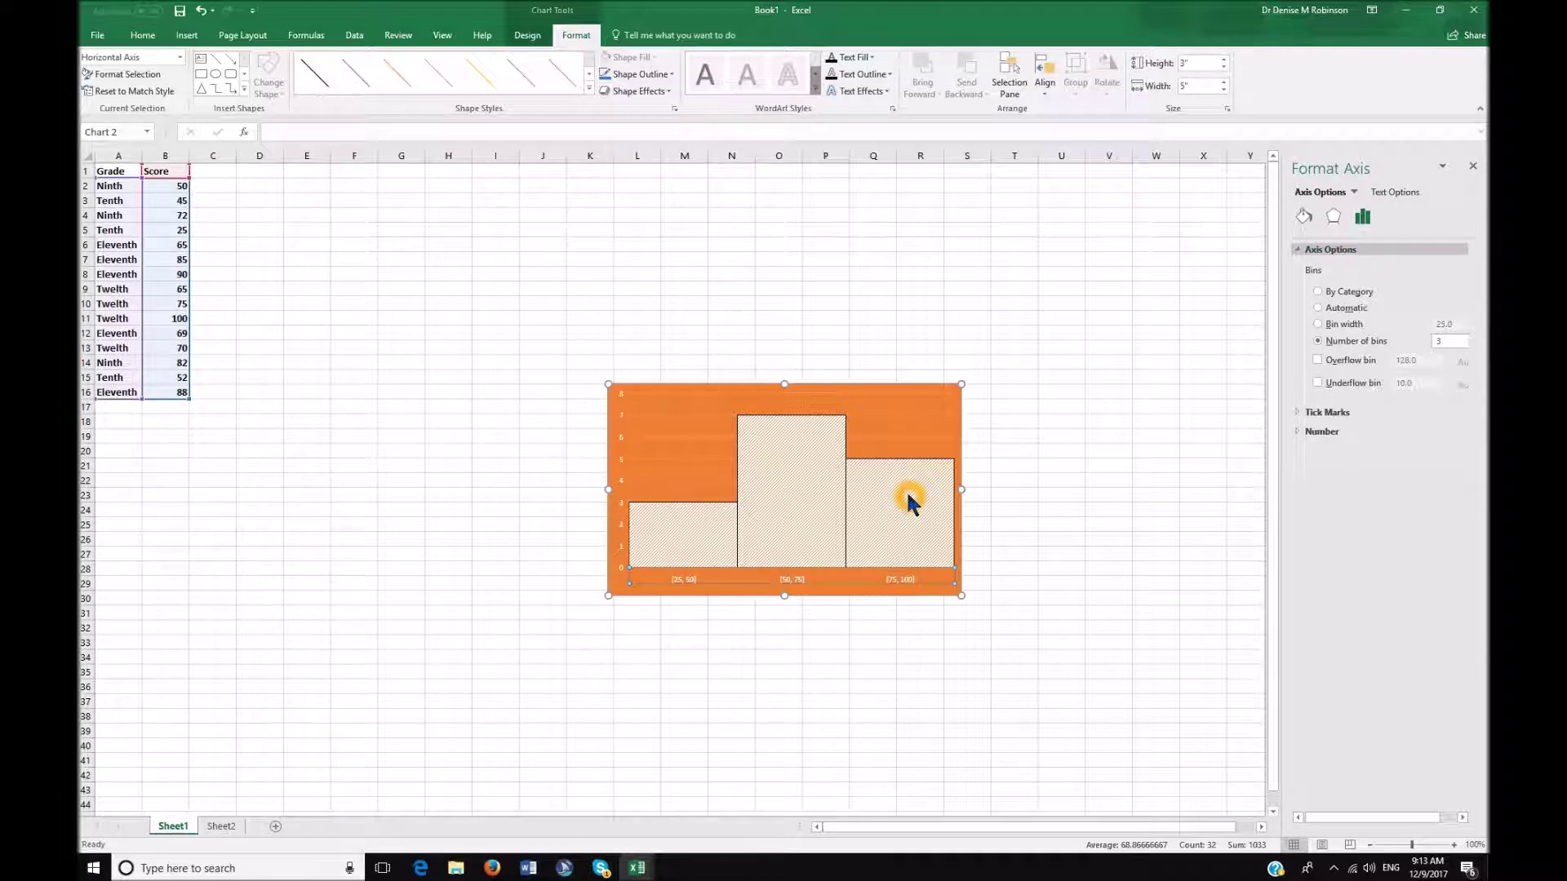
key("Tab")
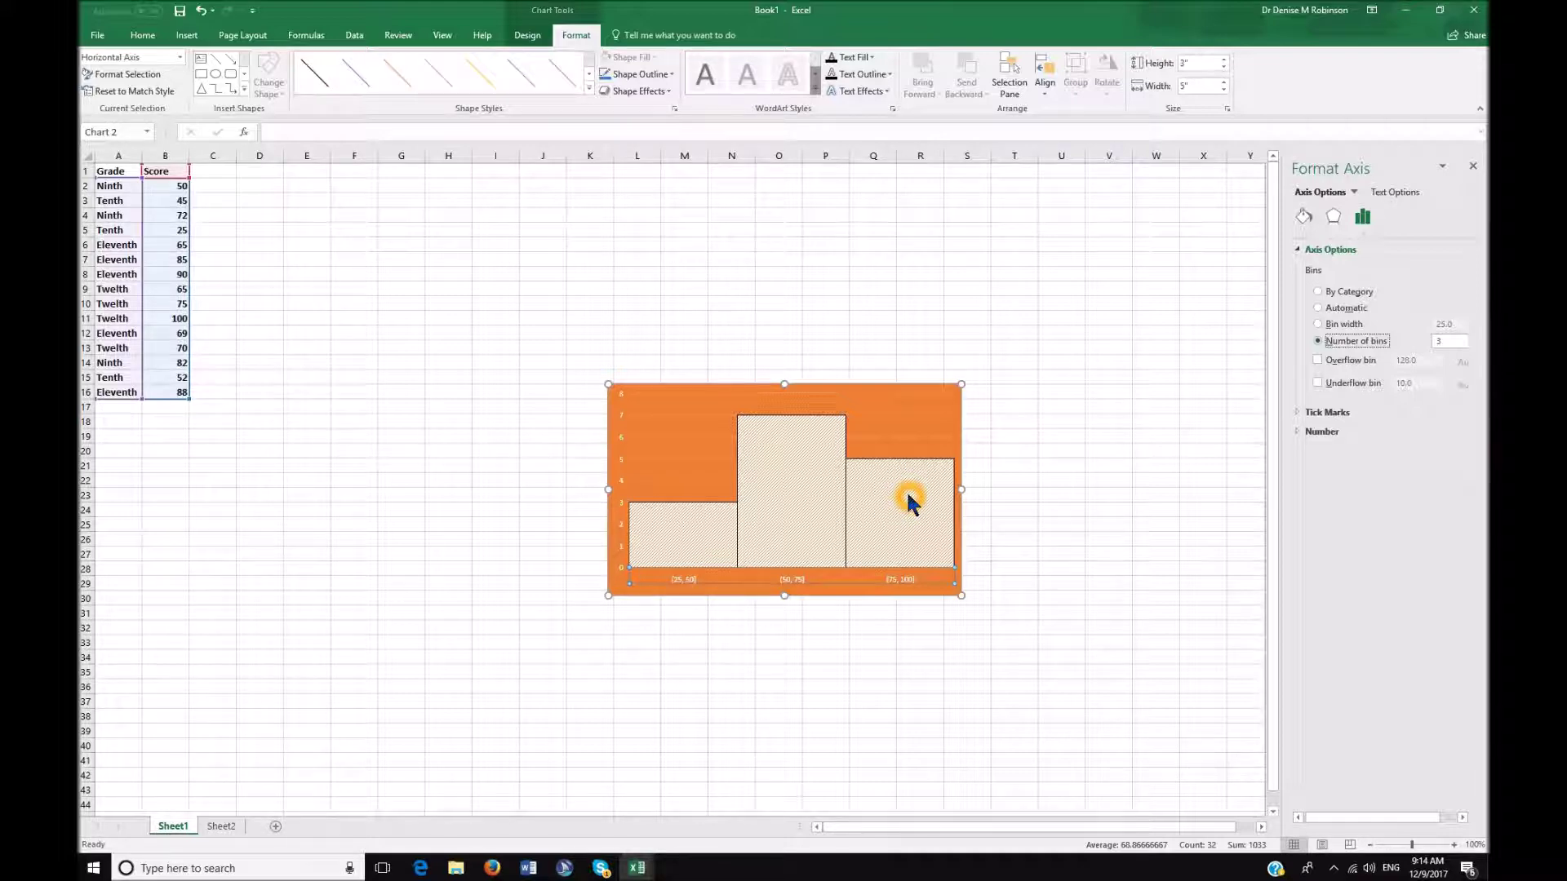
key("Tab")
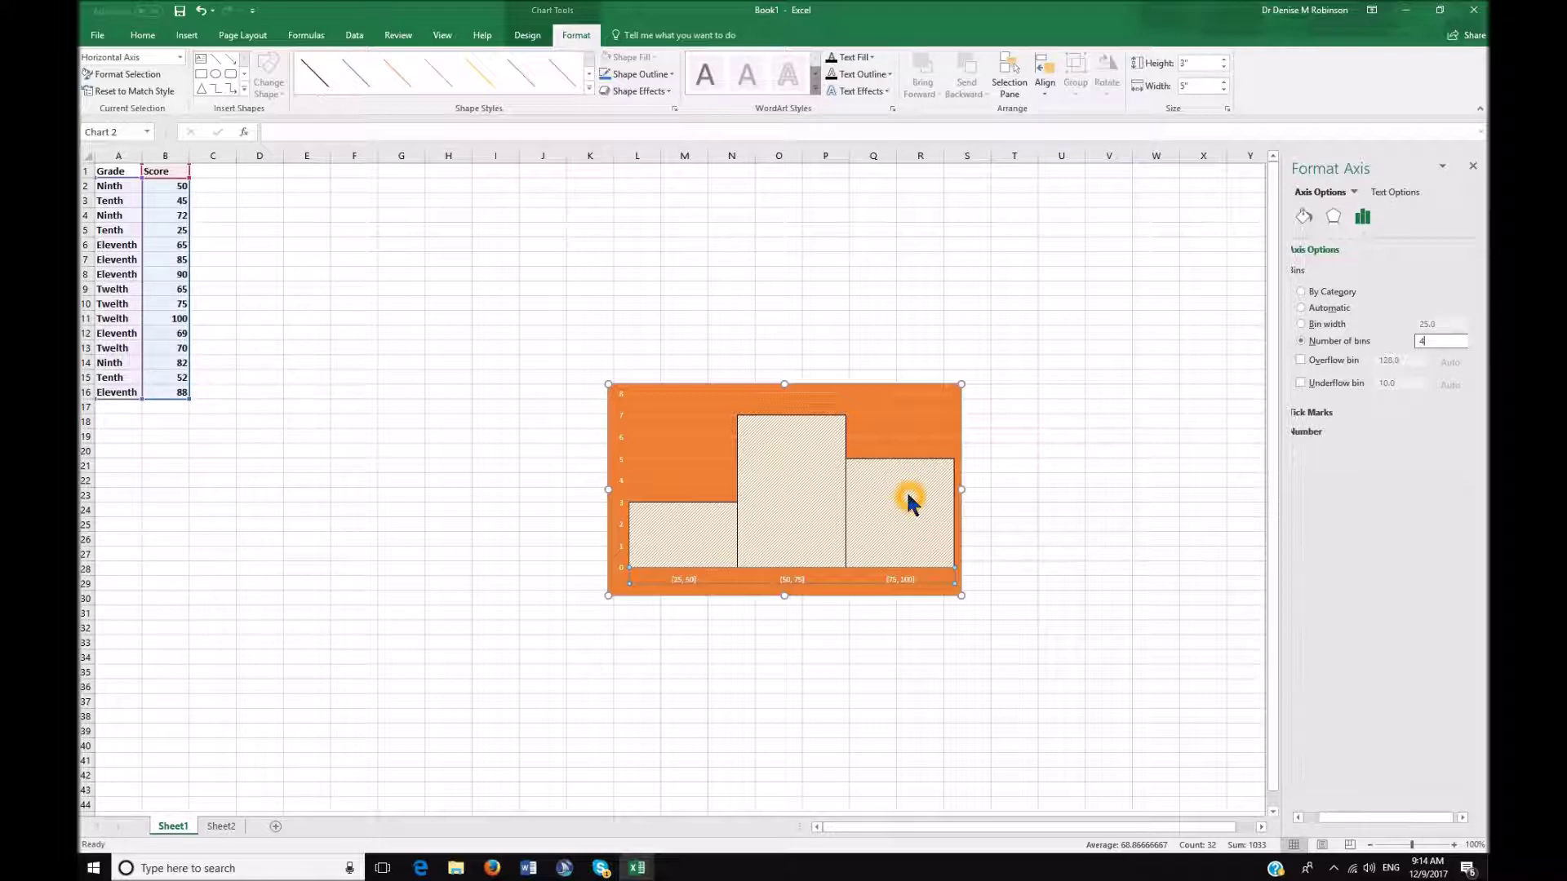
key("Return")
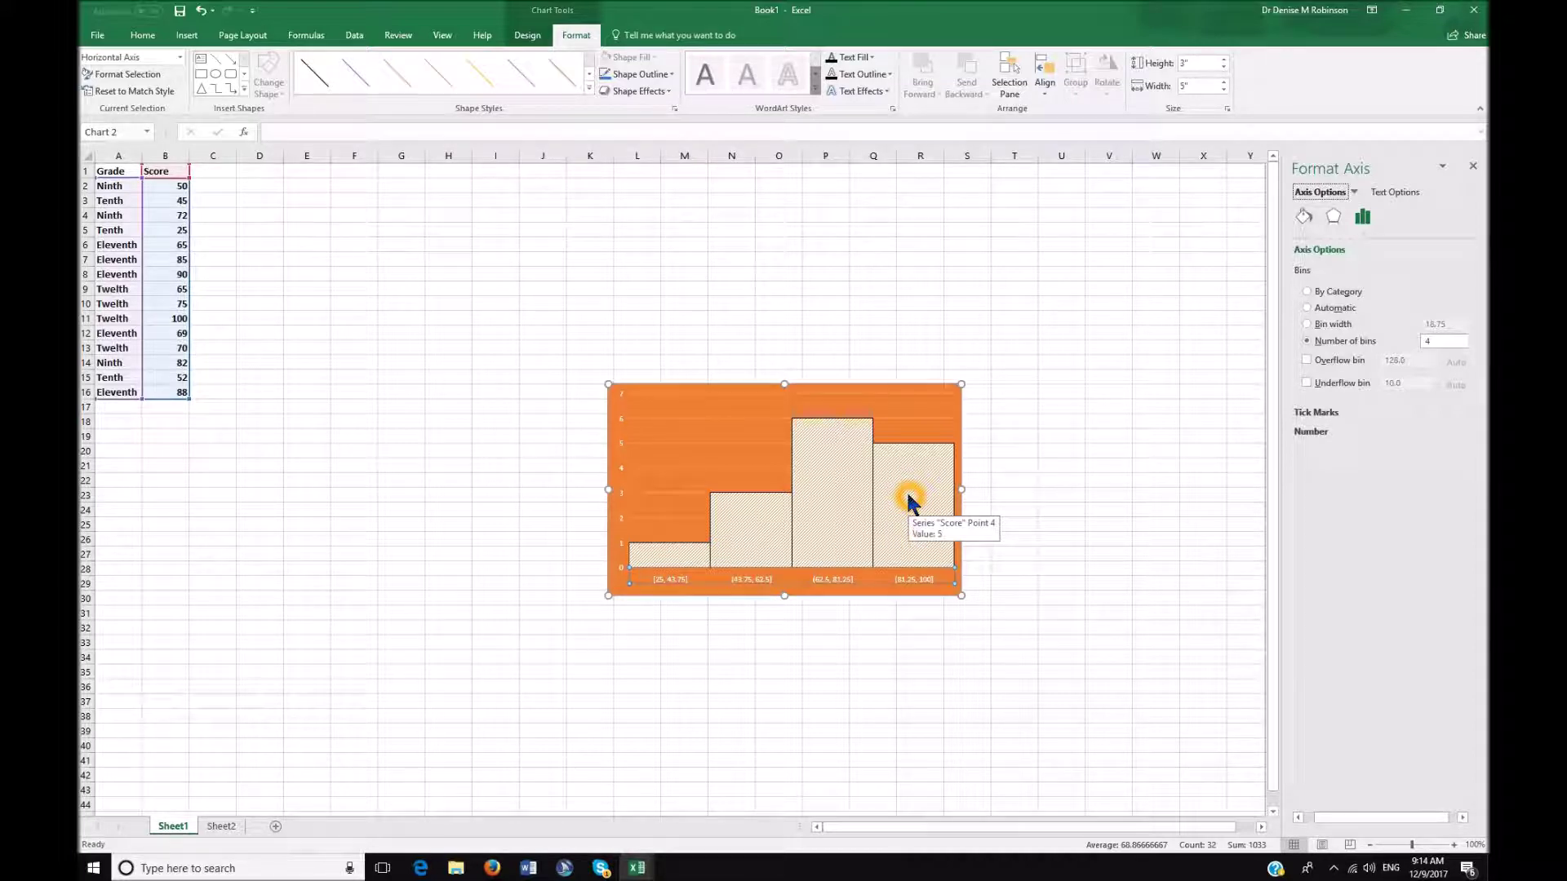
Try grouping the histogram's bars by bin width and by category
key("Tab")
key("Tab")
key("Tab")
key("Tab")
key("Up")
key("shift+Tab")
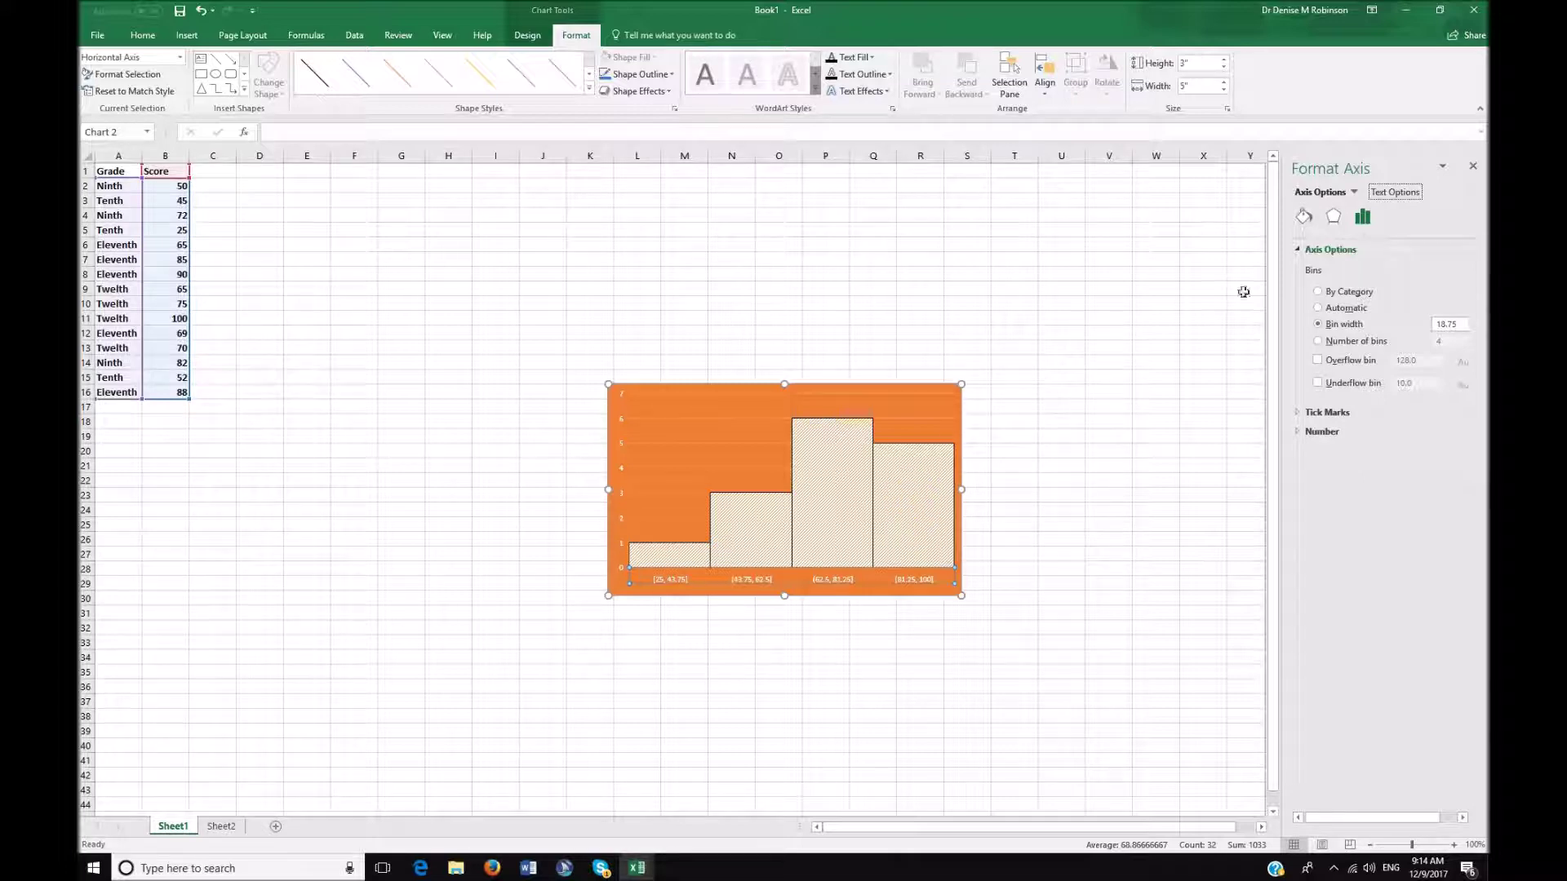
left_click(1317, 293)
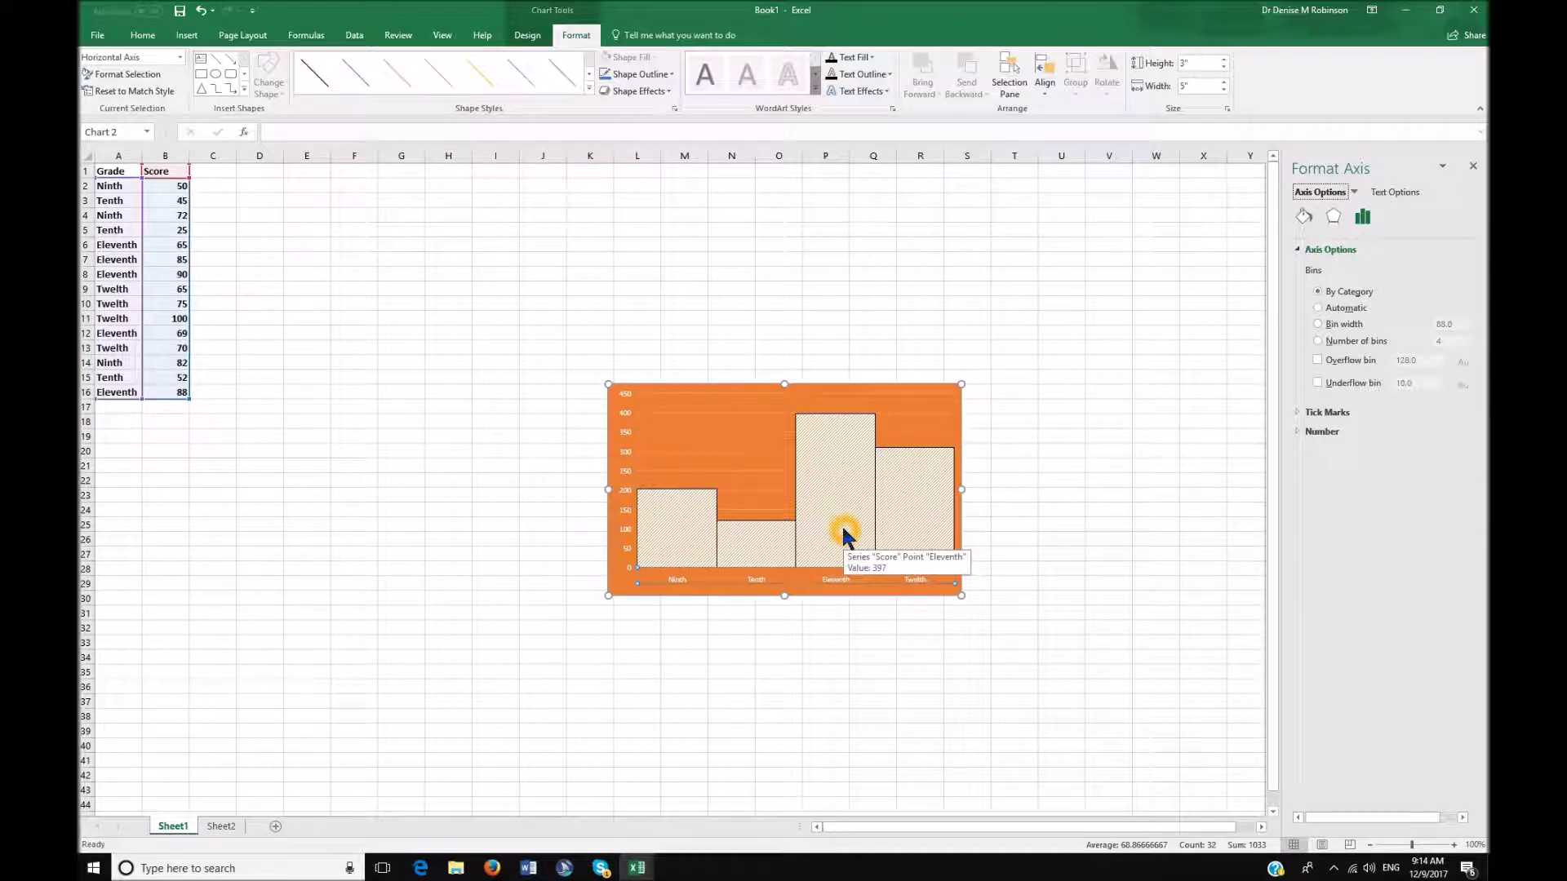
Set the horizontal axis binning to Number of bins with a value of 6
left_click(1318, 342)
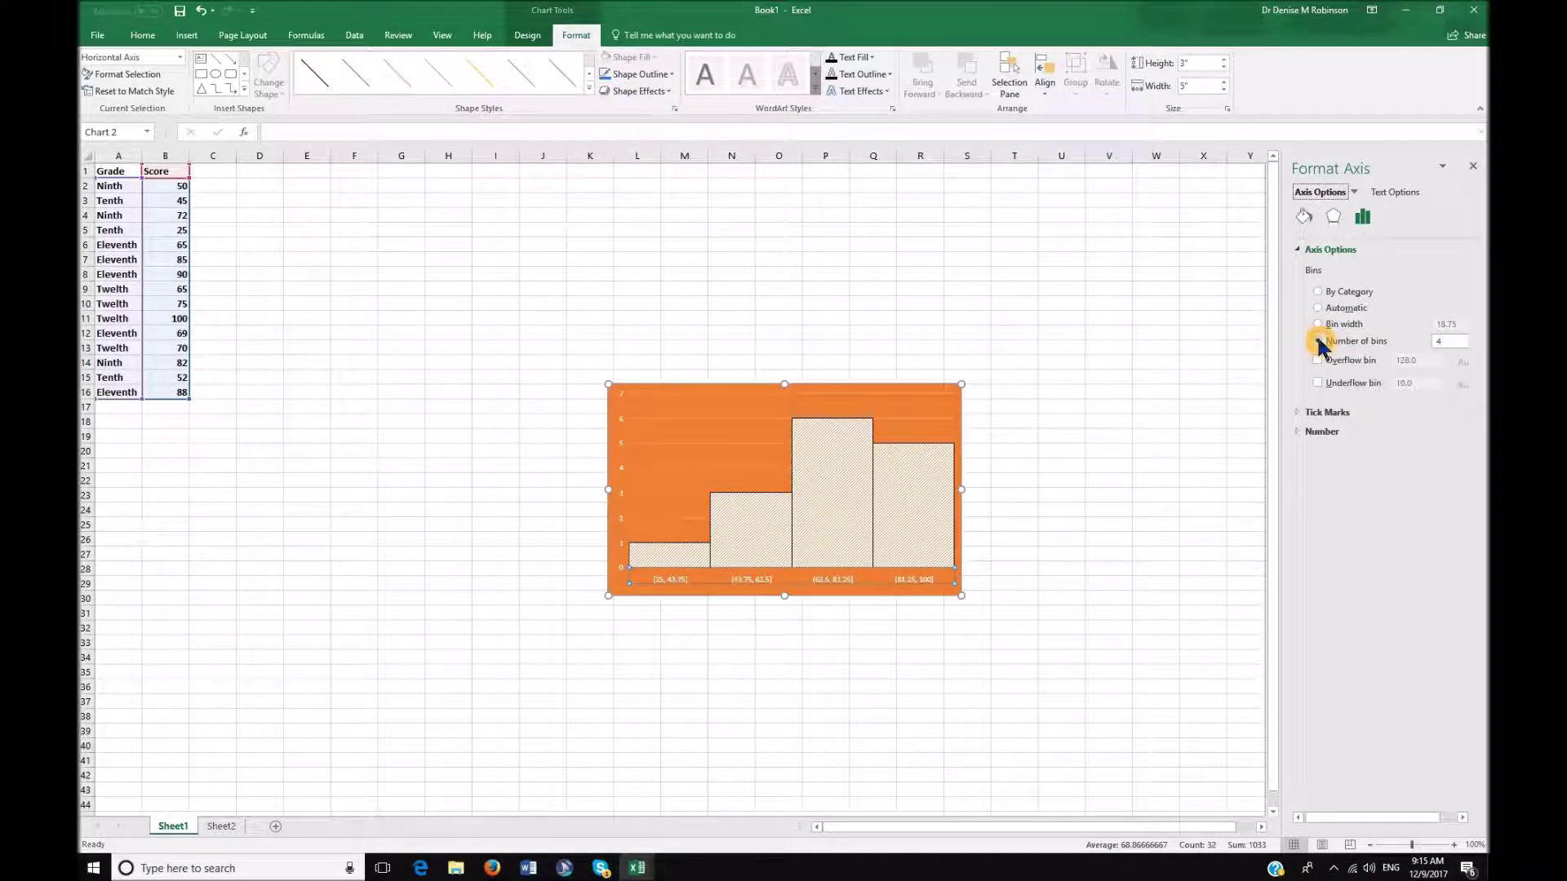
double_click(1437, 341)
type("6")
key("Return")
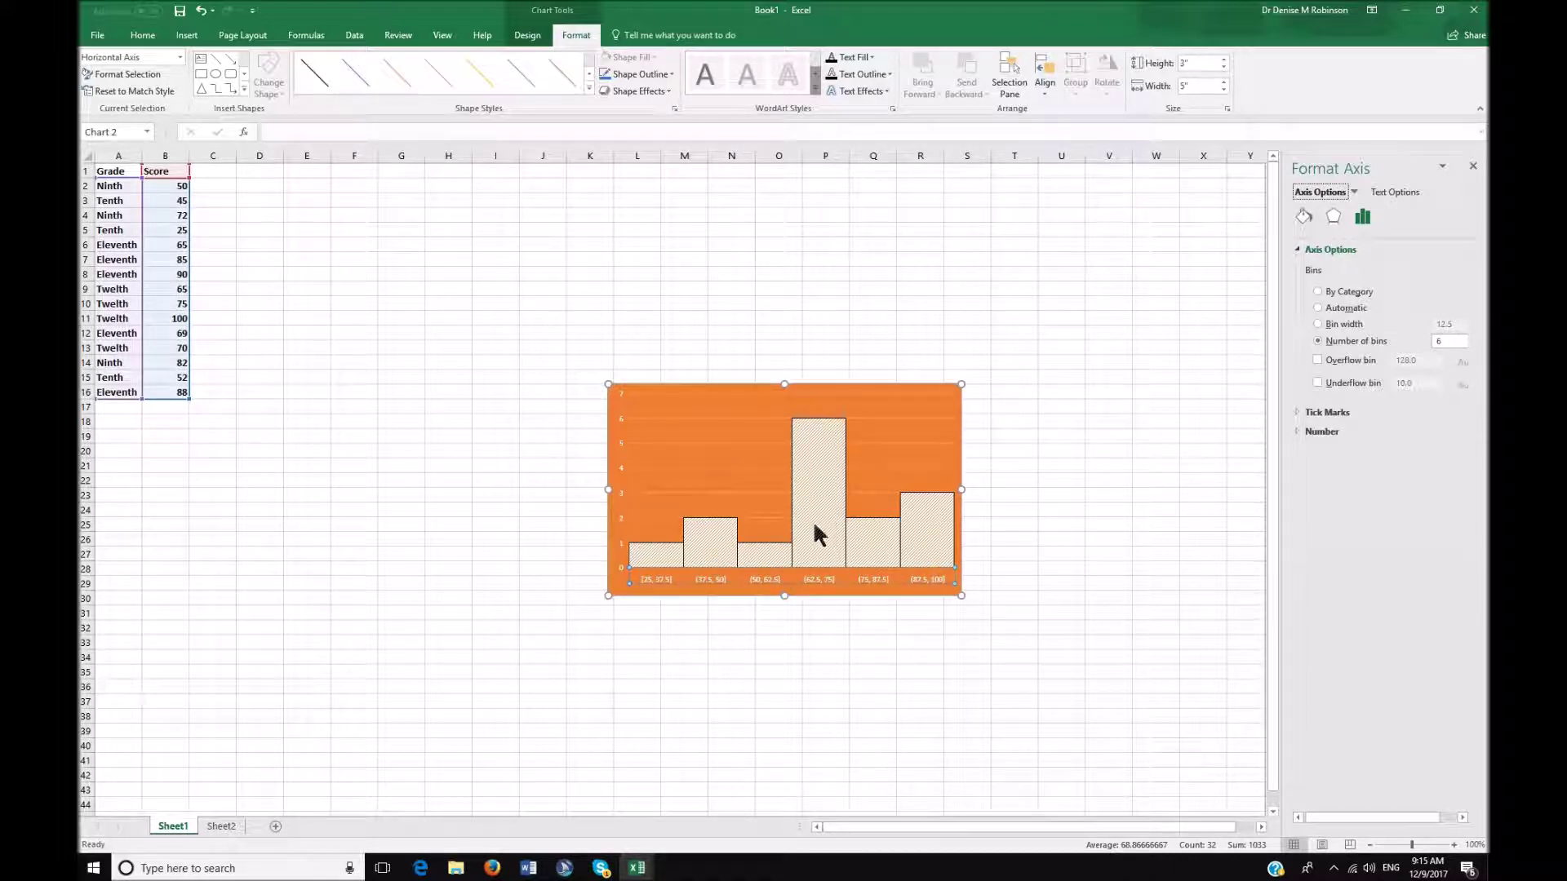
mouse_move(825, 494)
Sort the grade and score data A to Z by the Grade column
left_click(155, 326)
left_click(206, 199)
left_click(114, 172)
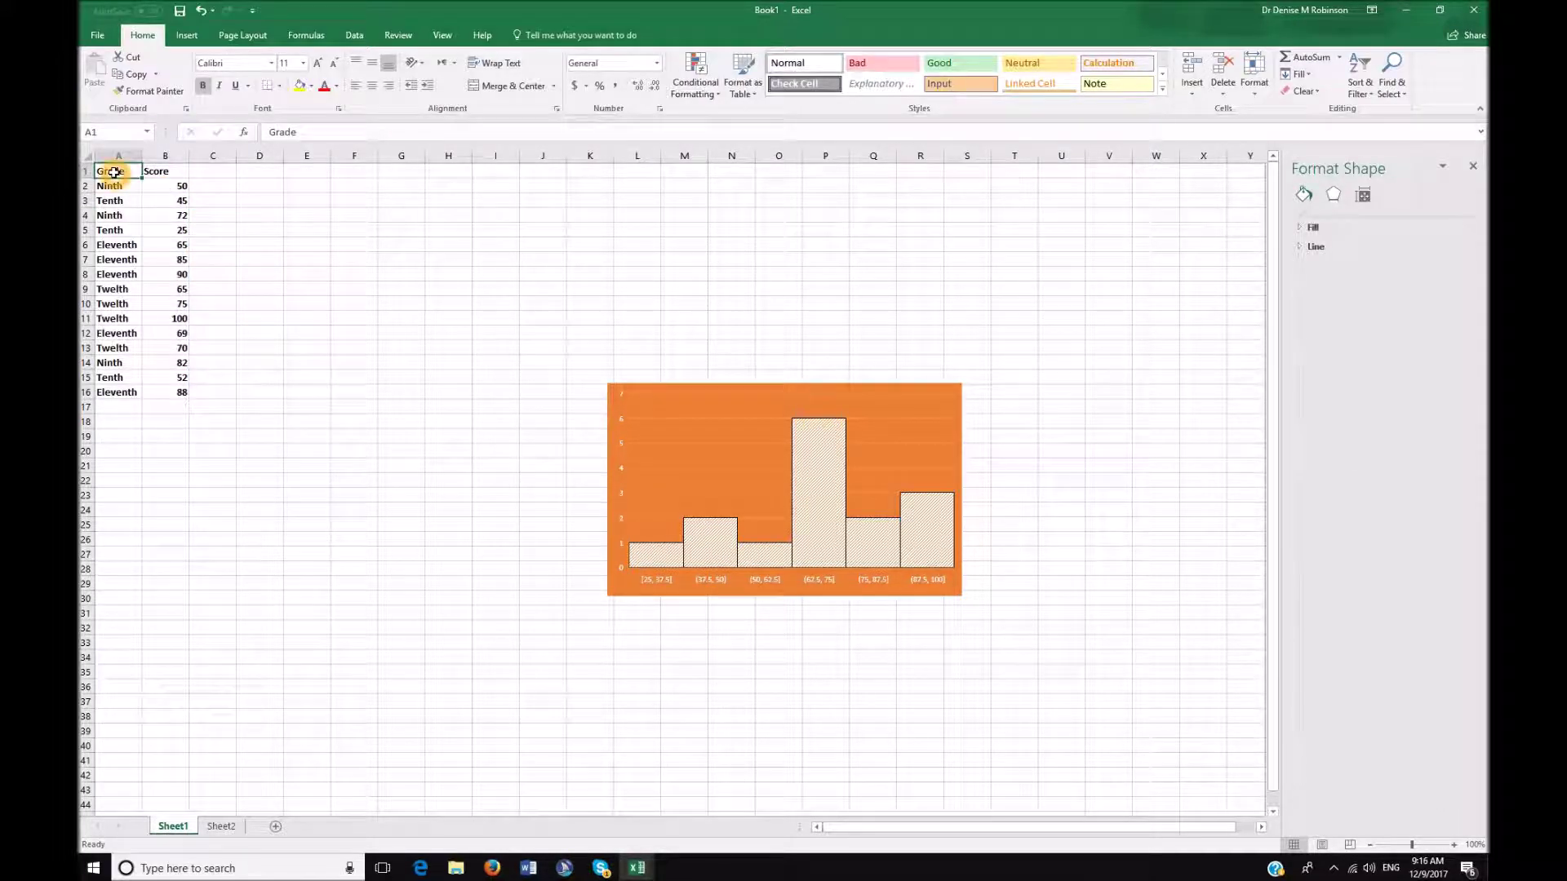
key("ctrl+a")
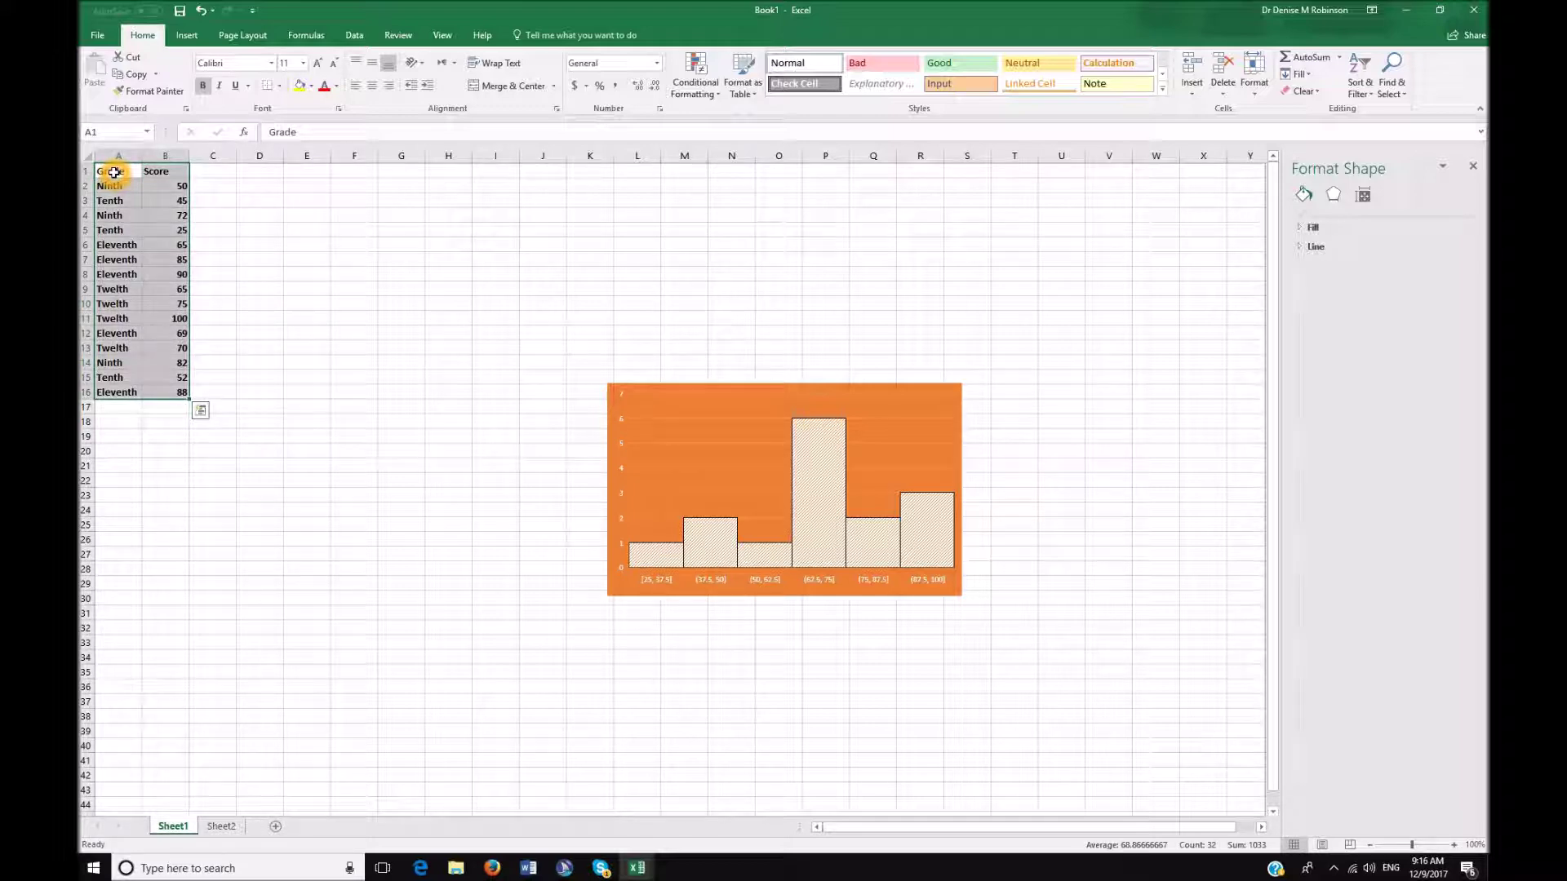
right_click(113, 172)
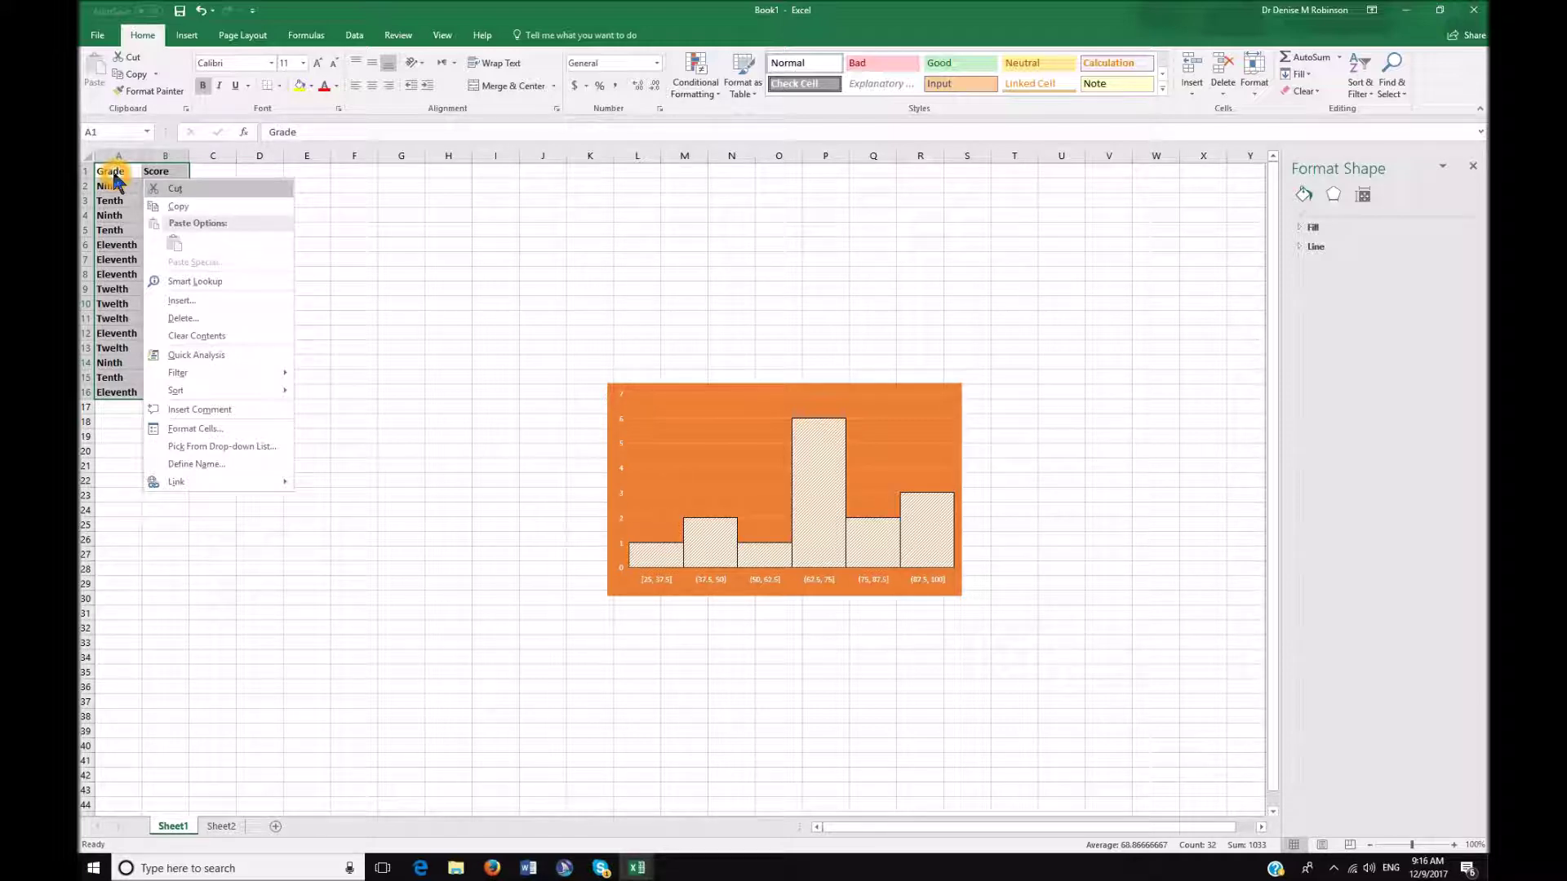
key("Down")
key("Down")
key("Down")
key("Down")
key("Down")
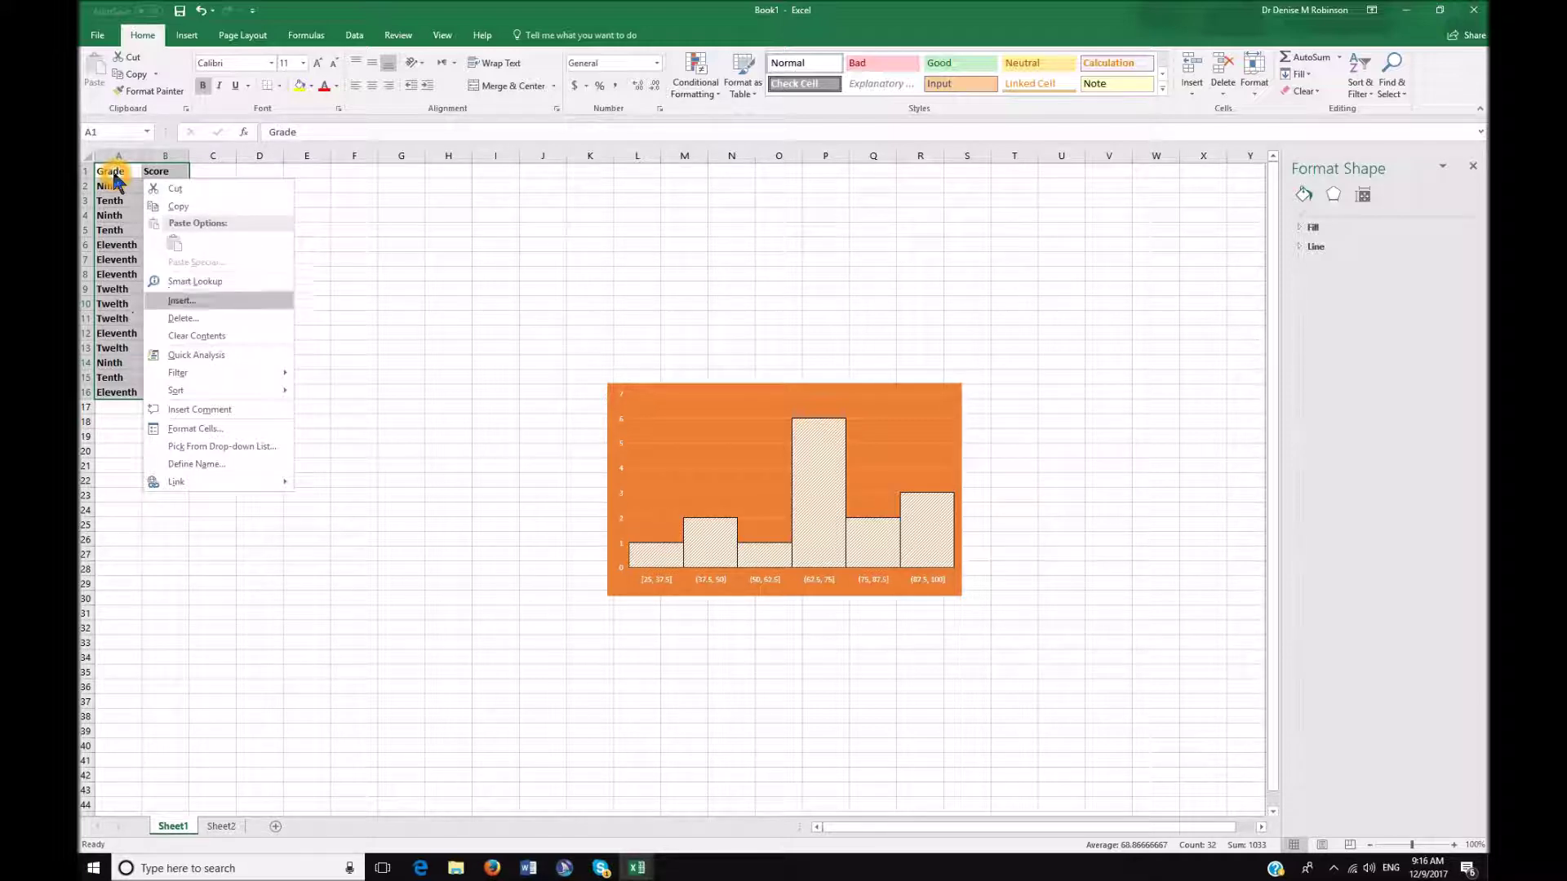
key("Down")
key("Down")
key("Down")
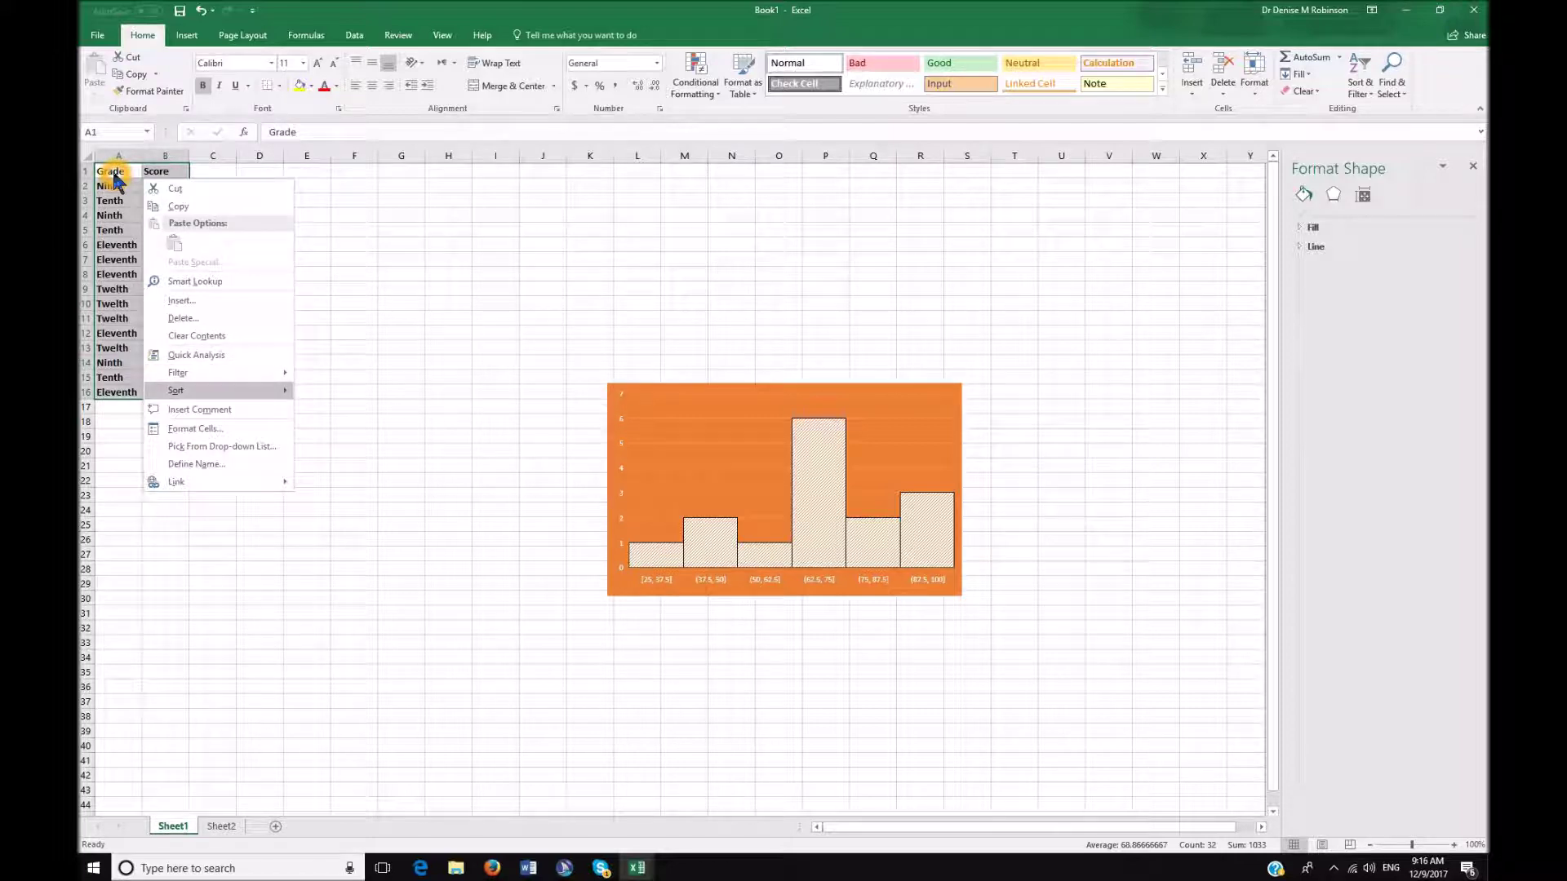
key("Right")
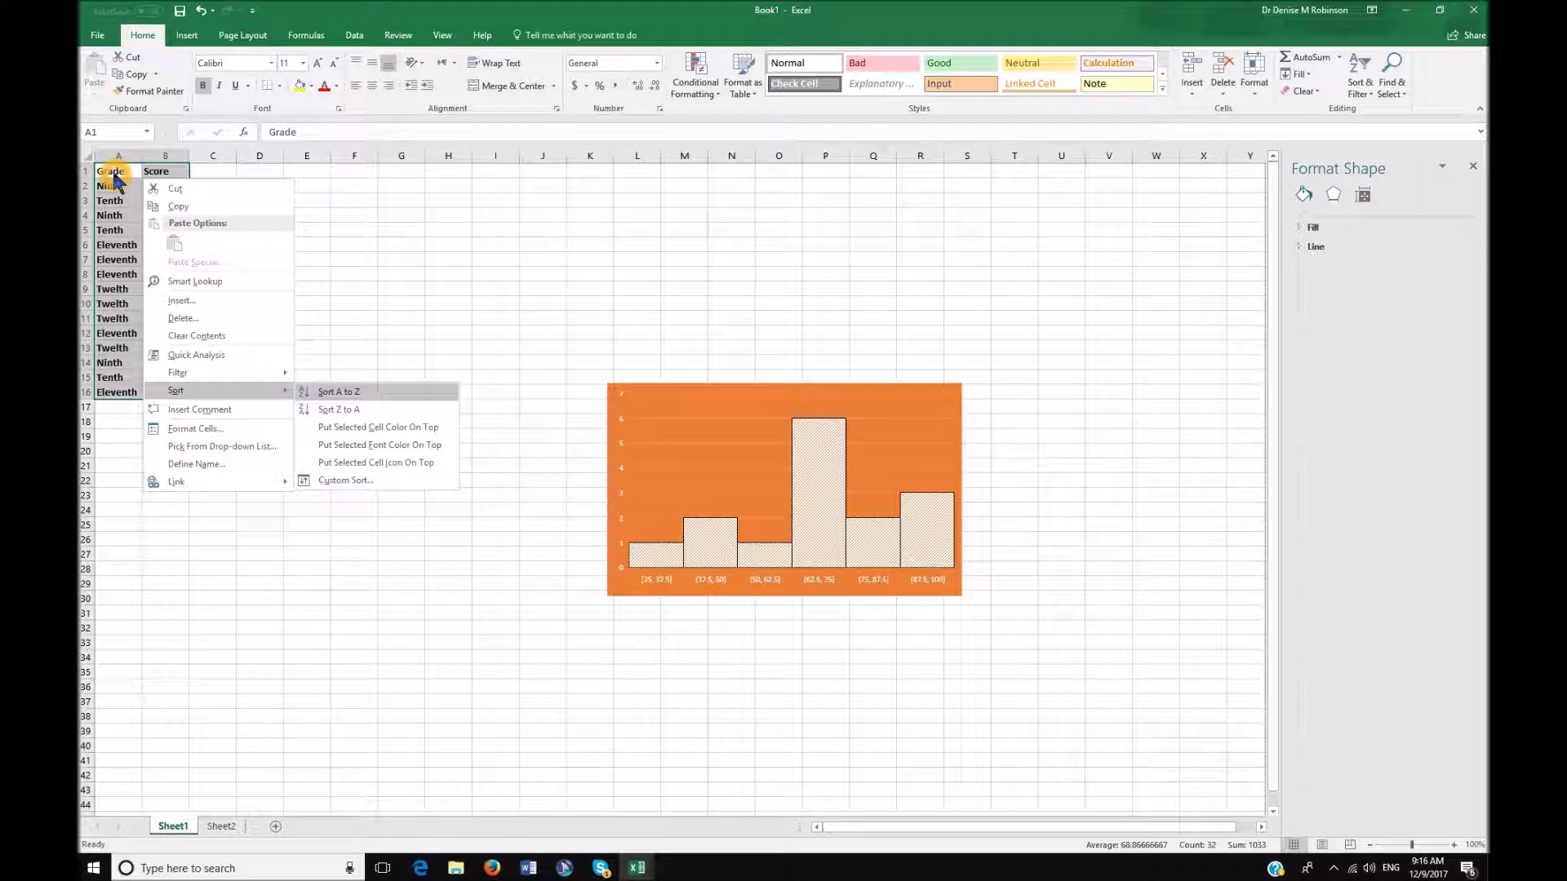
key("Return")
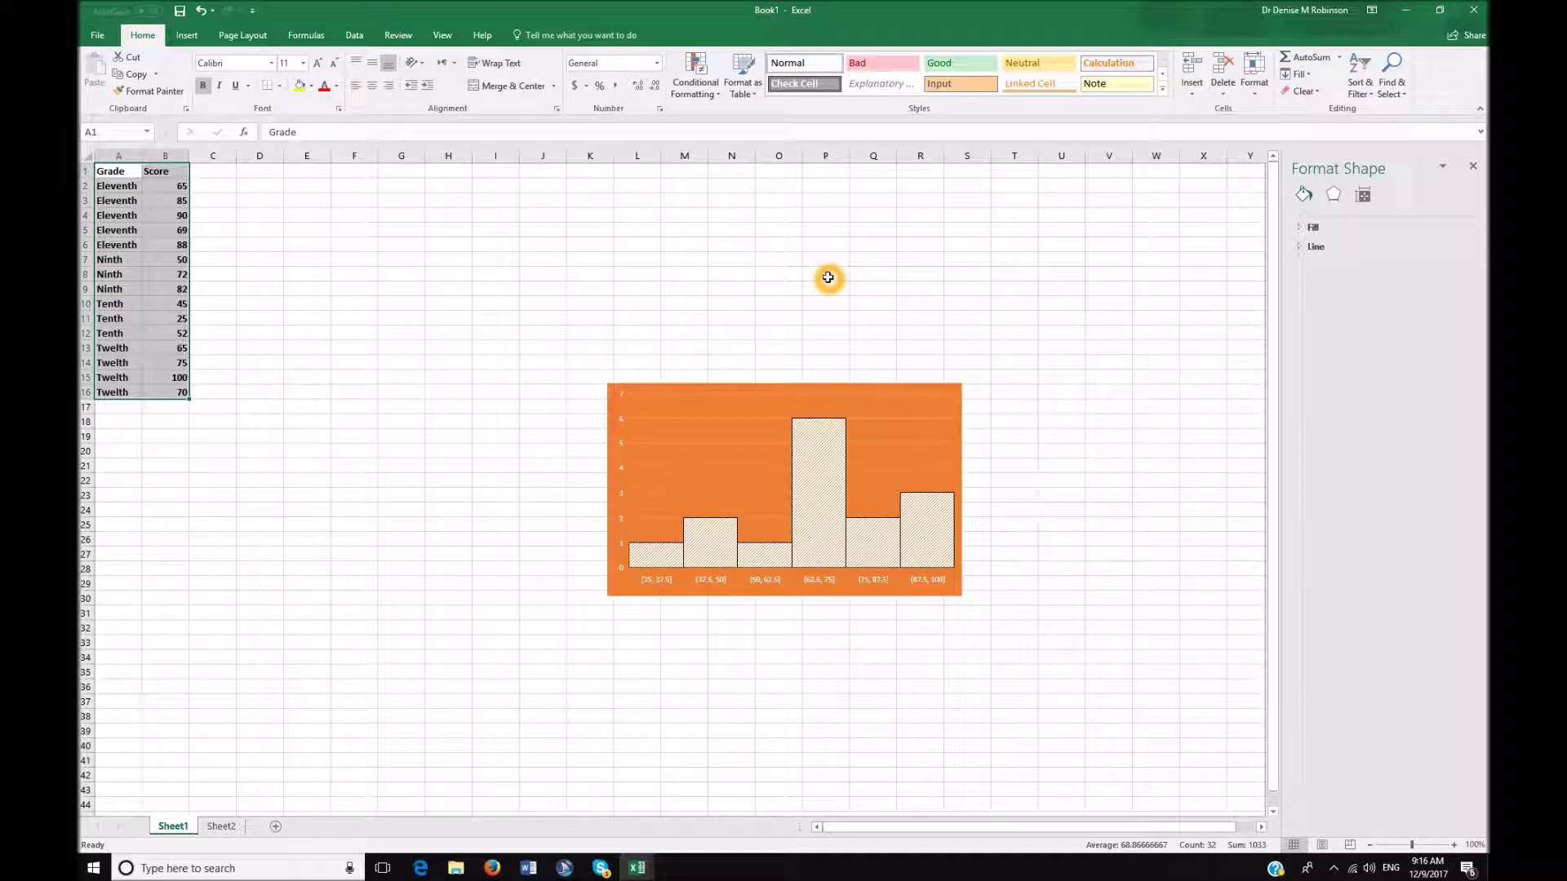
Select the histogram on the sheet by using Go To Special with the Objects option
key("F5")
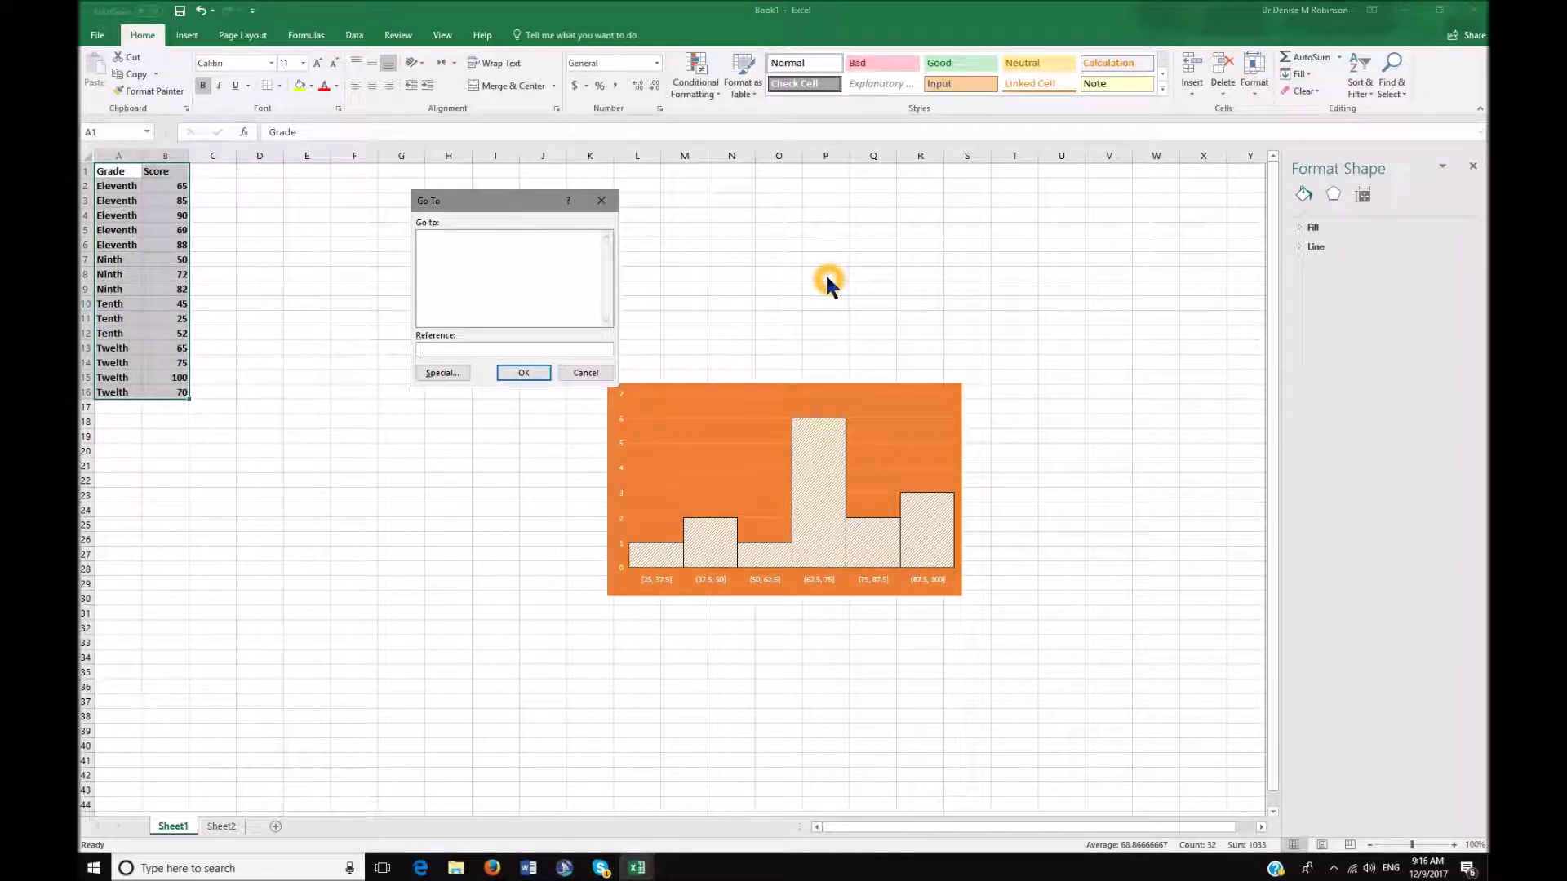
key("alt+s")
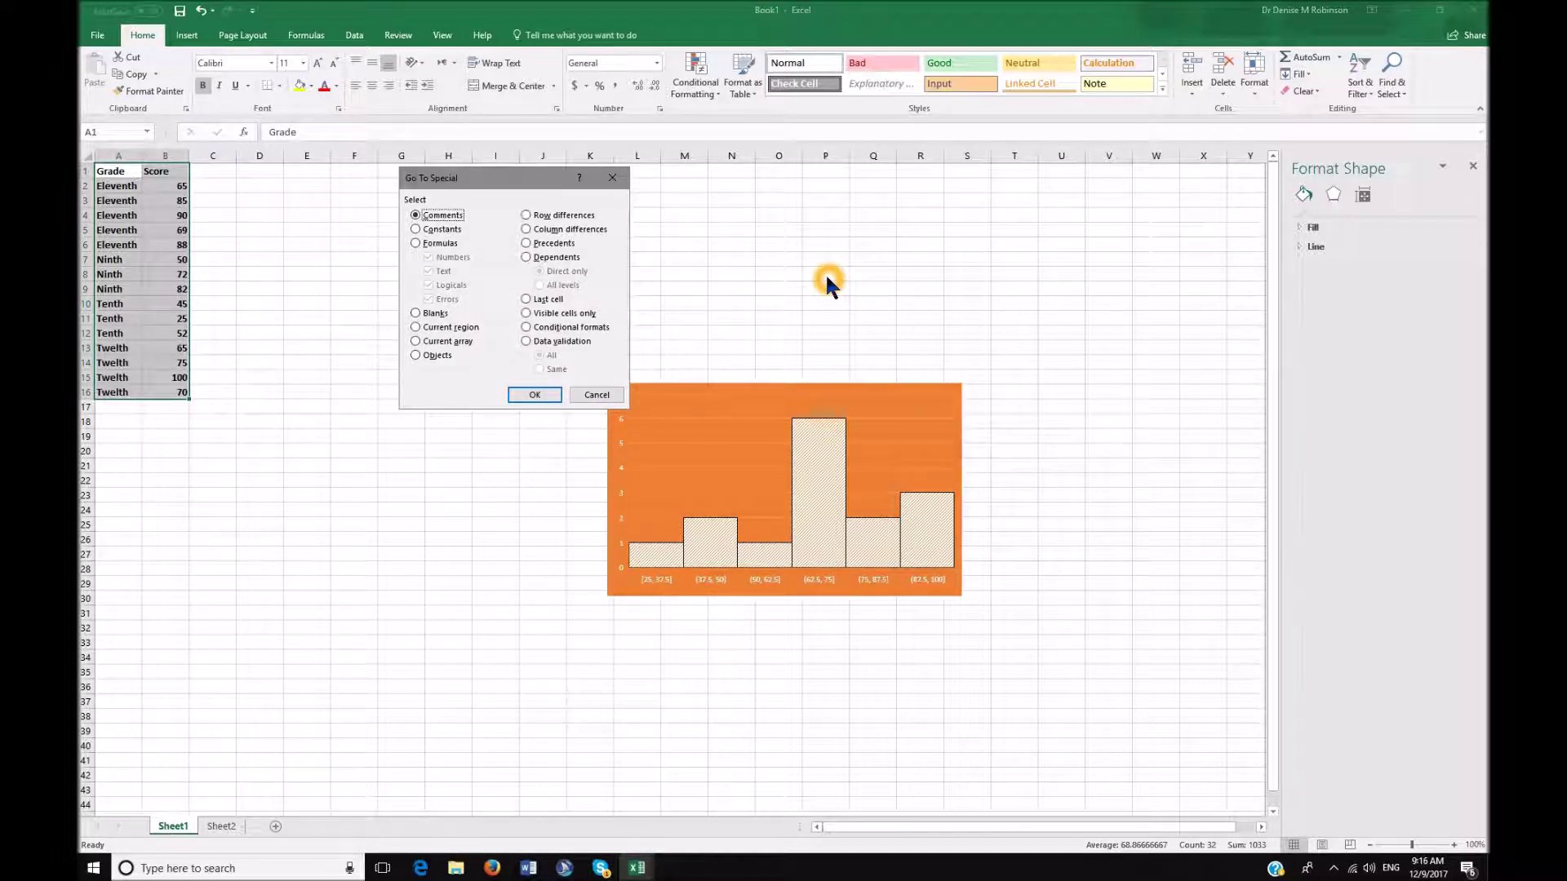
key("alt+b")
key("Return")
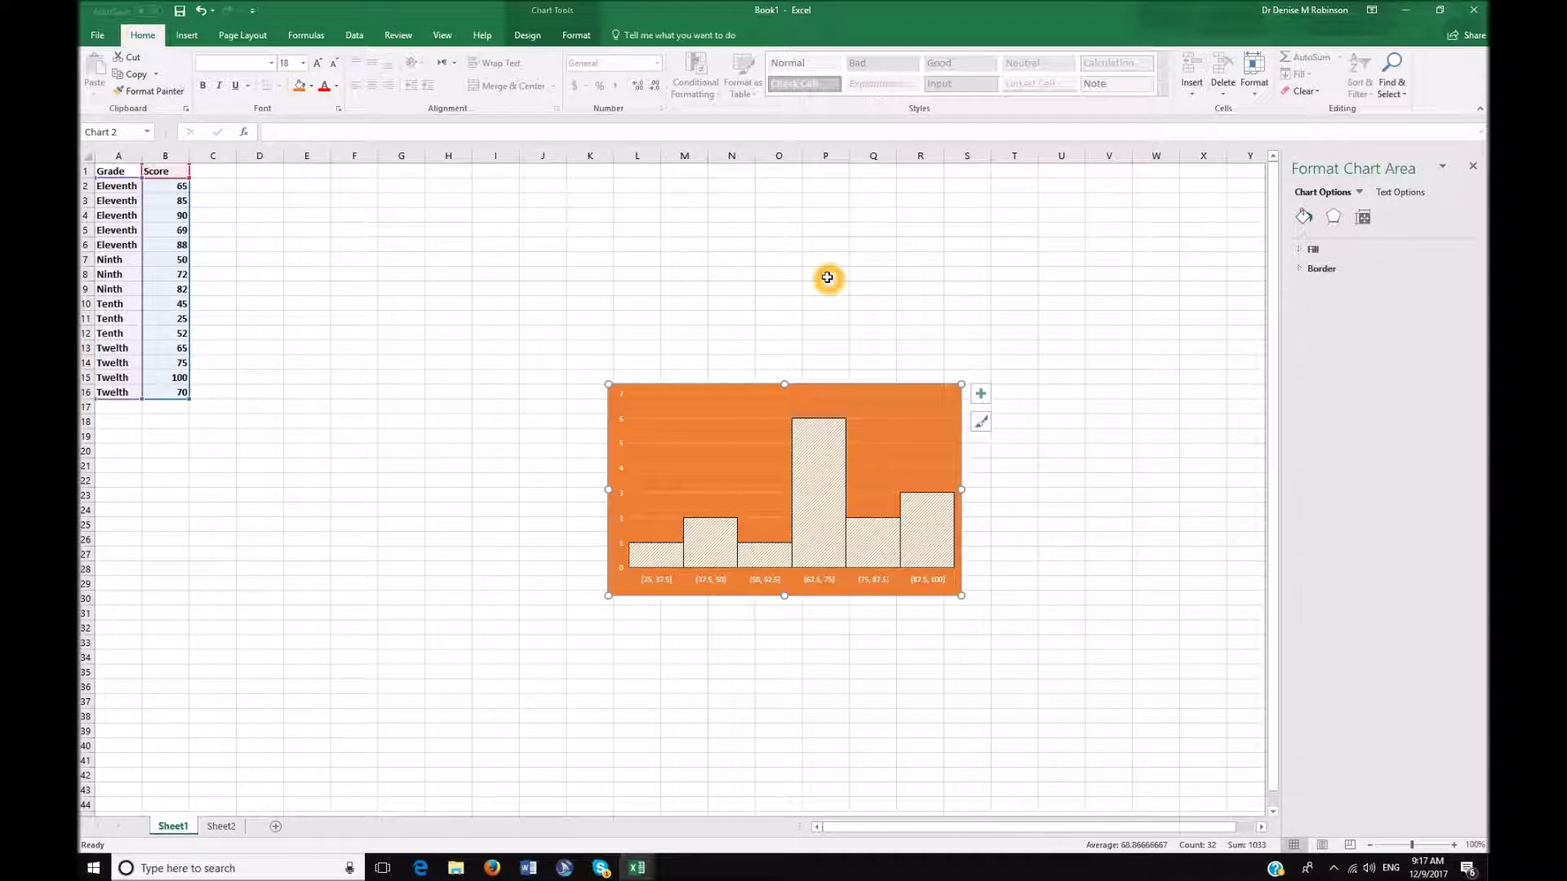
Set the histogram's horizontal axis bins to By Category
key("alt")
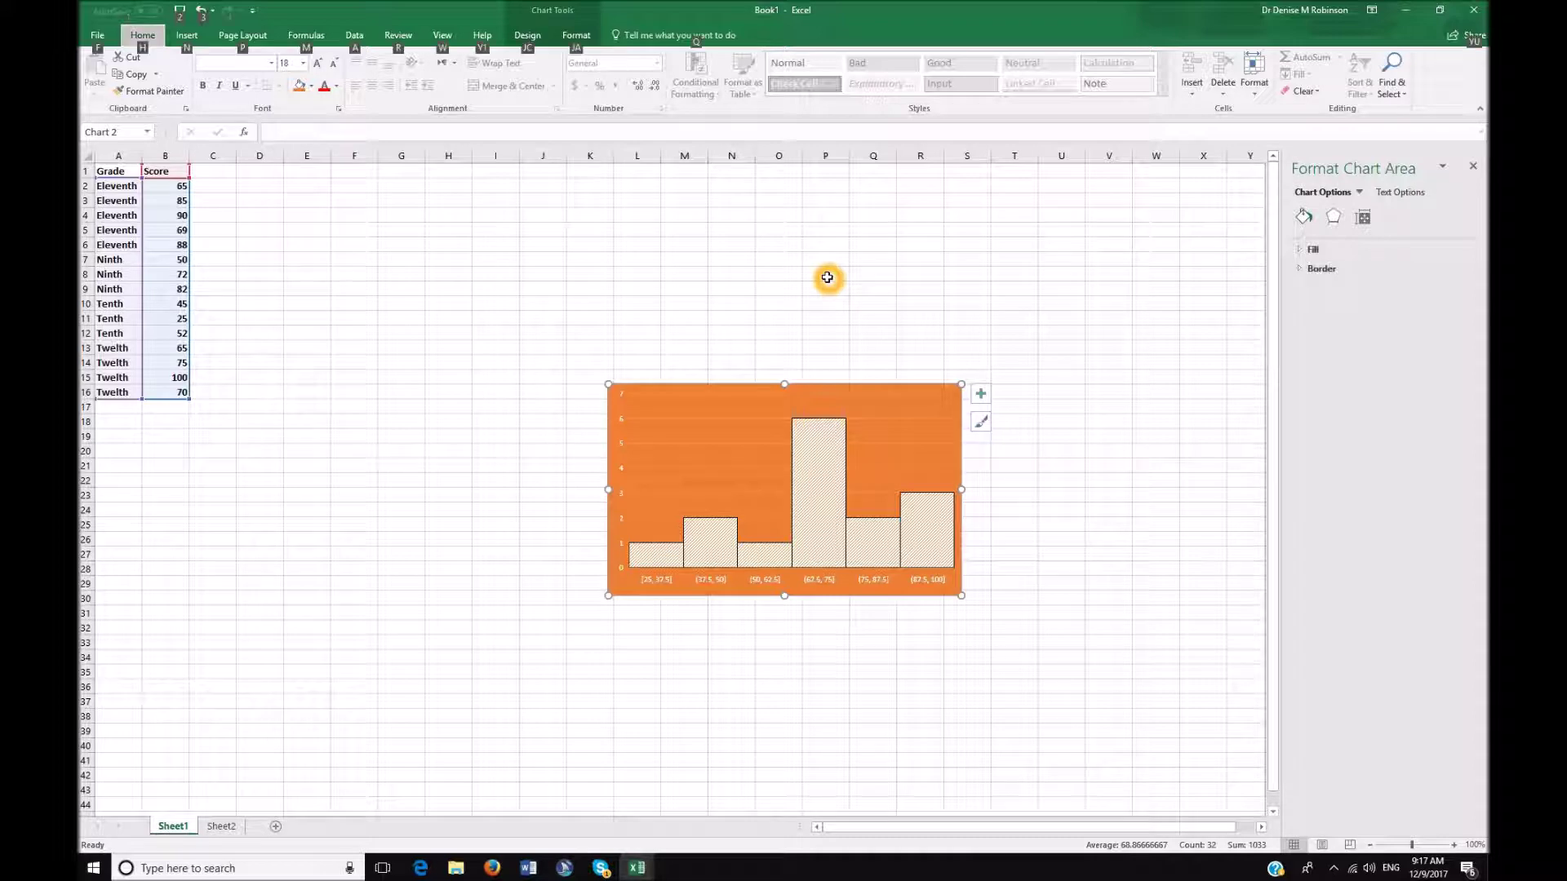
key("j")
key("a")
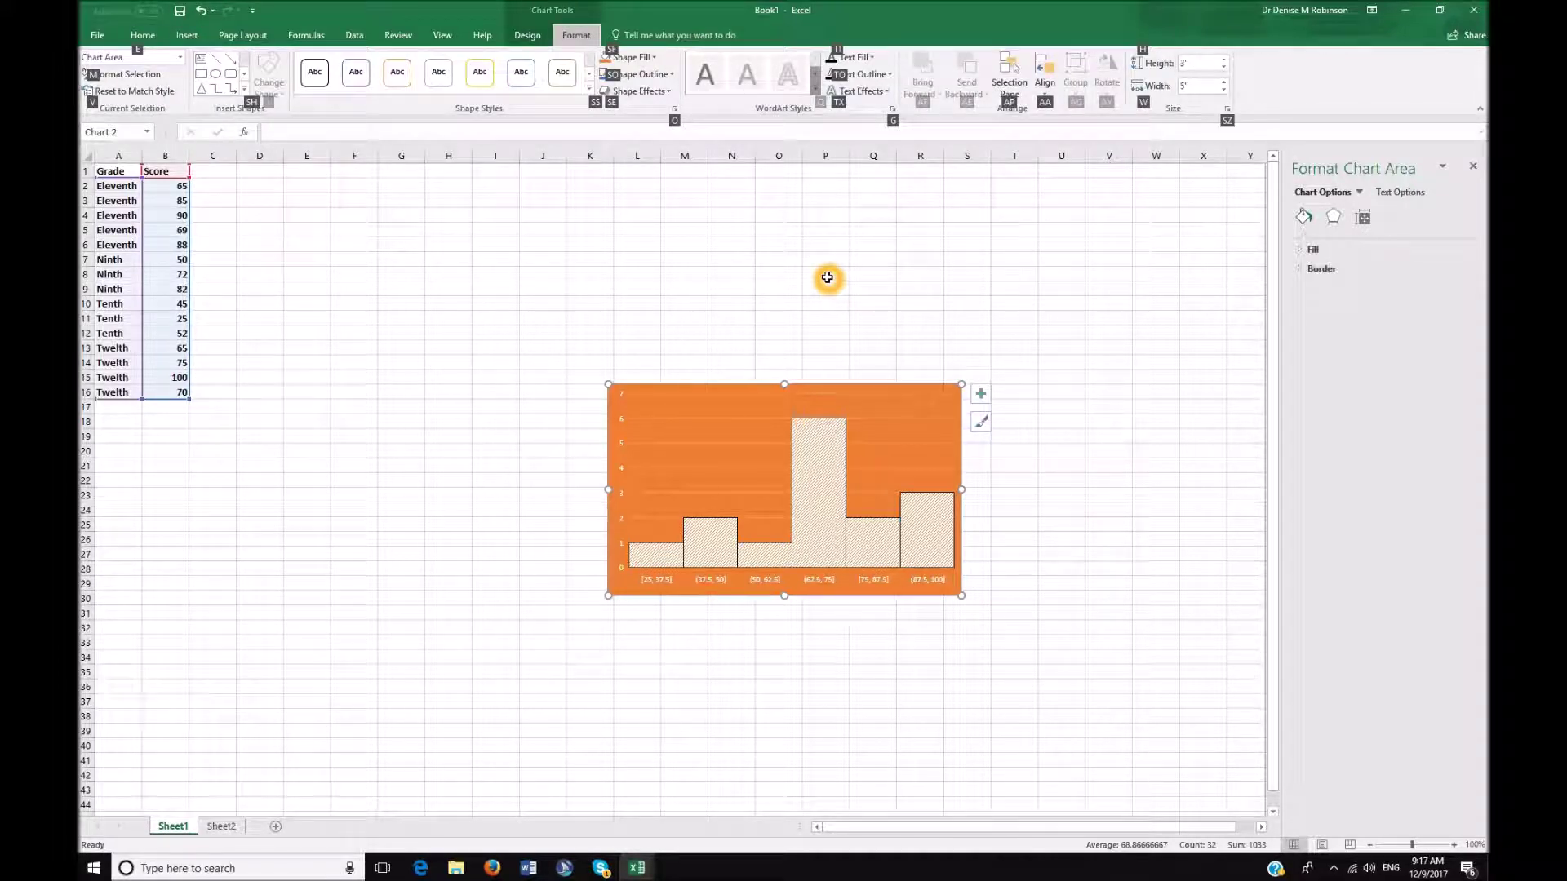
key("alt")
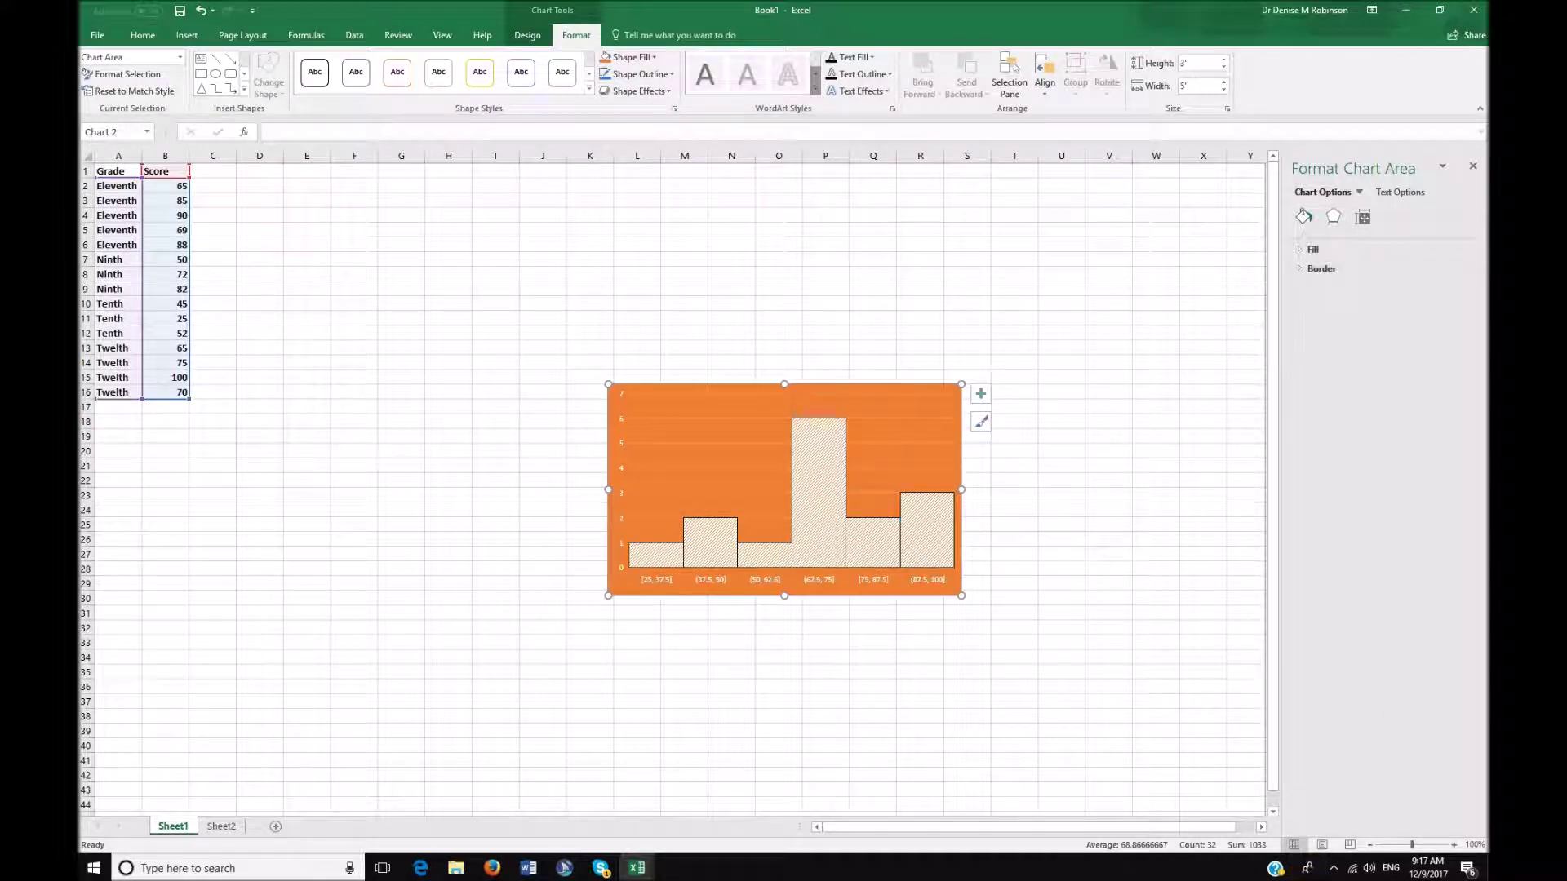
left_click(1359, 194)
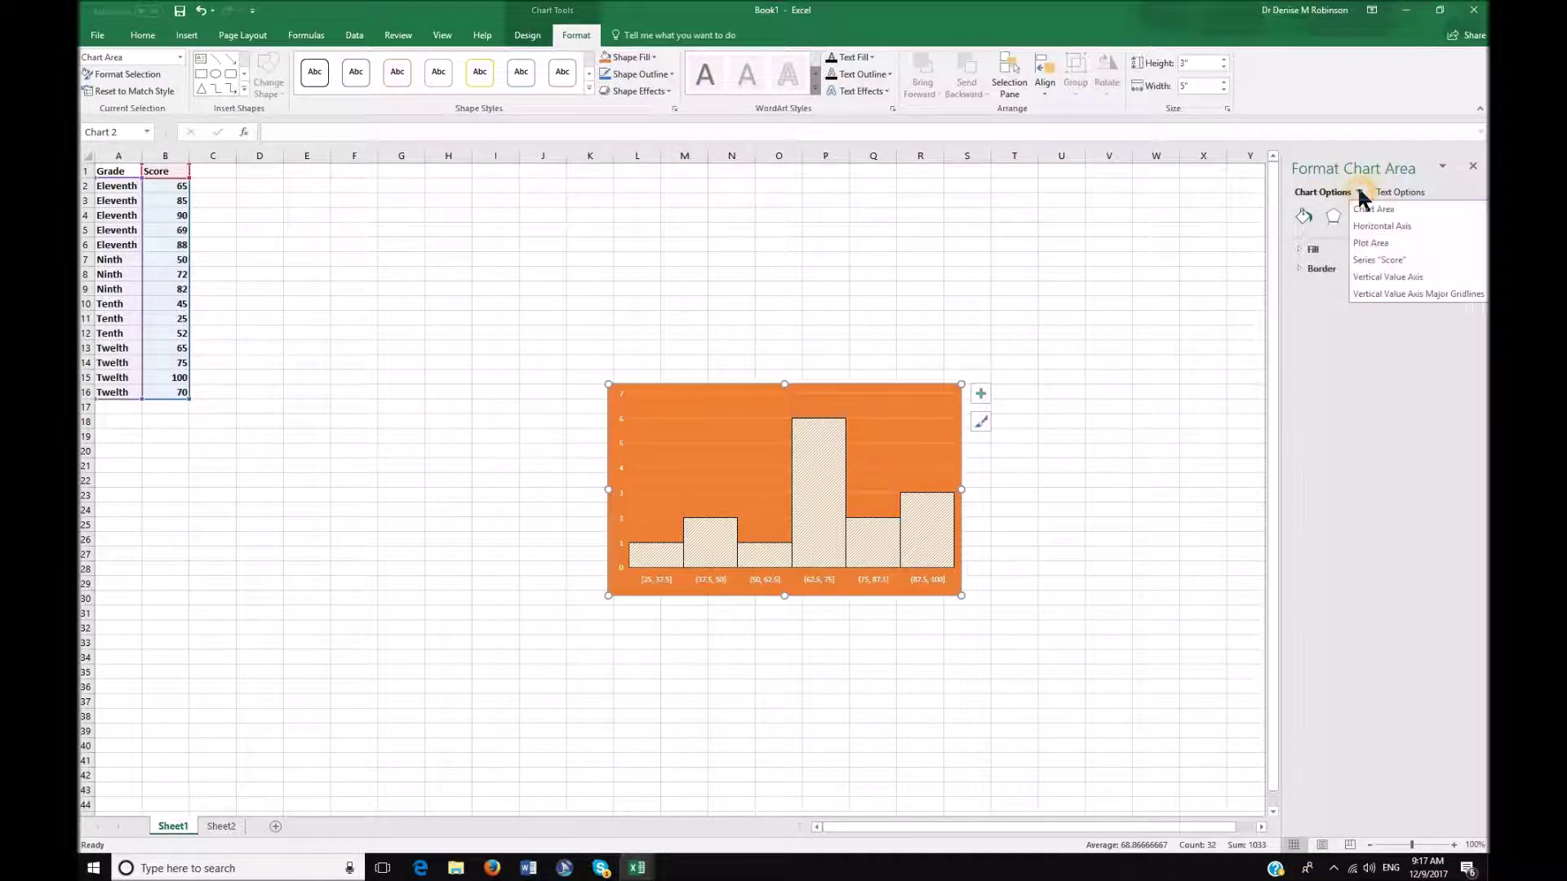
left_click(1368, 229)
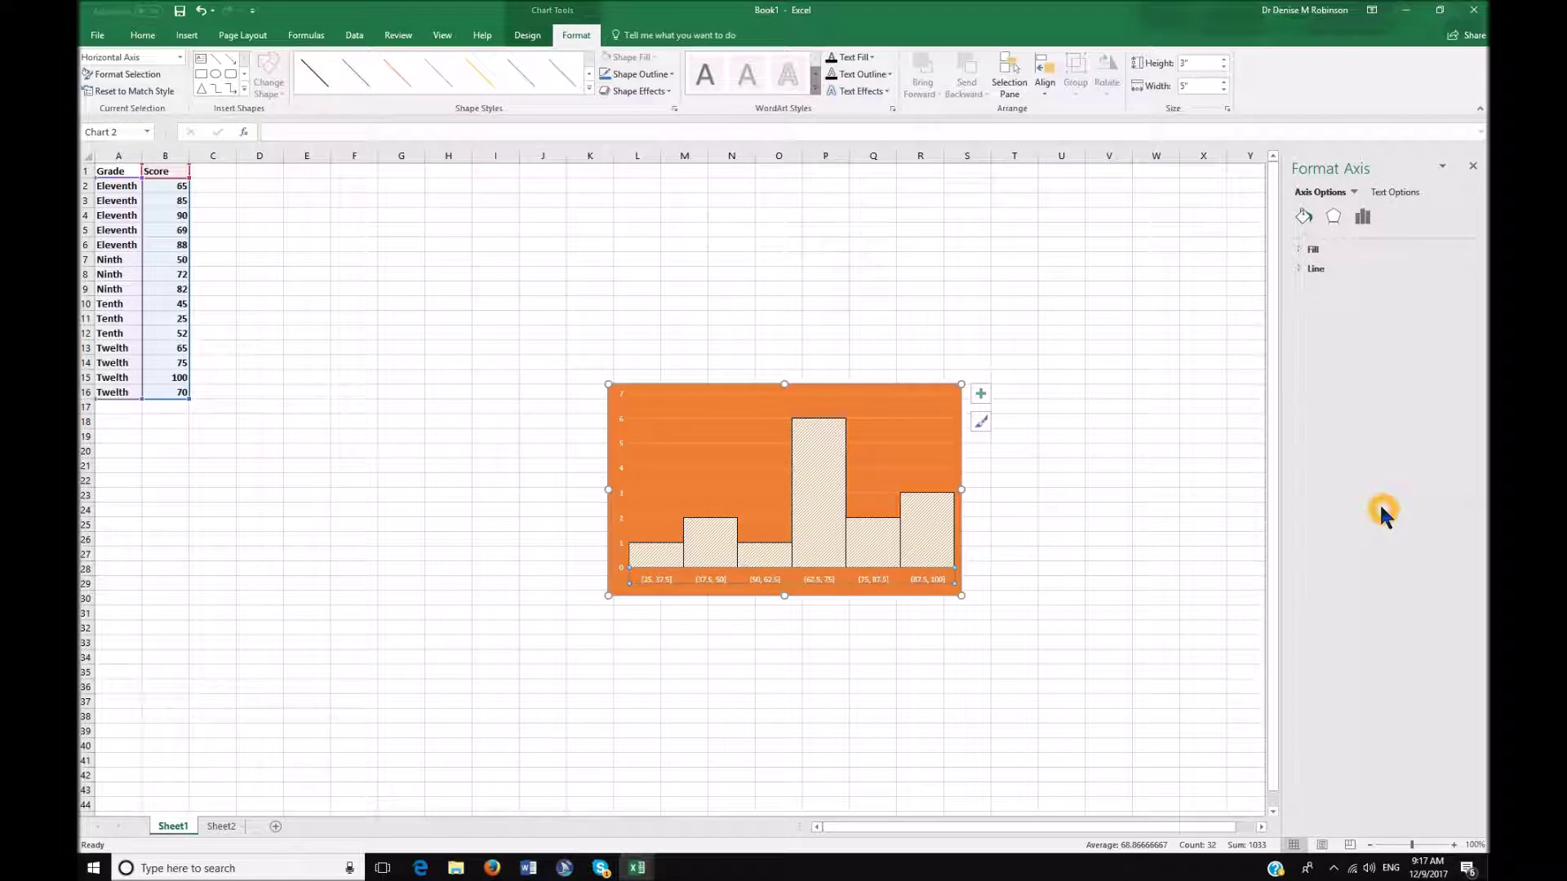
key("Down")
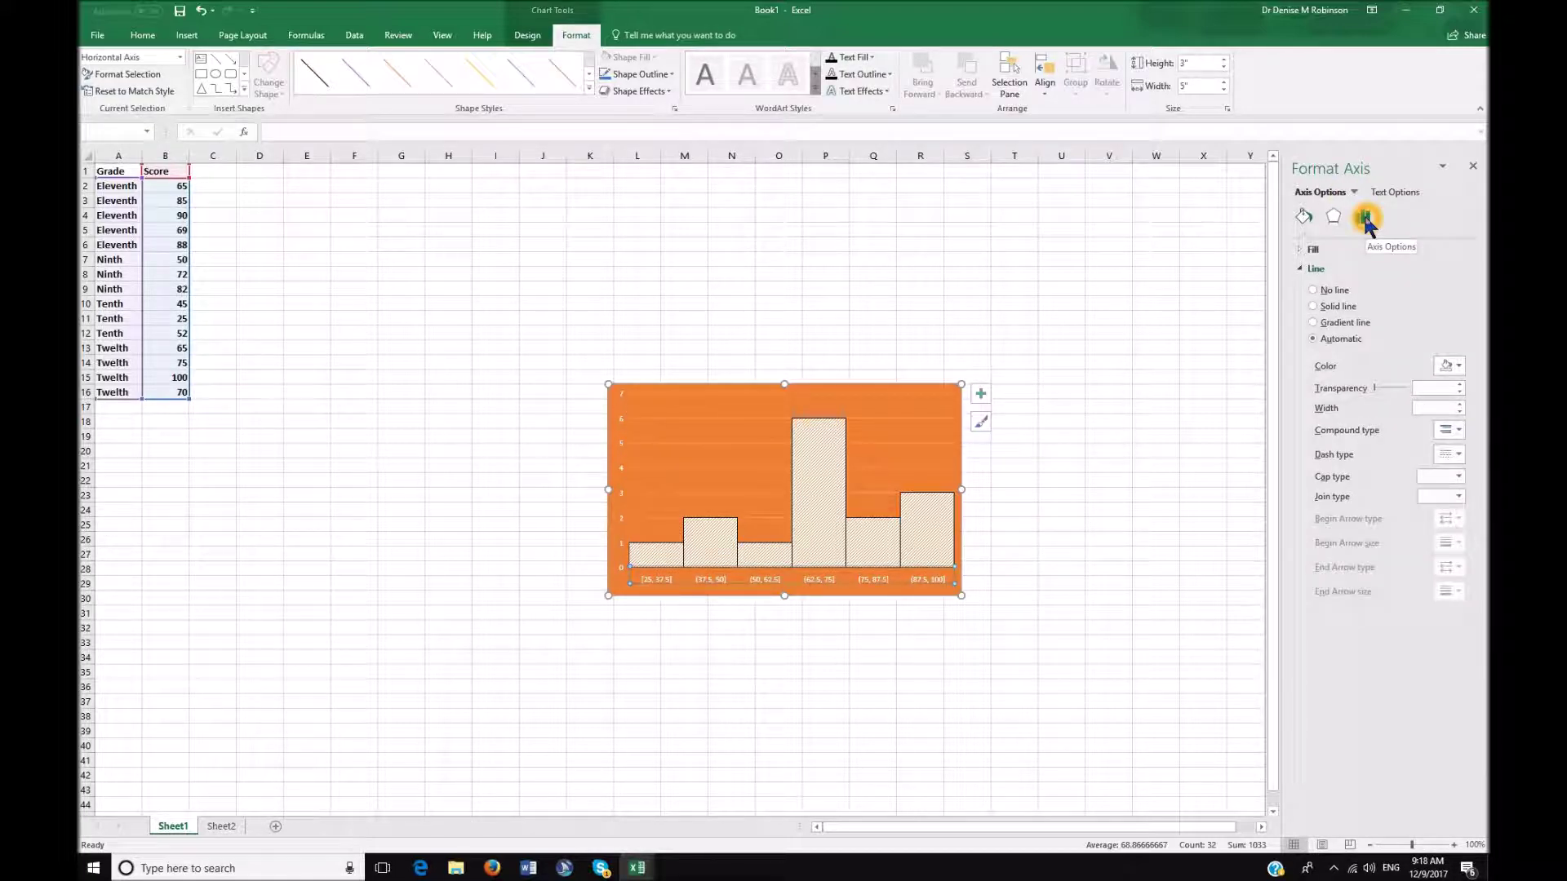
left_click(1363, 219)
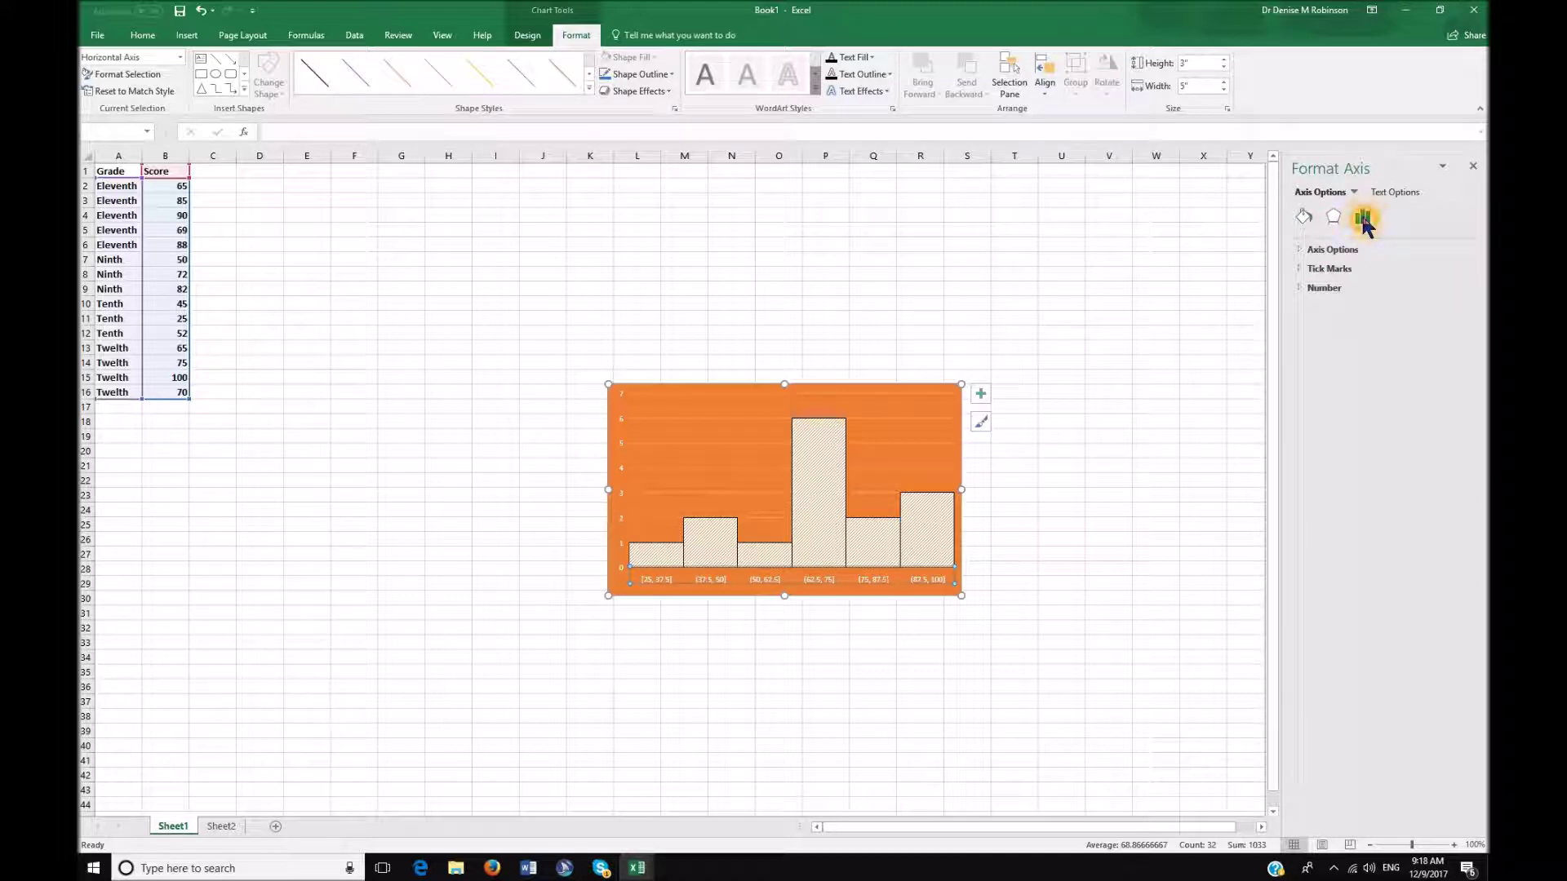
left_click(1303, 251)
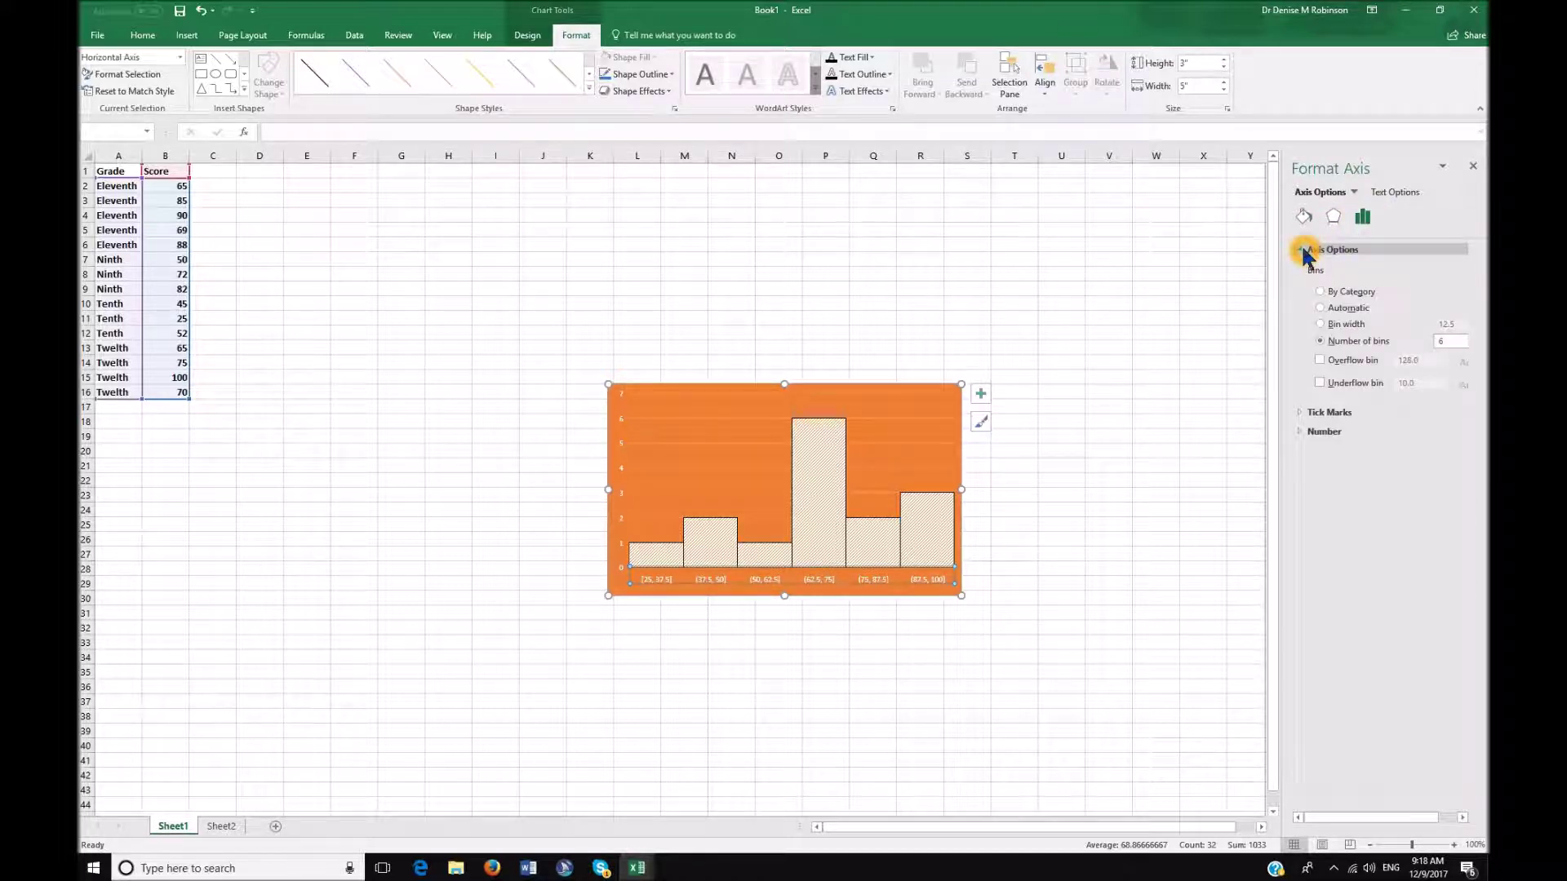
left_click(1320, 292)
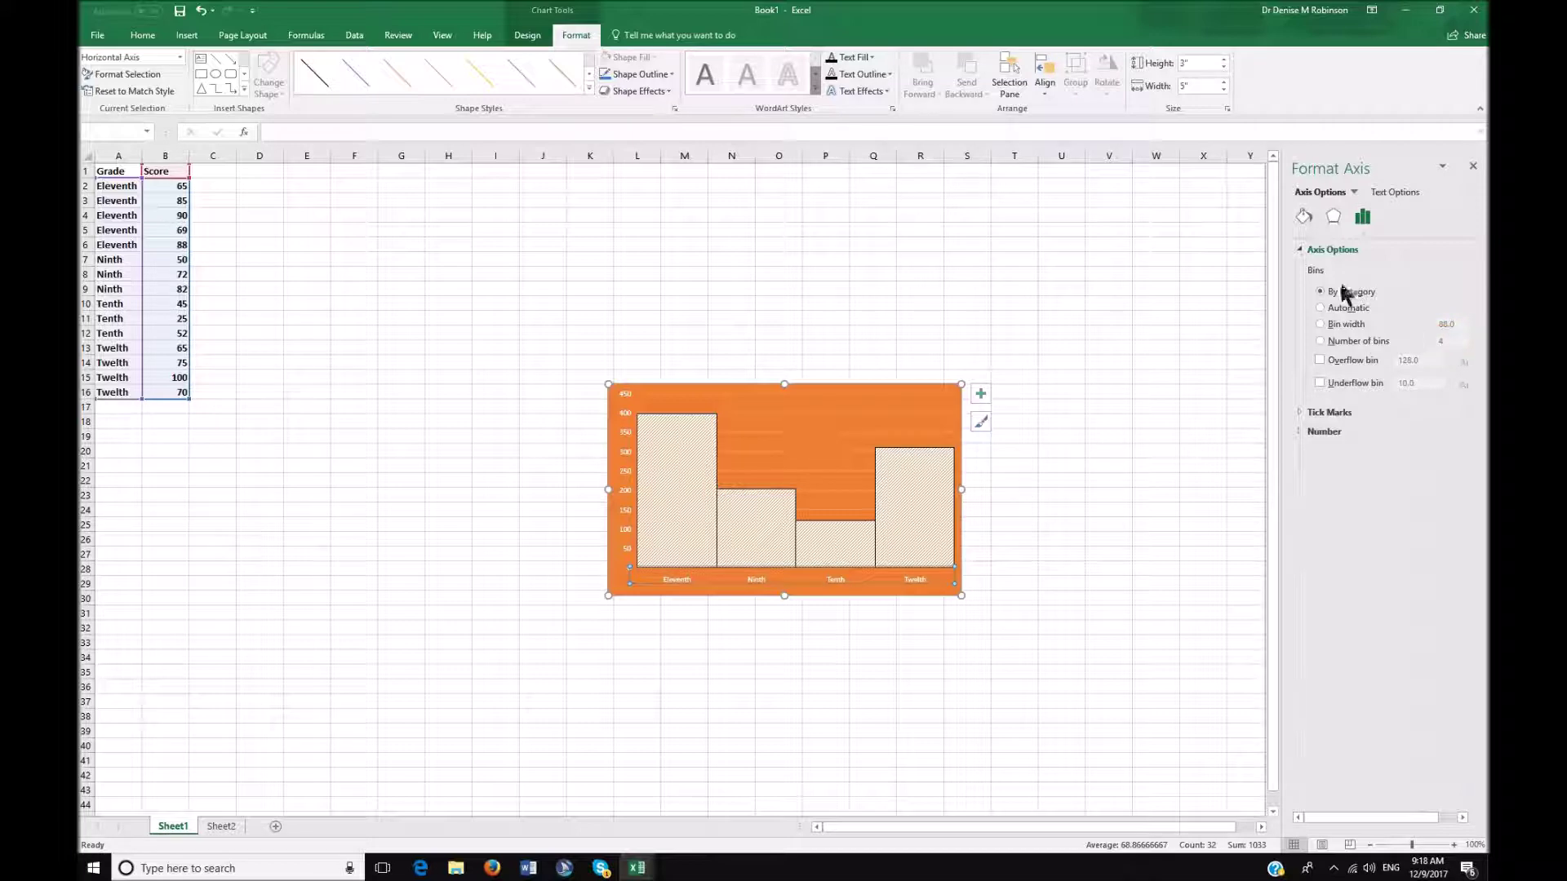
Sort the grade and score data Z to A by the Grade column
left_click(685, 591)
left_click(917, 581)
left_click(626, 464)
right_click(120, 186)
mouse_move(174, 398)
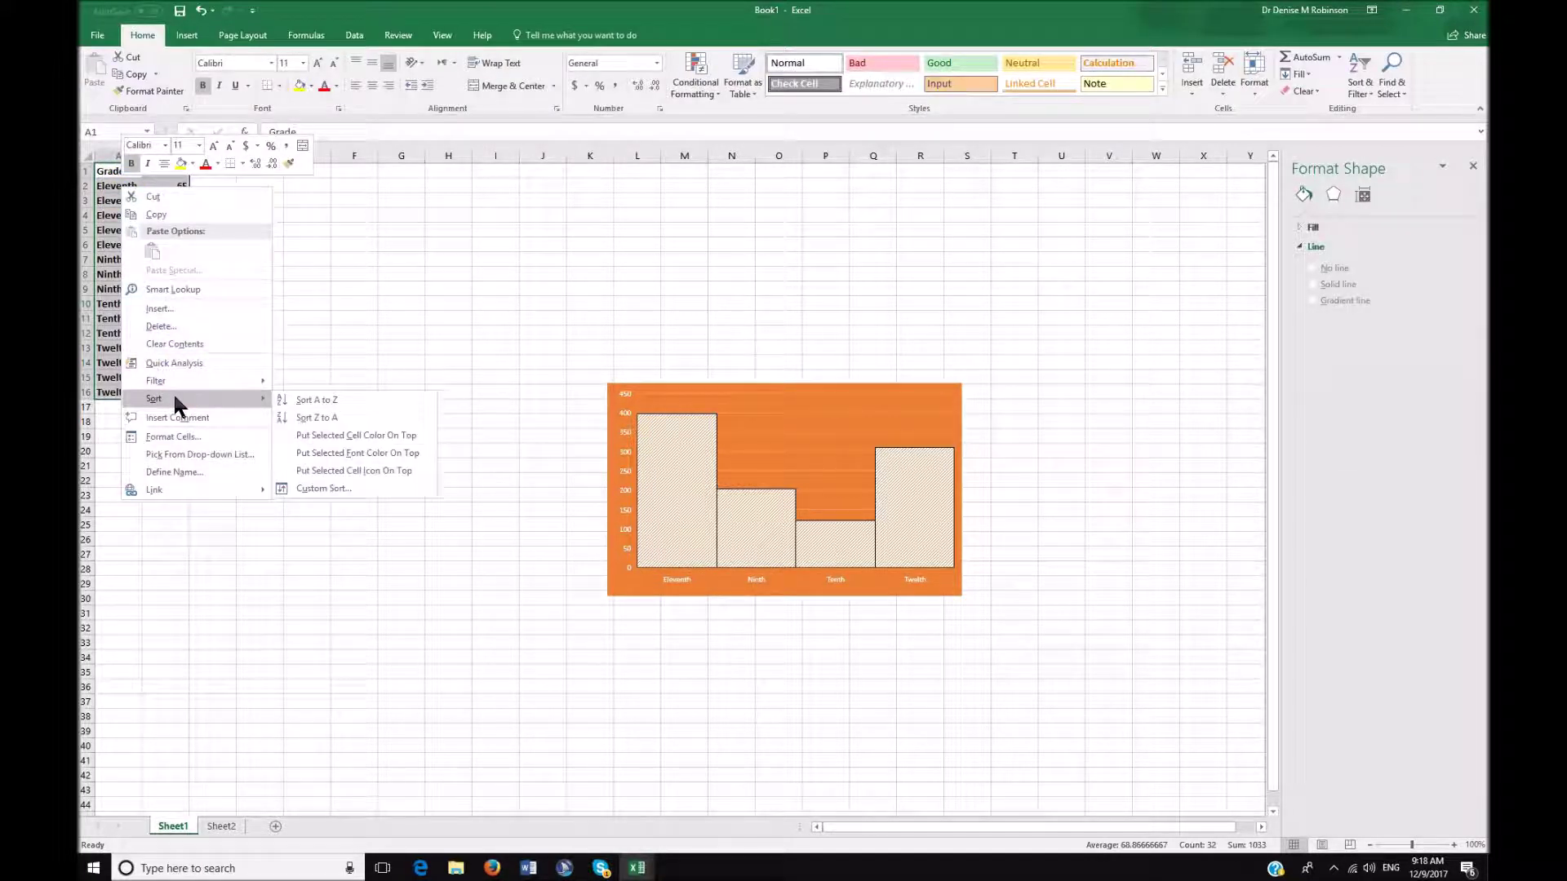
left_click(316, 420)
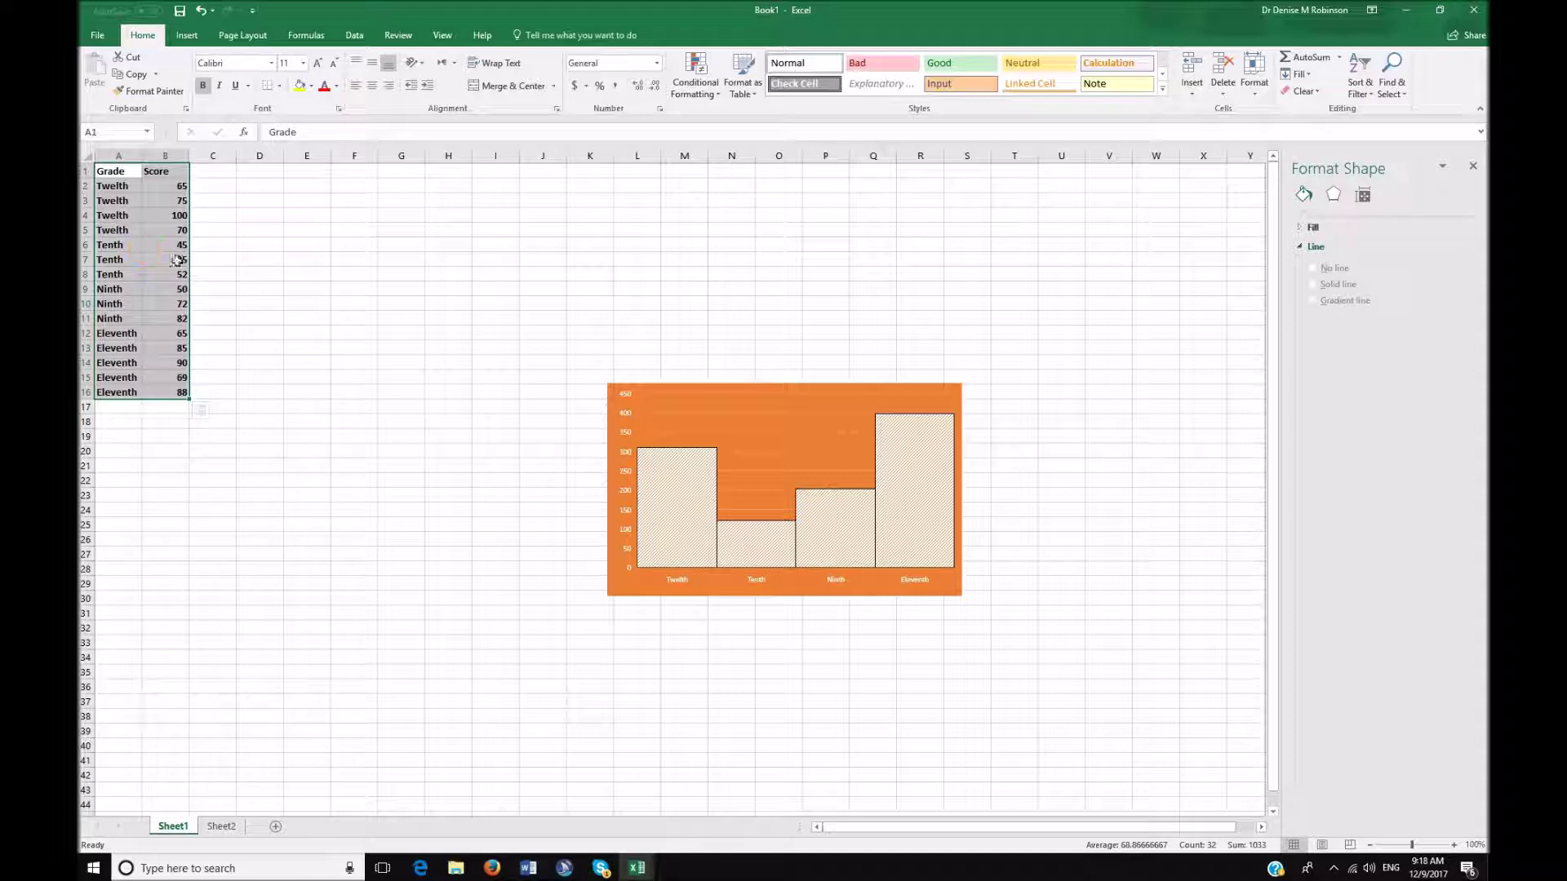
Delete the orange histogram and insert a Pareto chart of the grade and score data
left_click(705, 402)
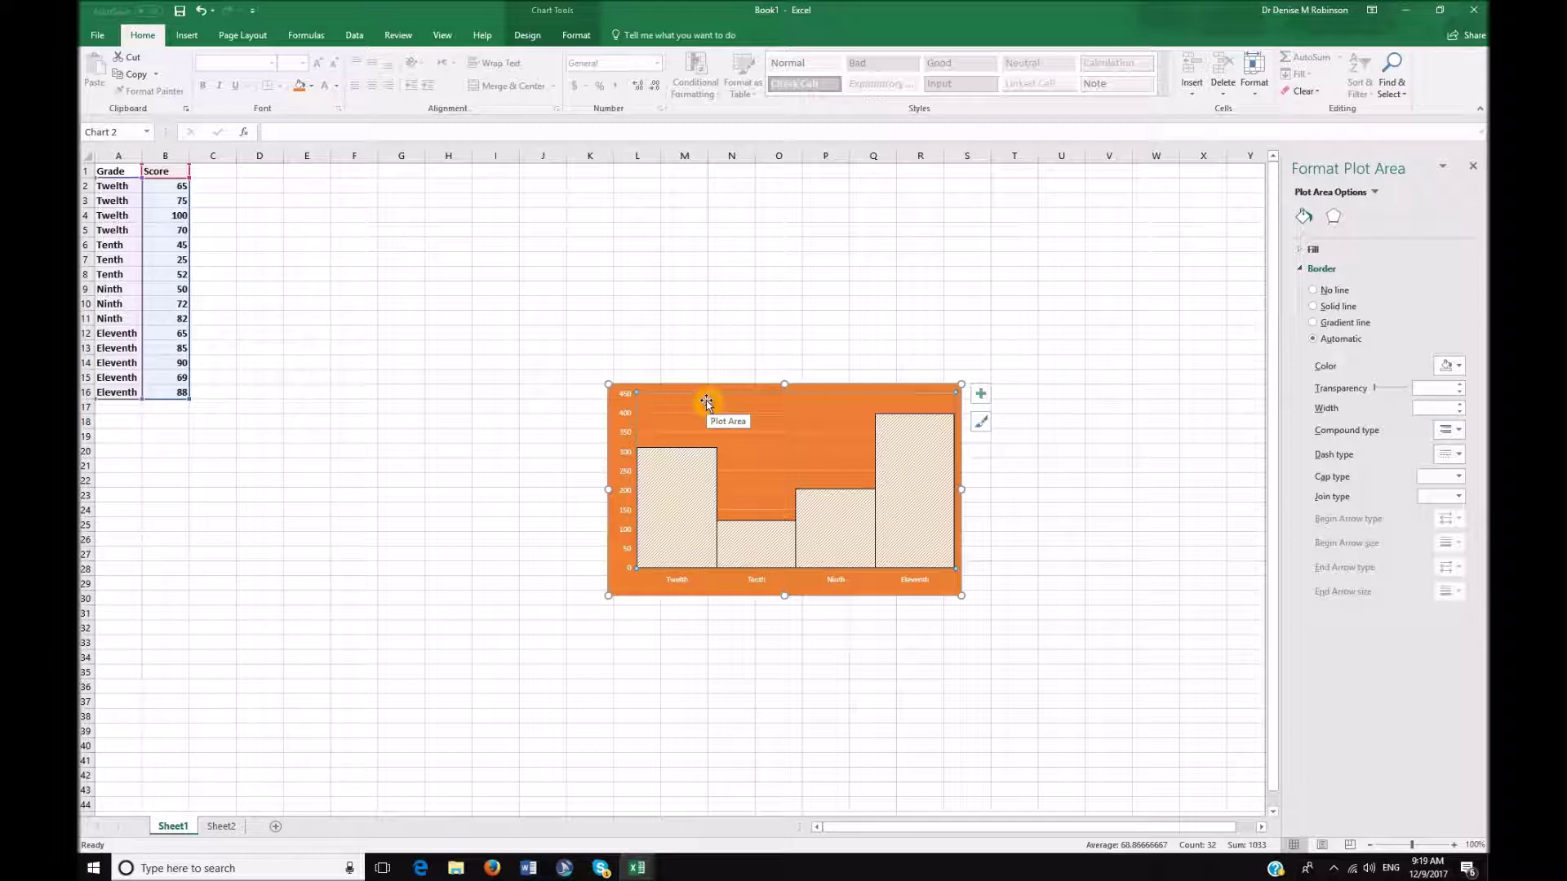
key("Delete")
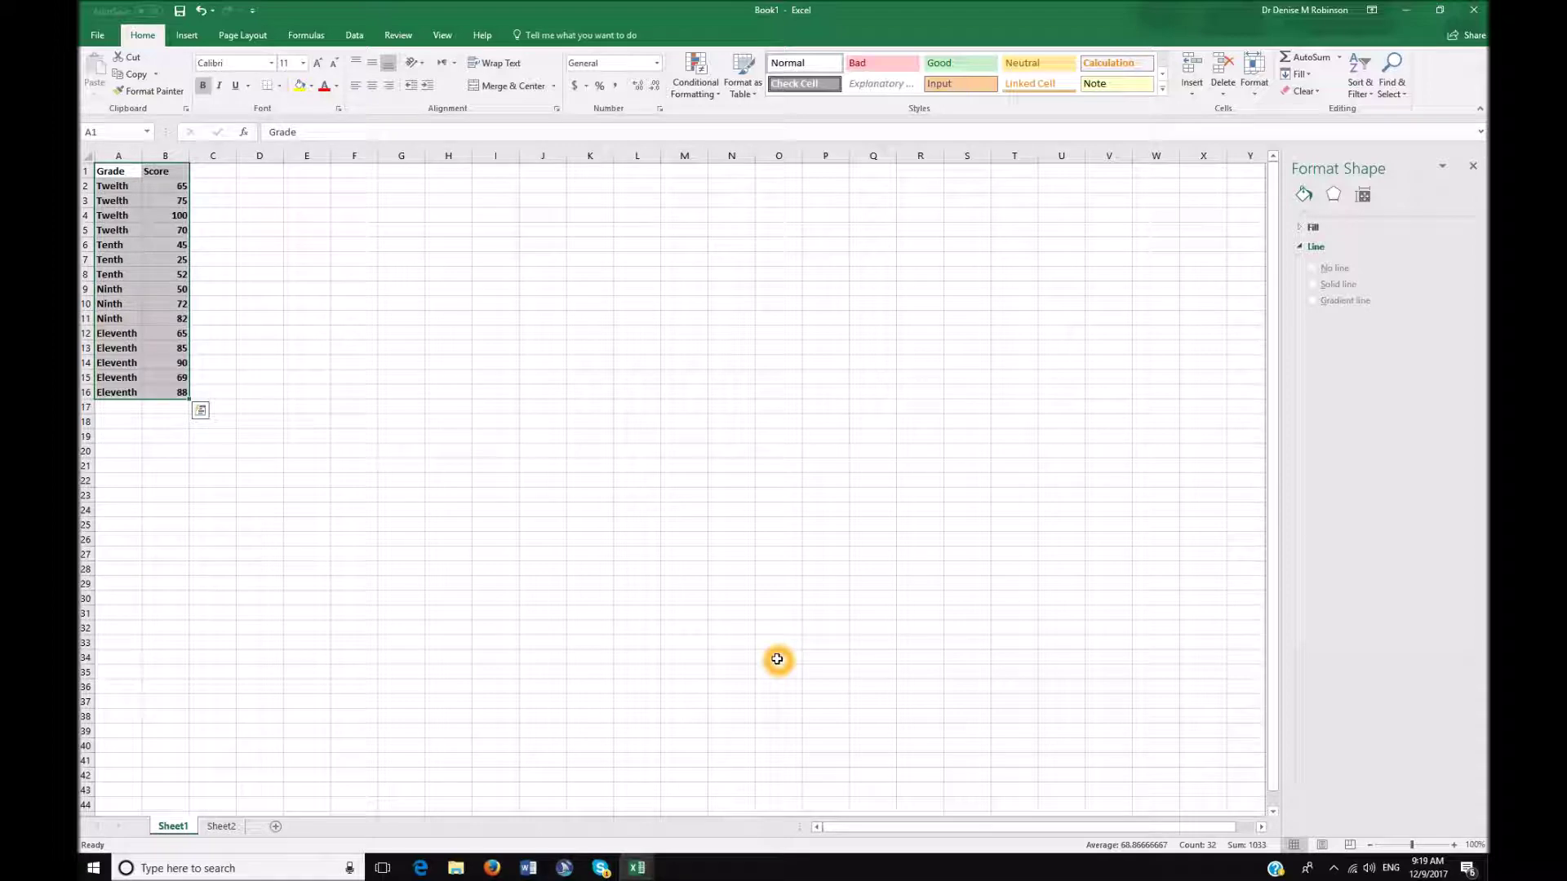
key("alt")
key("n")
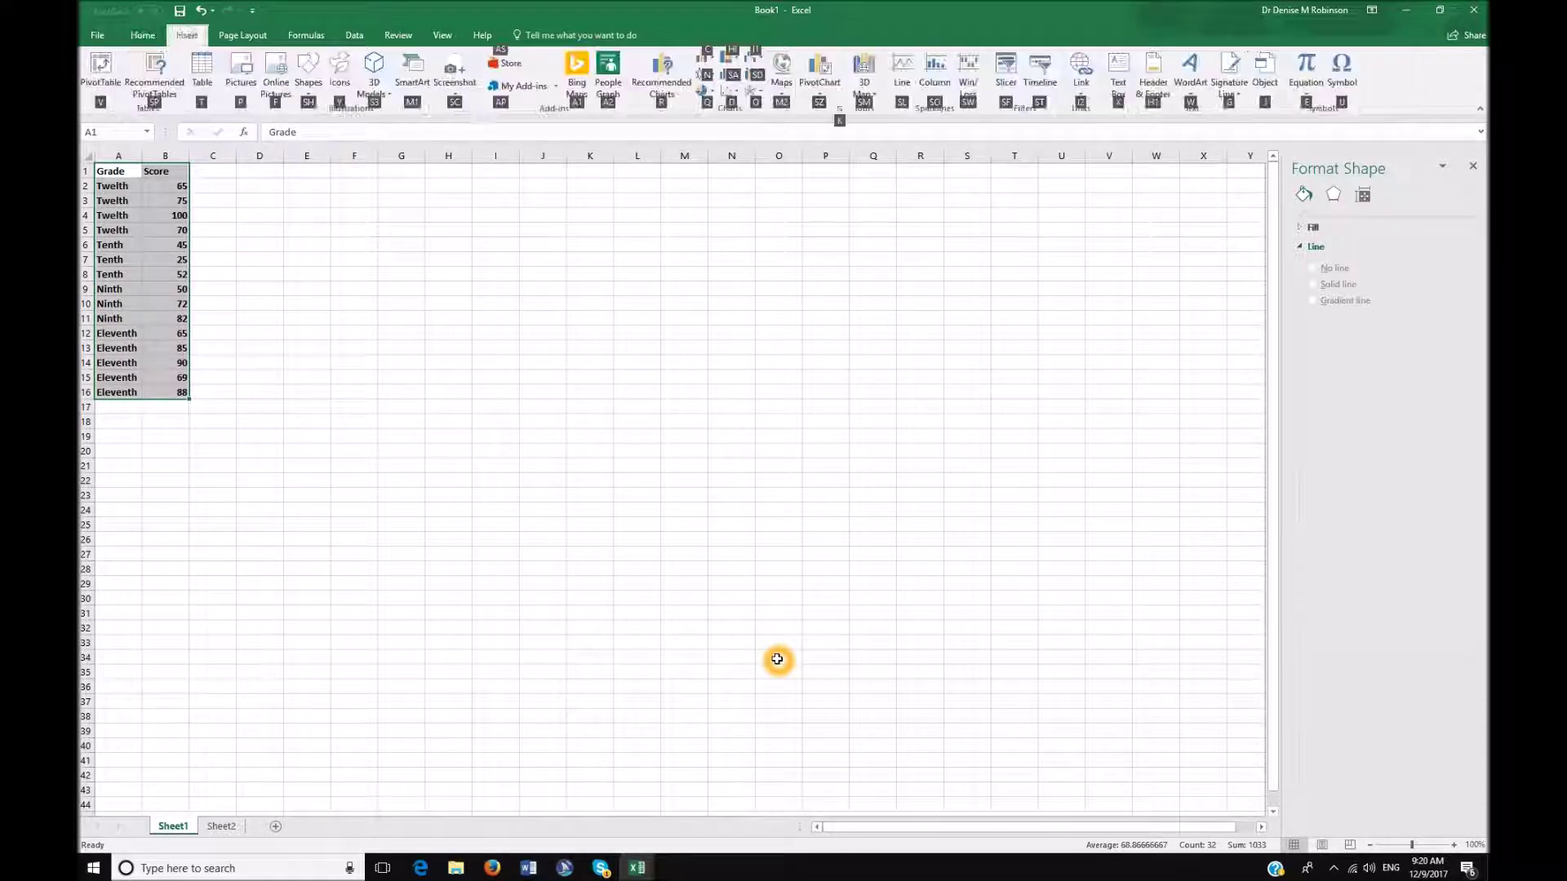
key("s")
key("a")
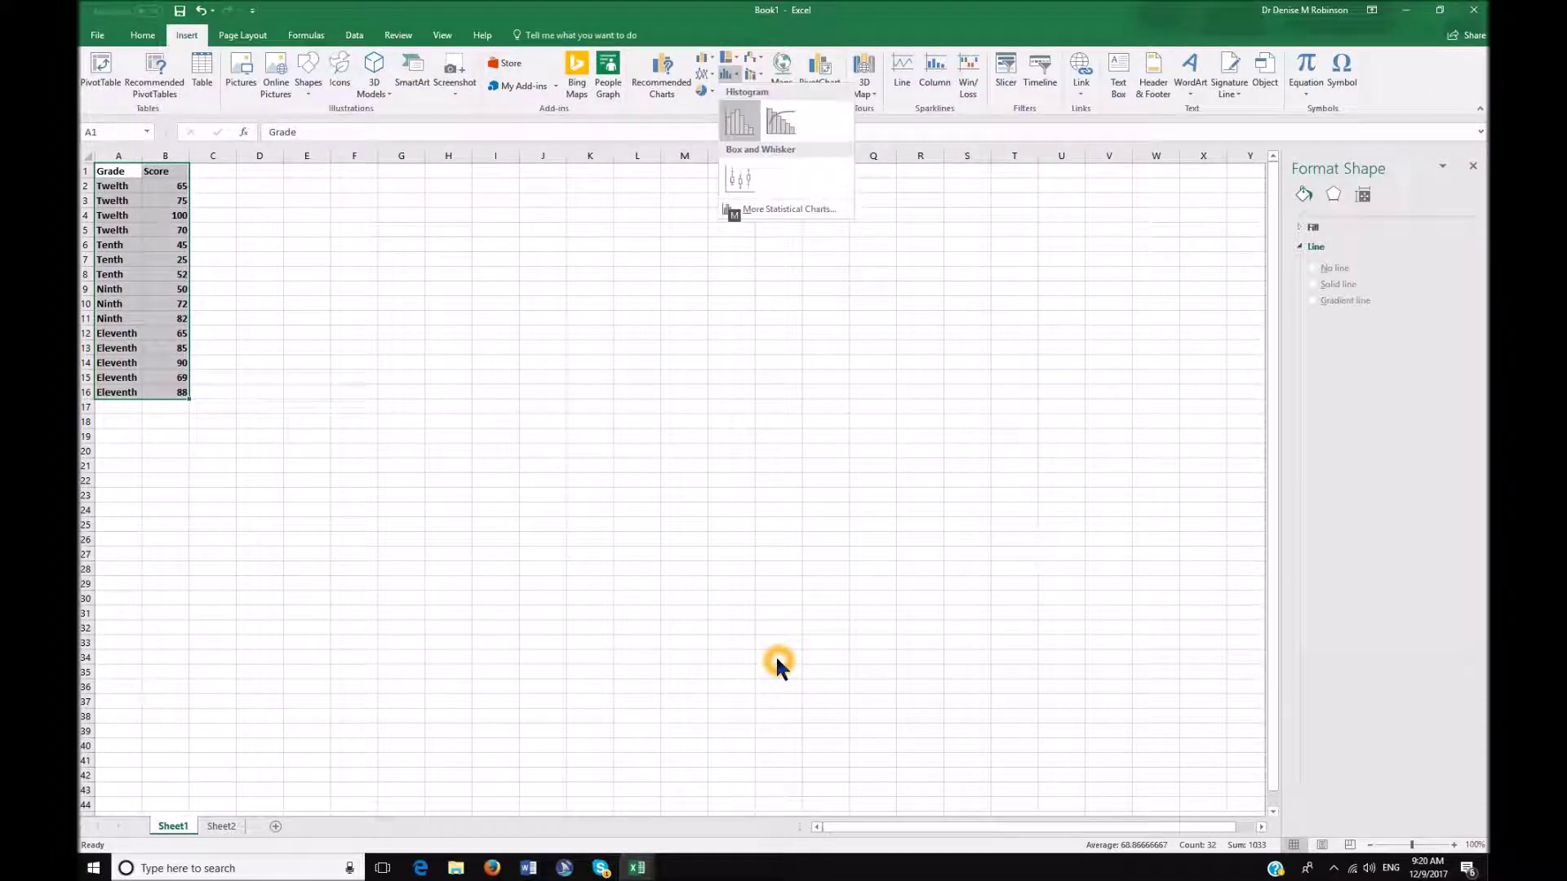
key("Right")
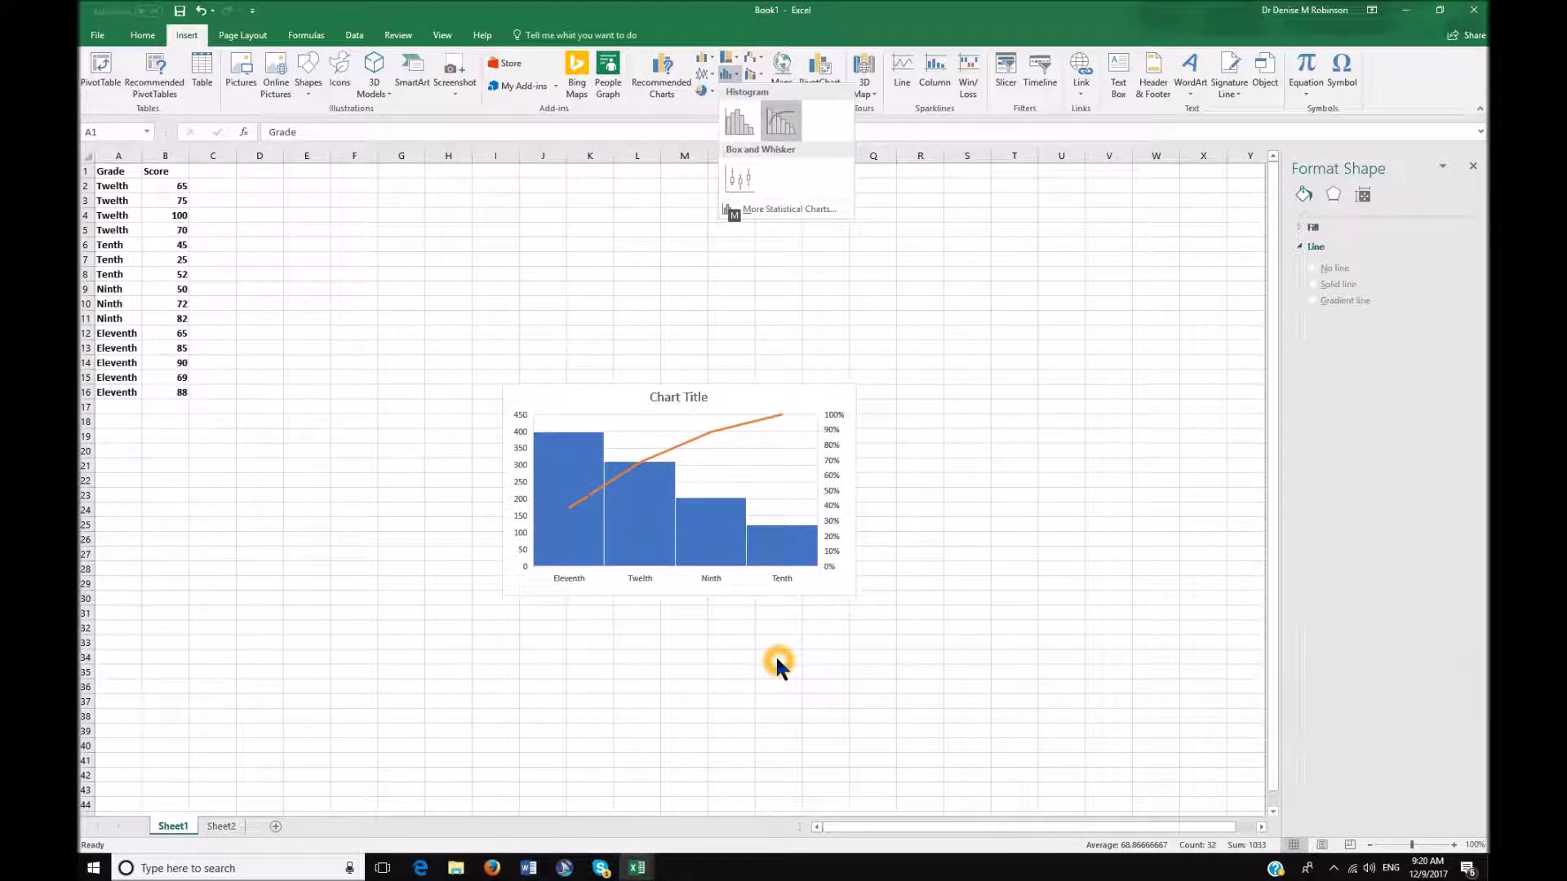
key("Return")
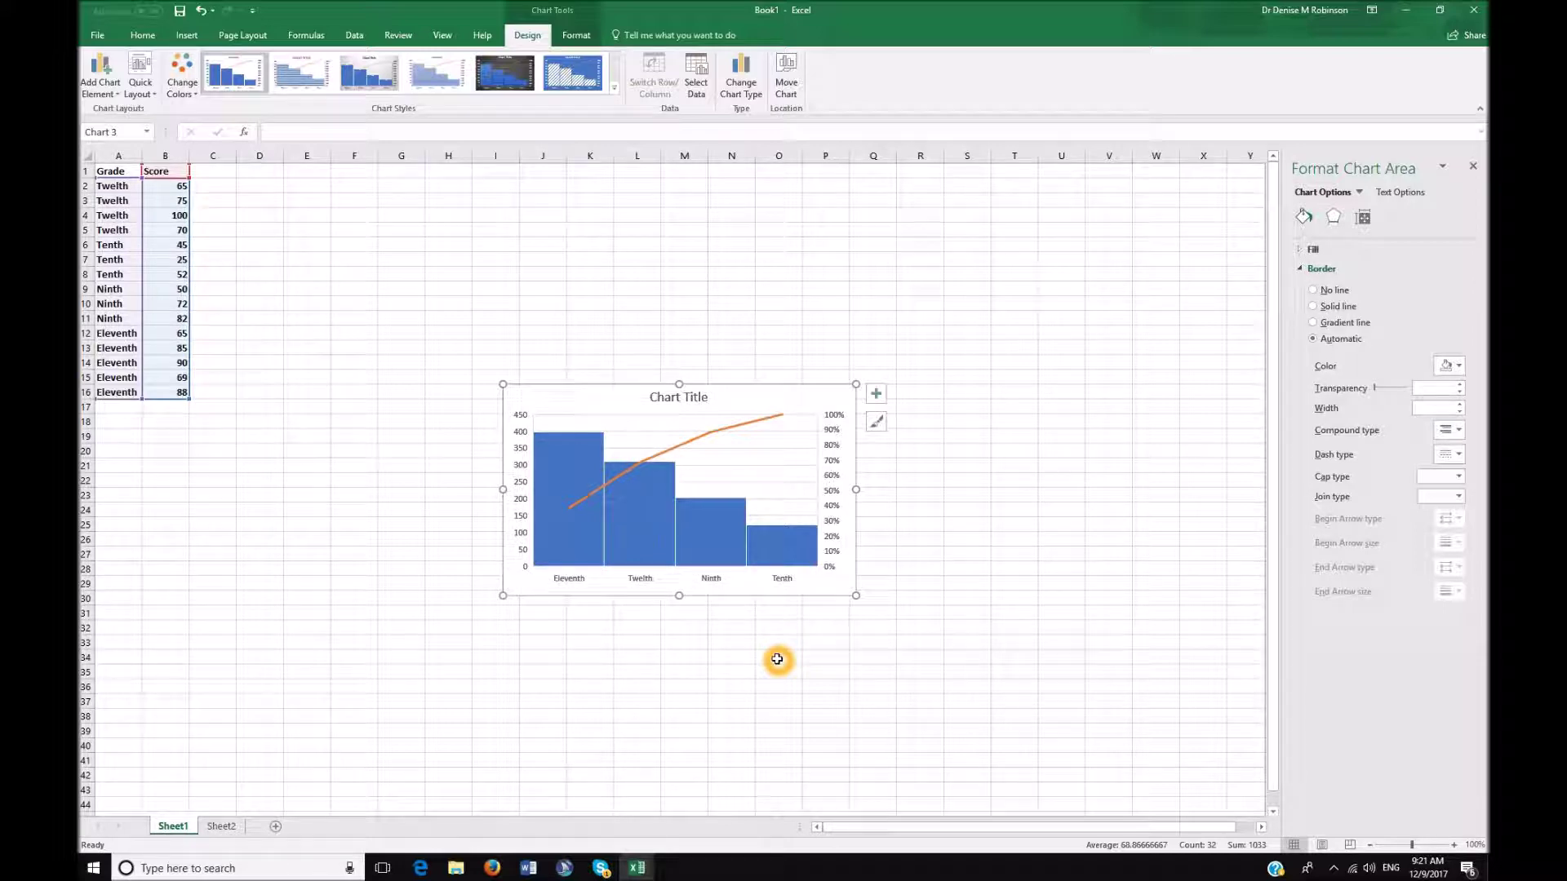
Set the Pareto chart's horizontal axis binning to Number of bins with a value of 4
key("alt")
key("j")
key("a")
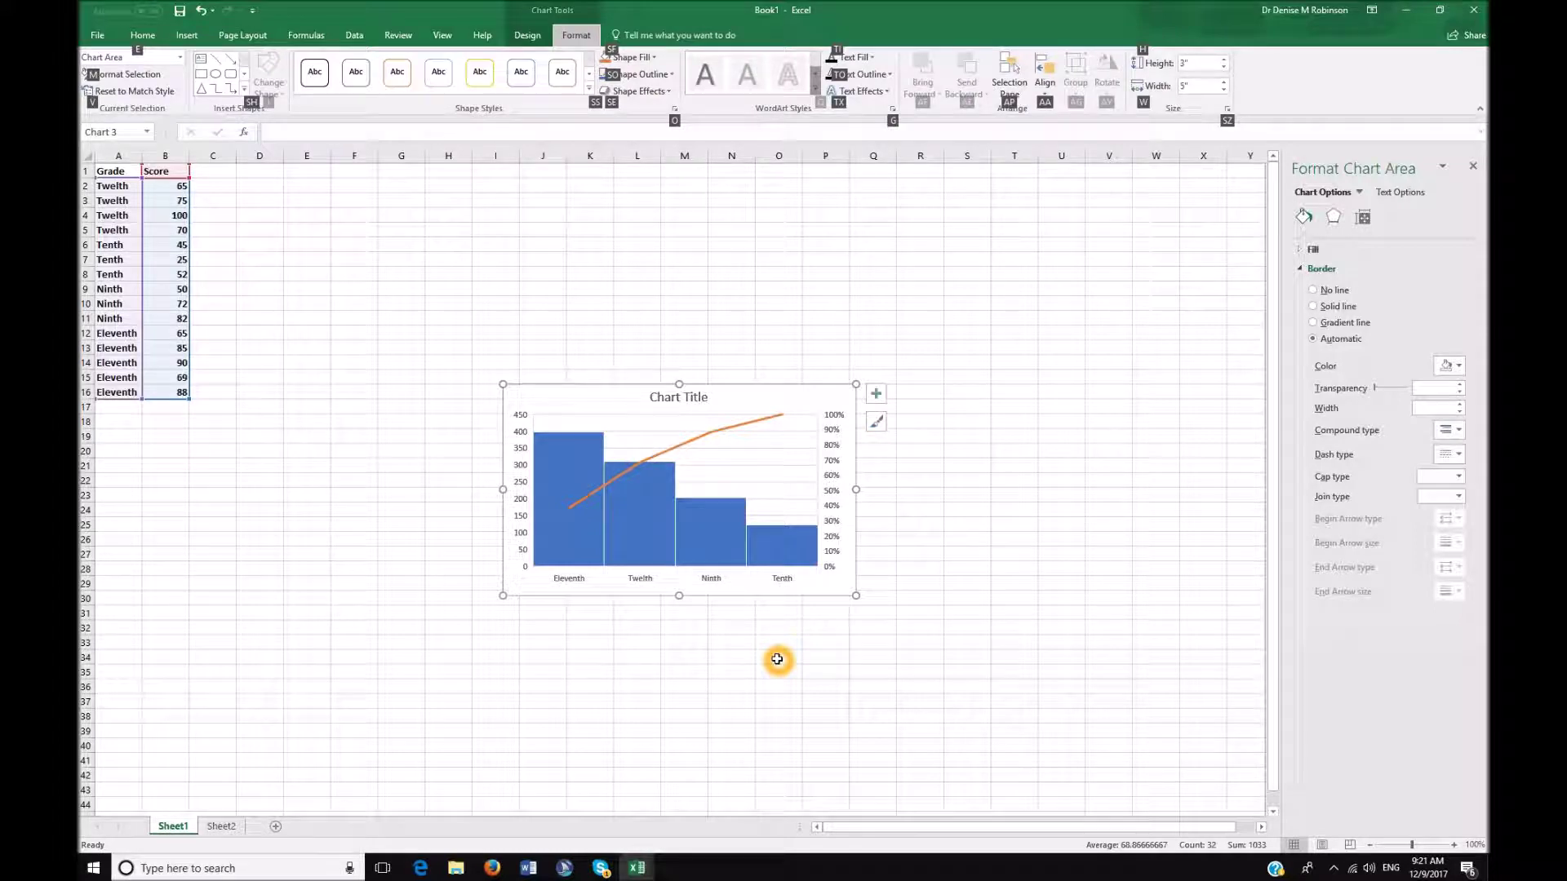
key("alt")
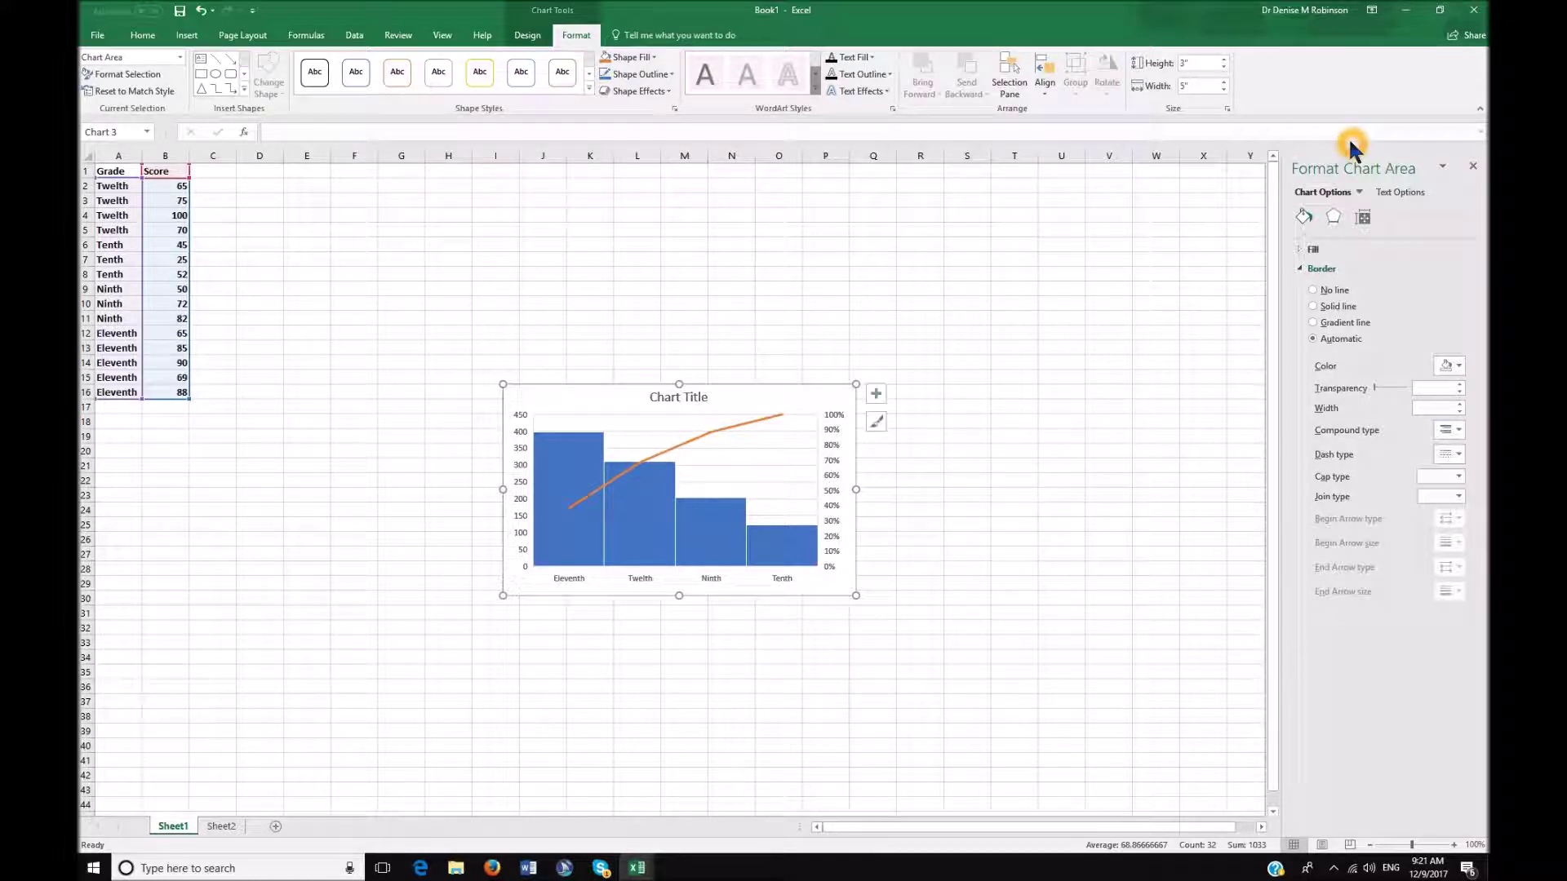
left_click(1360, 194)
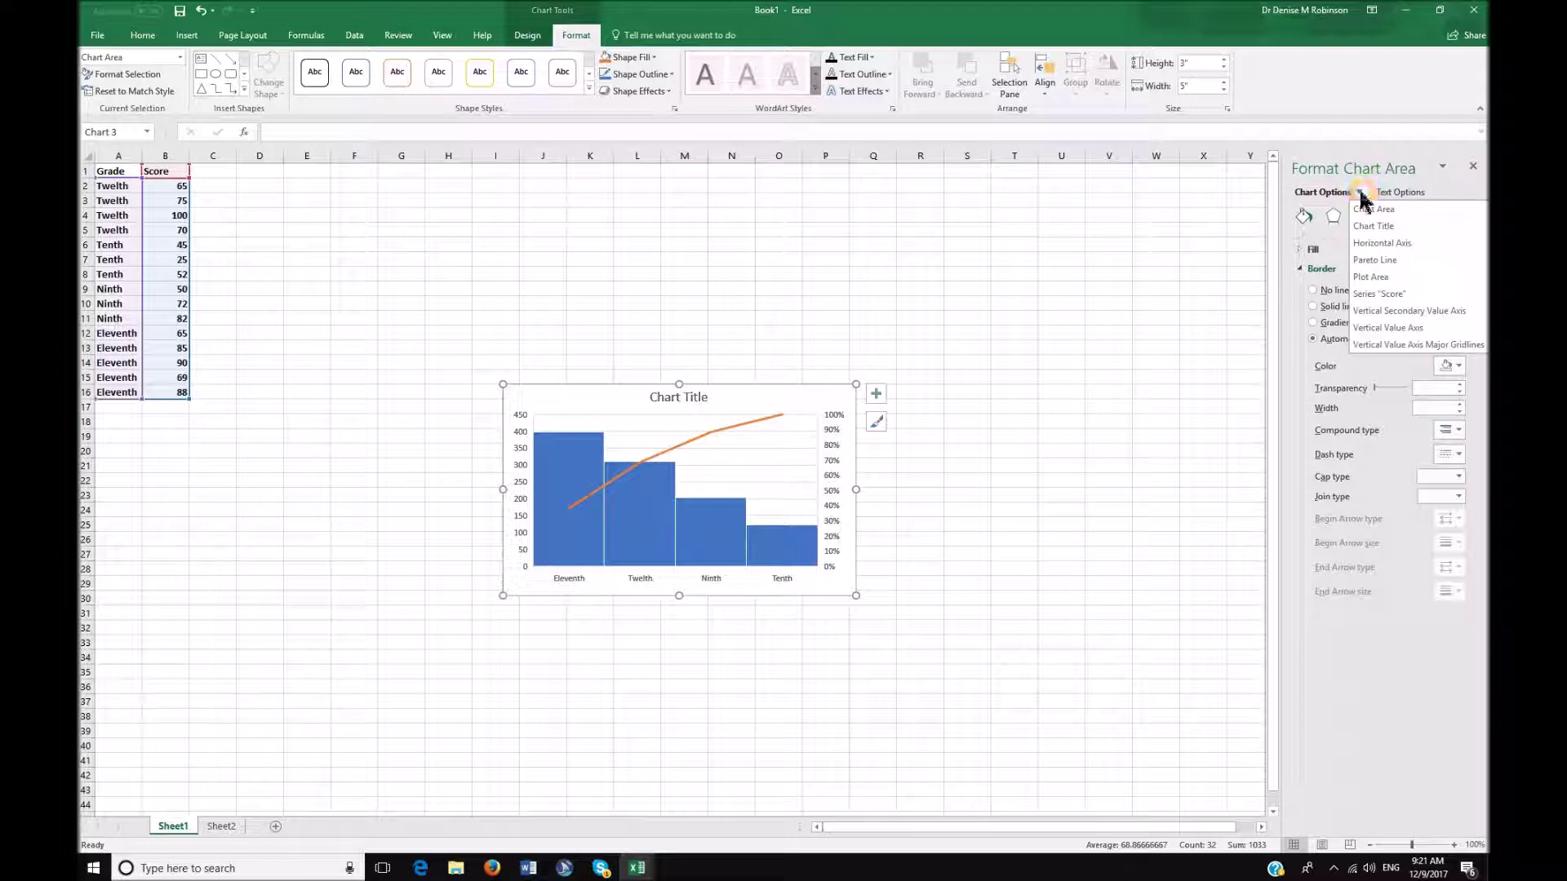
left_click(1371, 244)
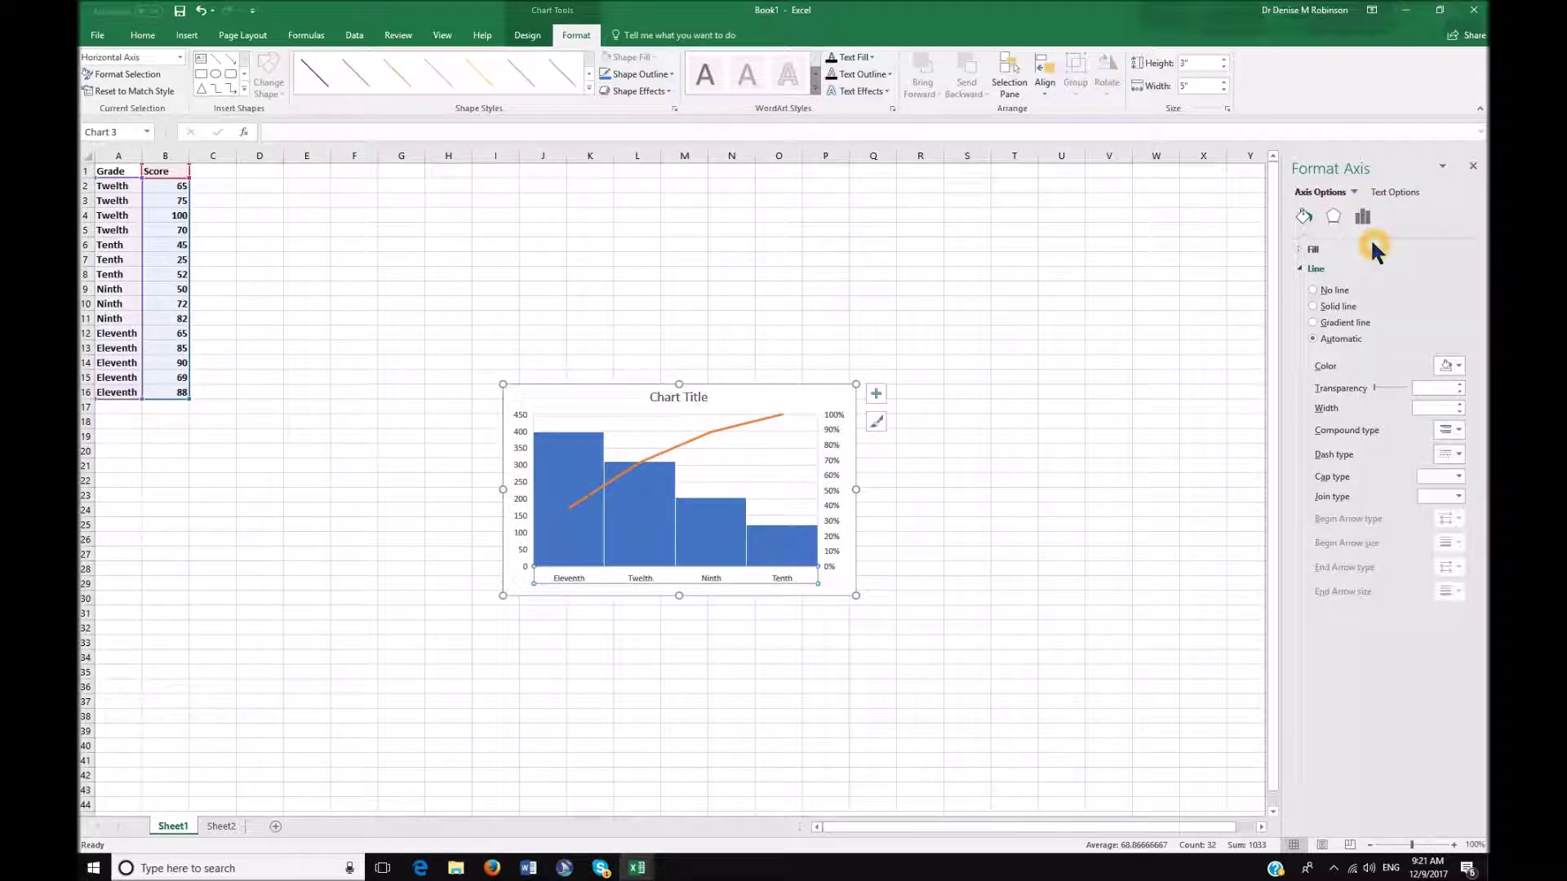
left_click(1362, 218)
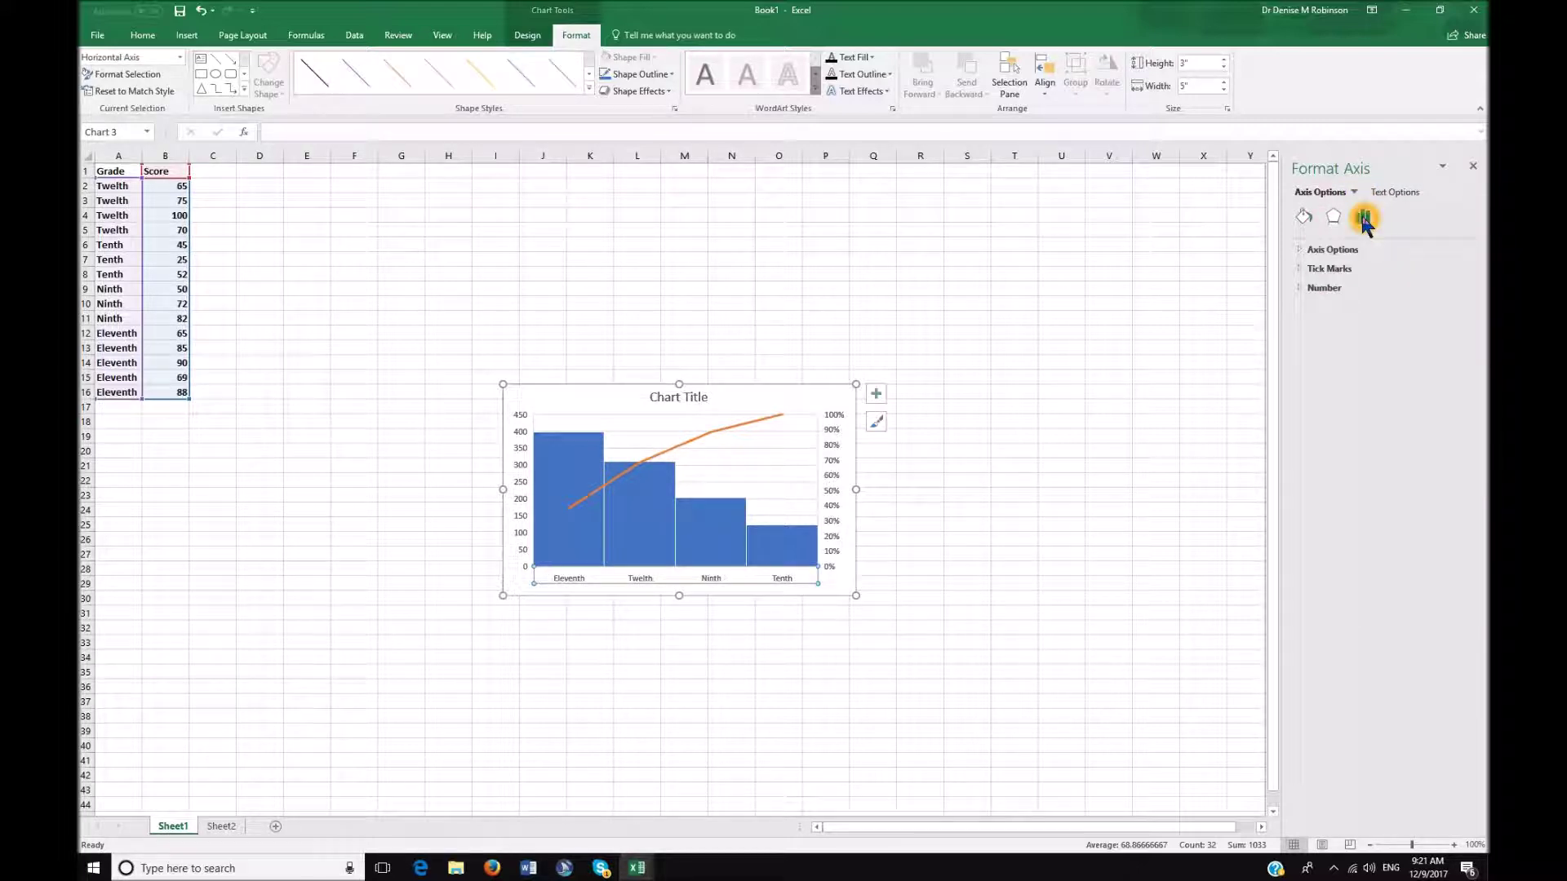
left_click(1300, 251)
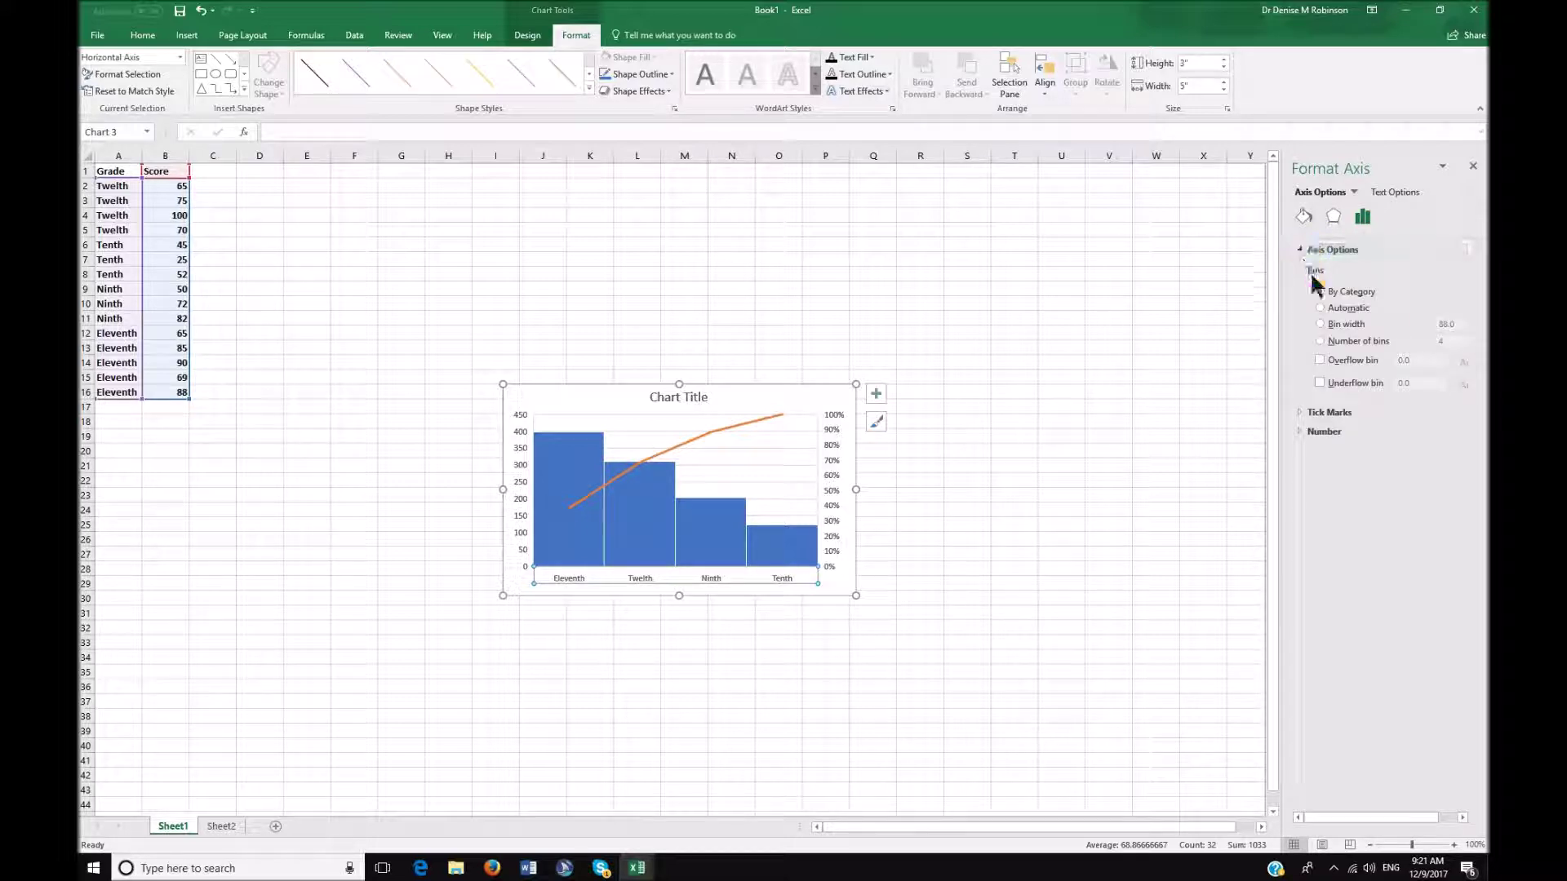
left_click(1320, 342)
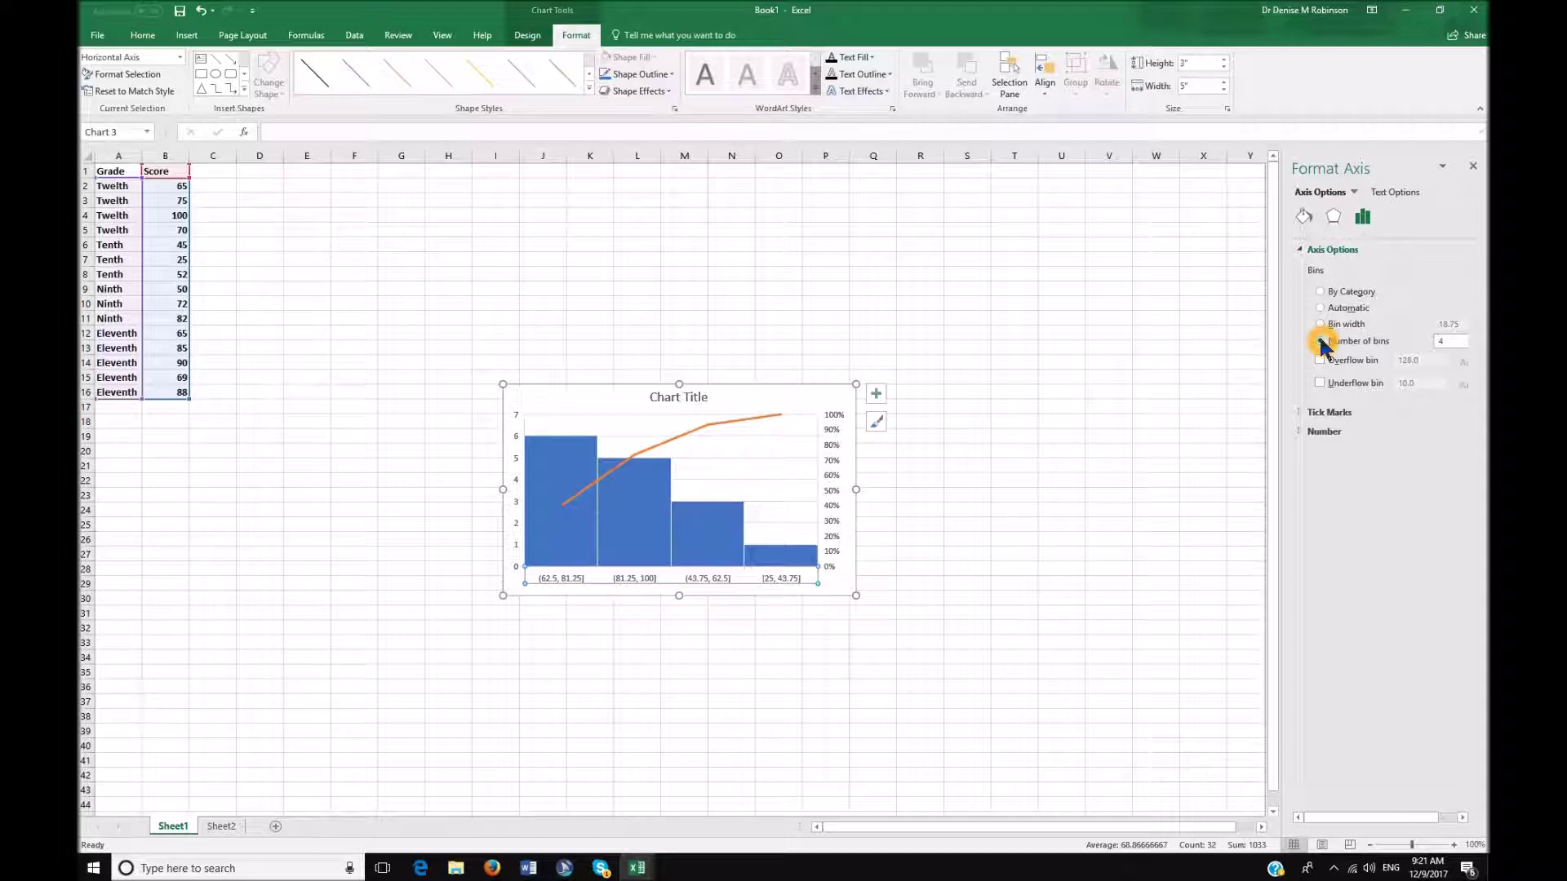
left_click(1450, 345)
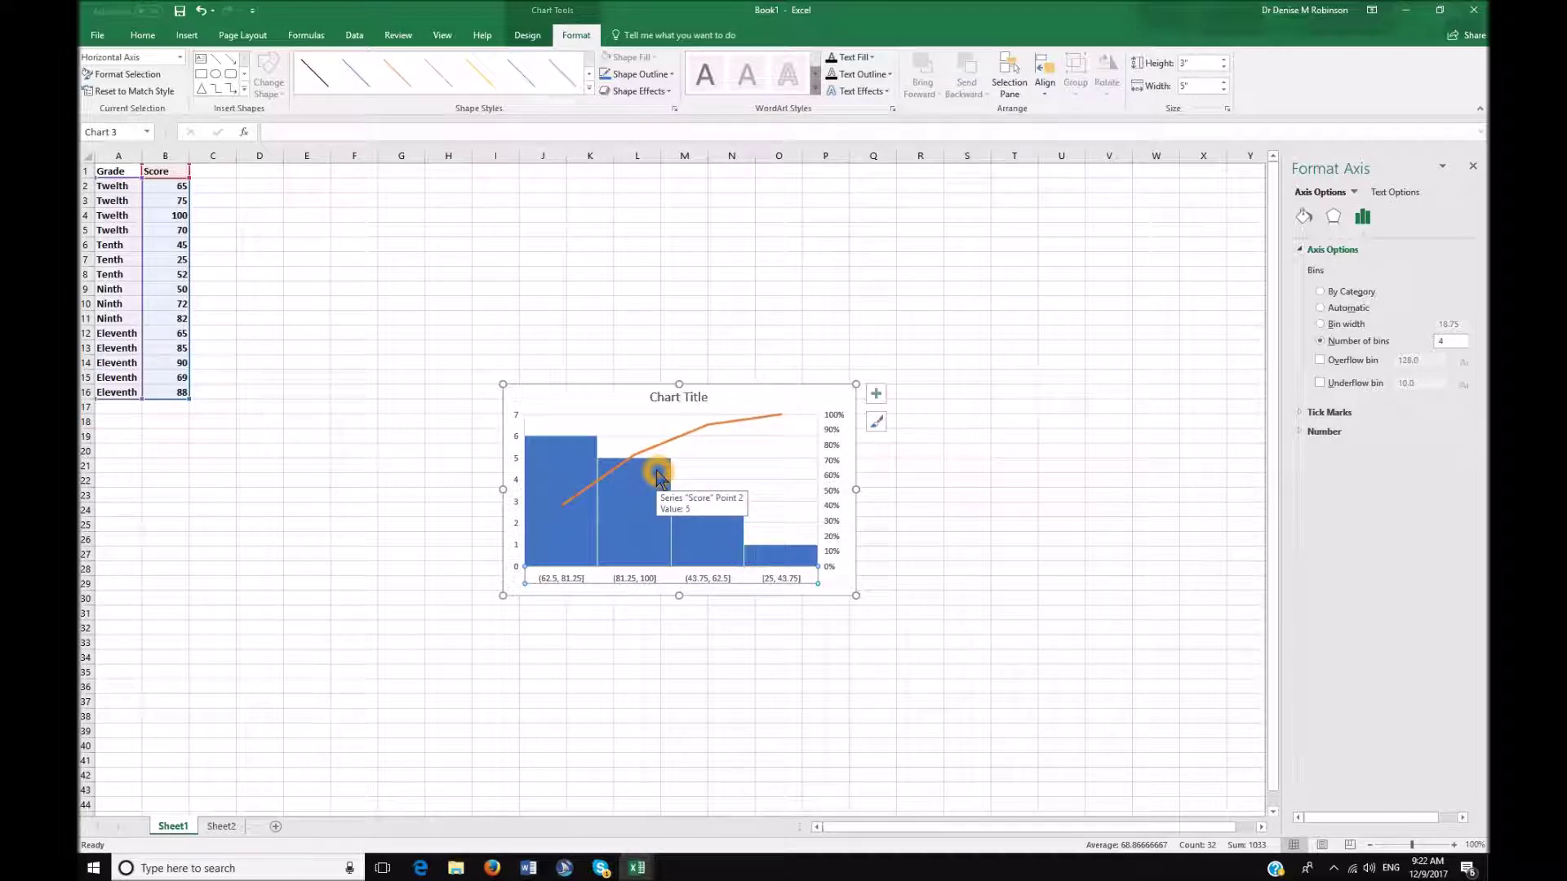
Try By Category binning on the Pareto chart's horizontal axis, and return it to Number of bins with a value of 6
left_click(1320, 292)
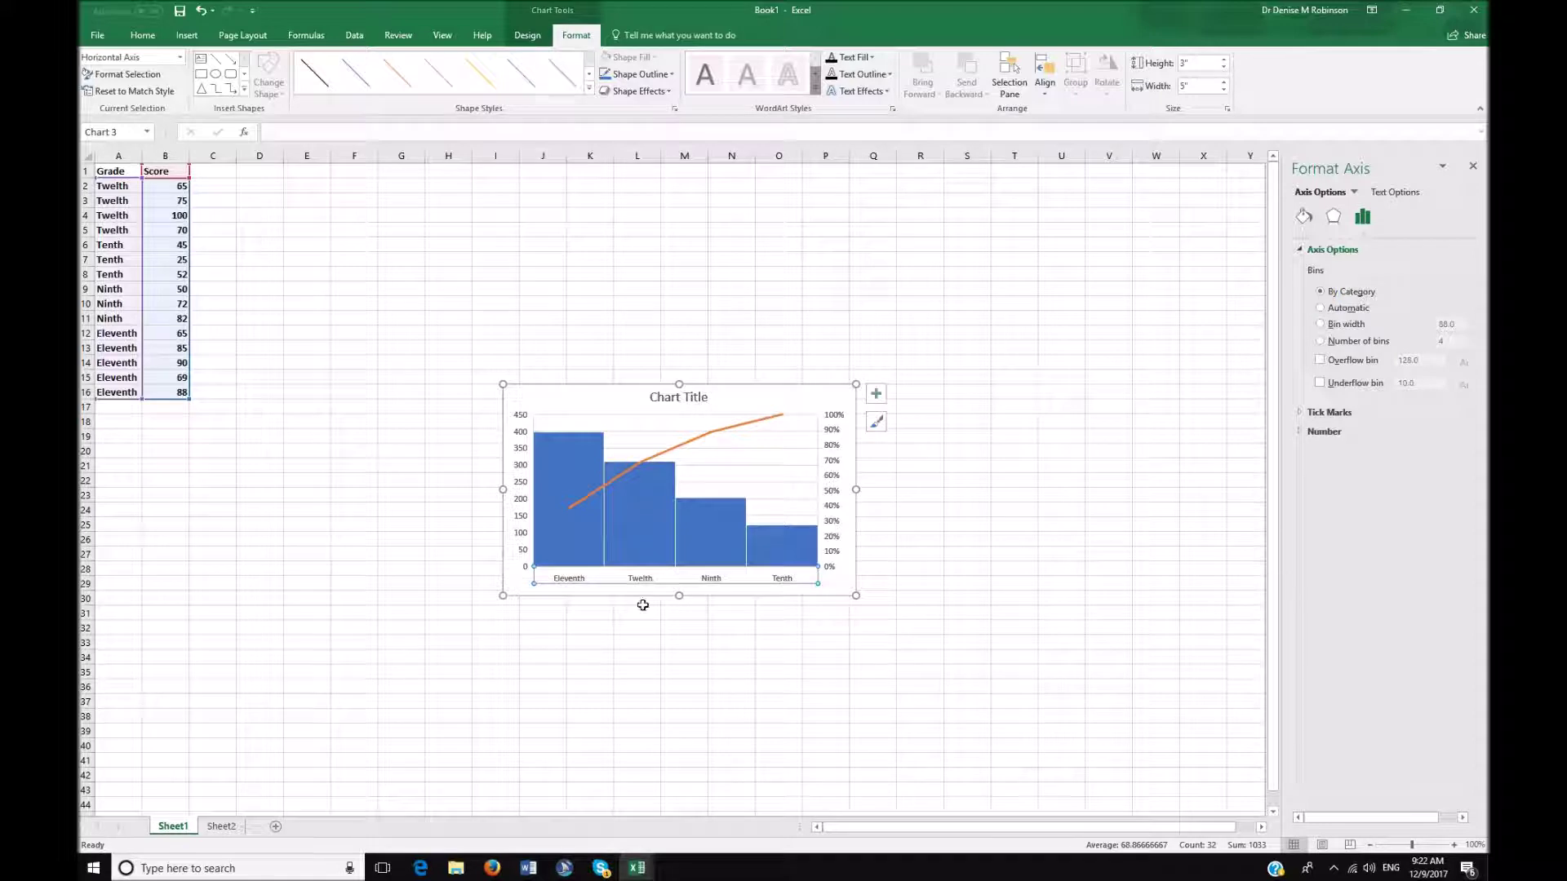
left_click(801, 582)
left_click(1320, 341)
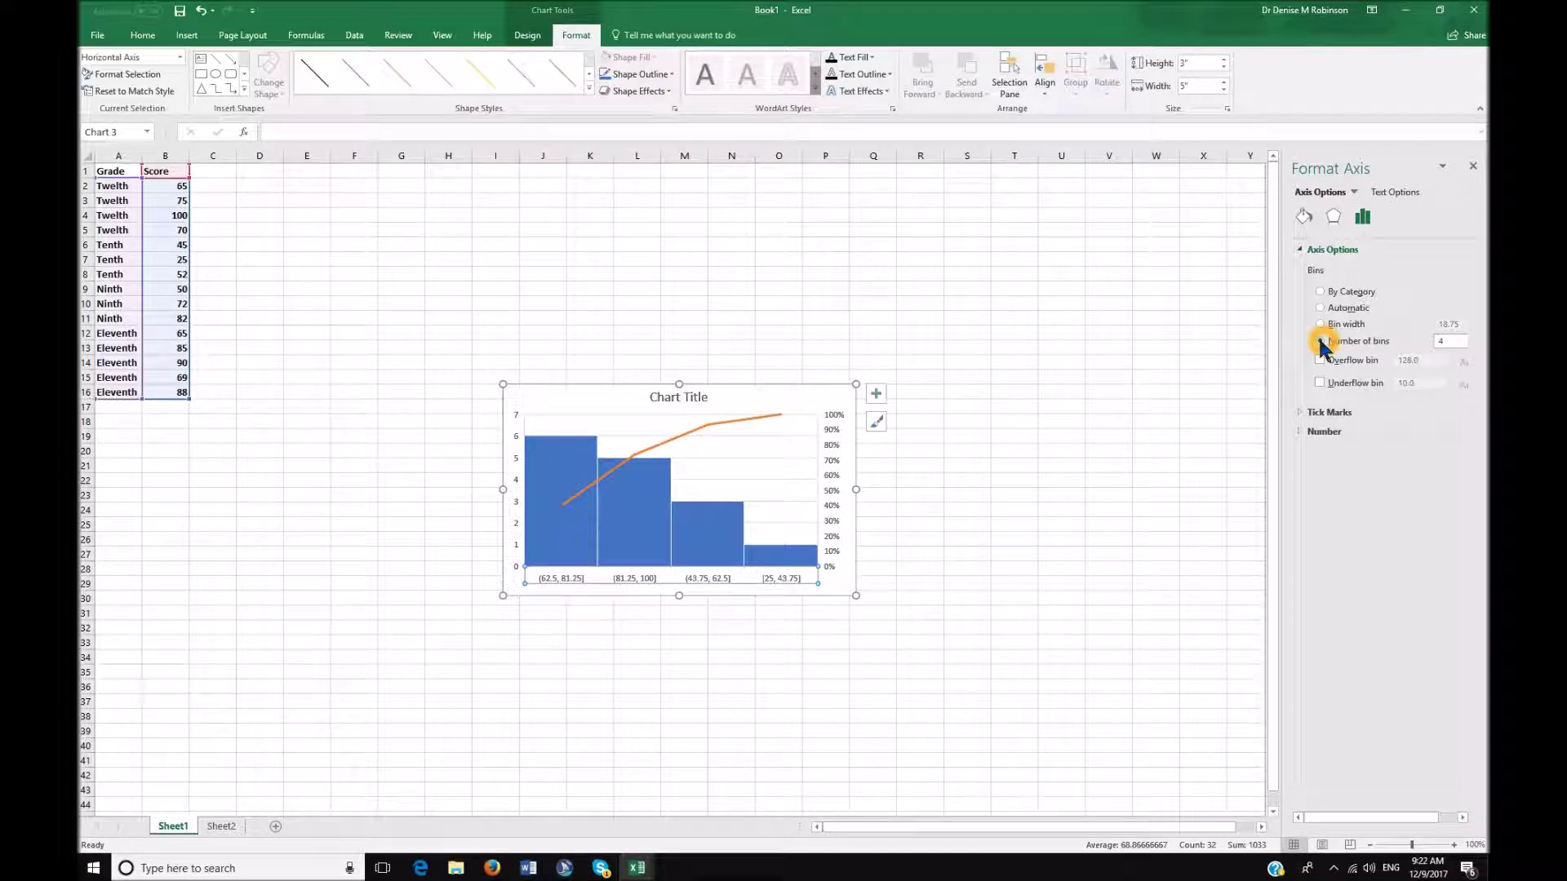
double_click(1441, 341)
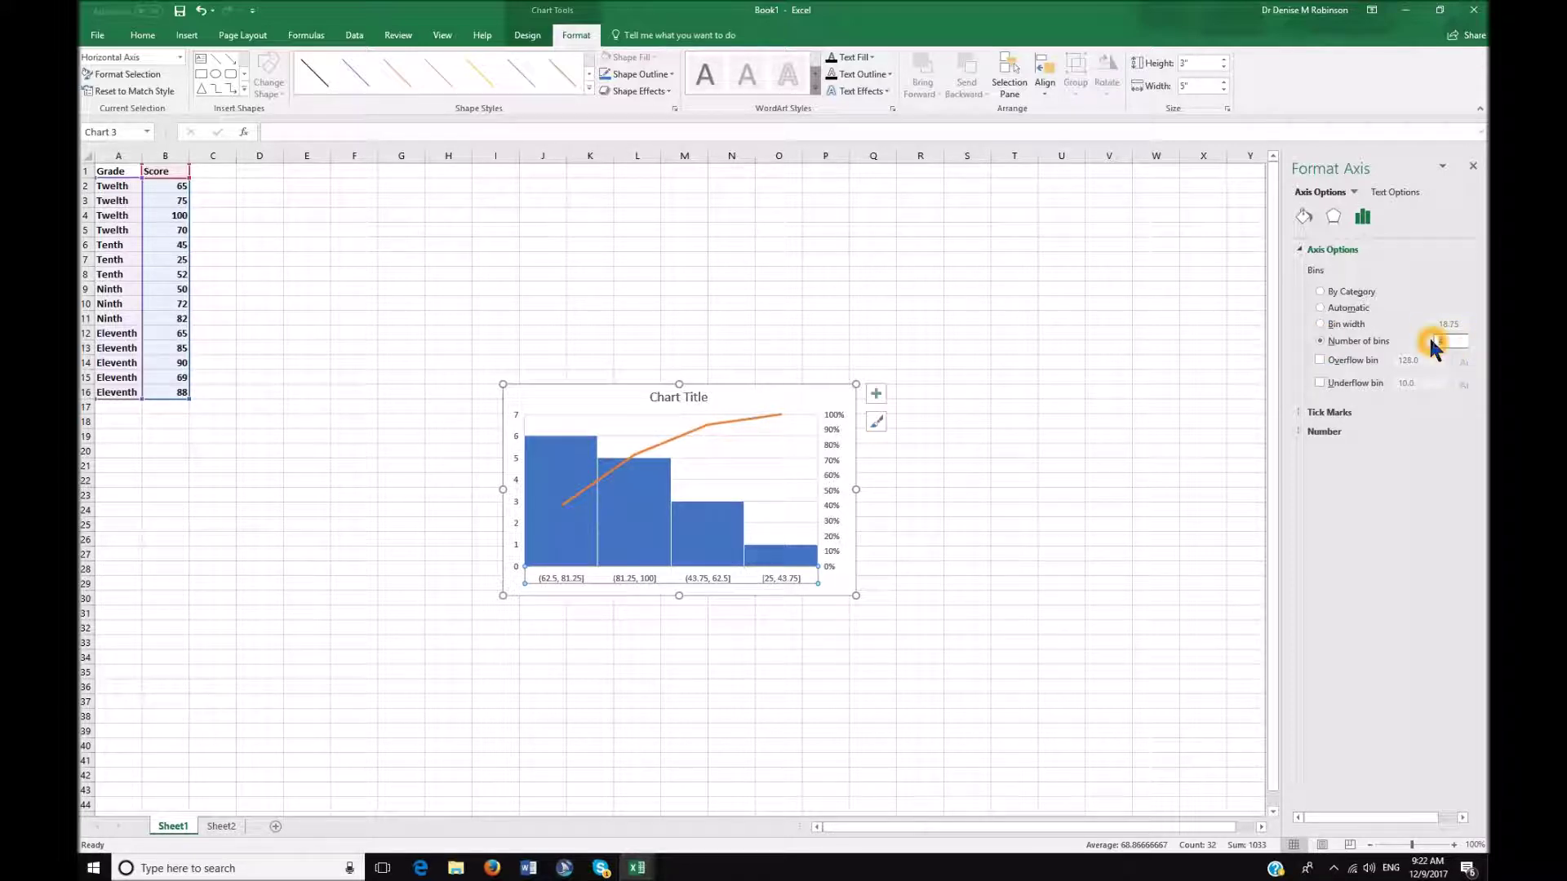
type("6")
key("Return")
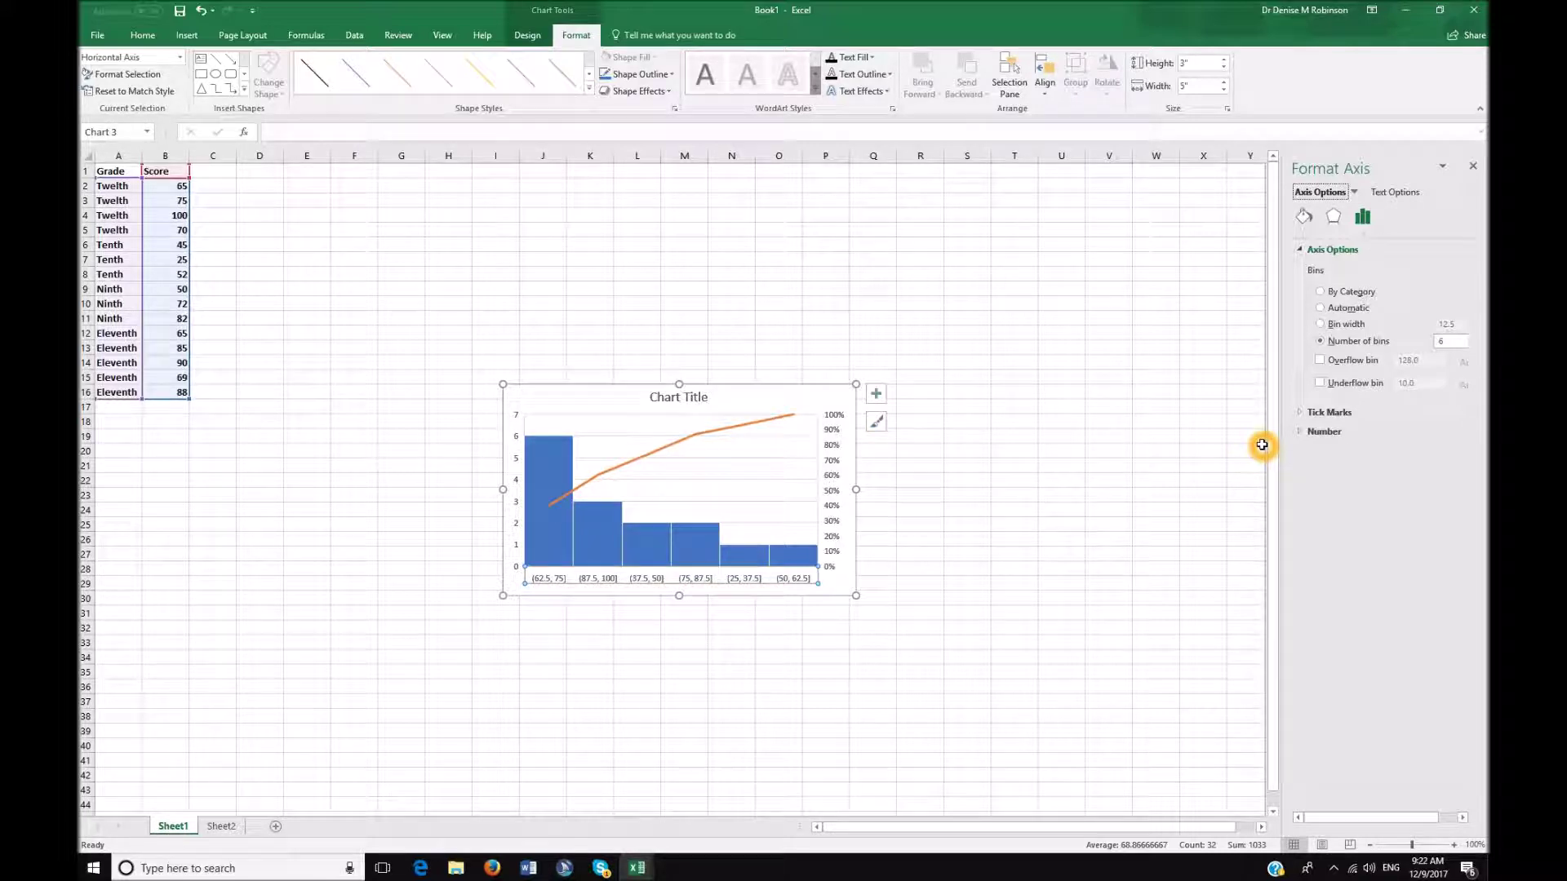
left_click(1132, 533)
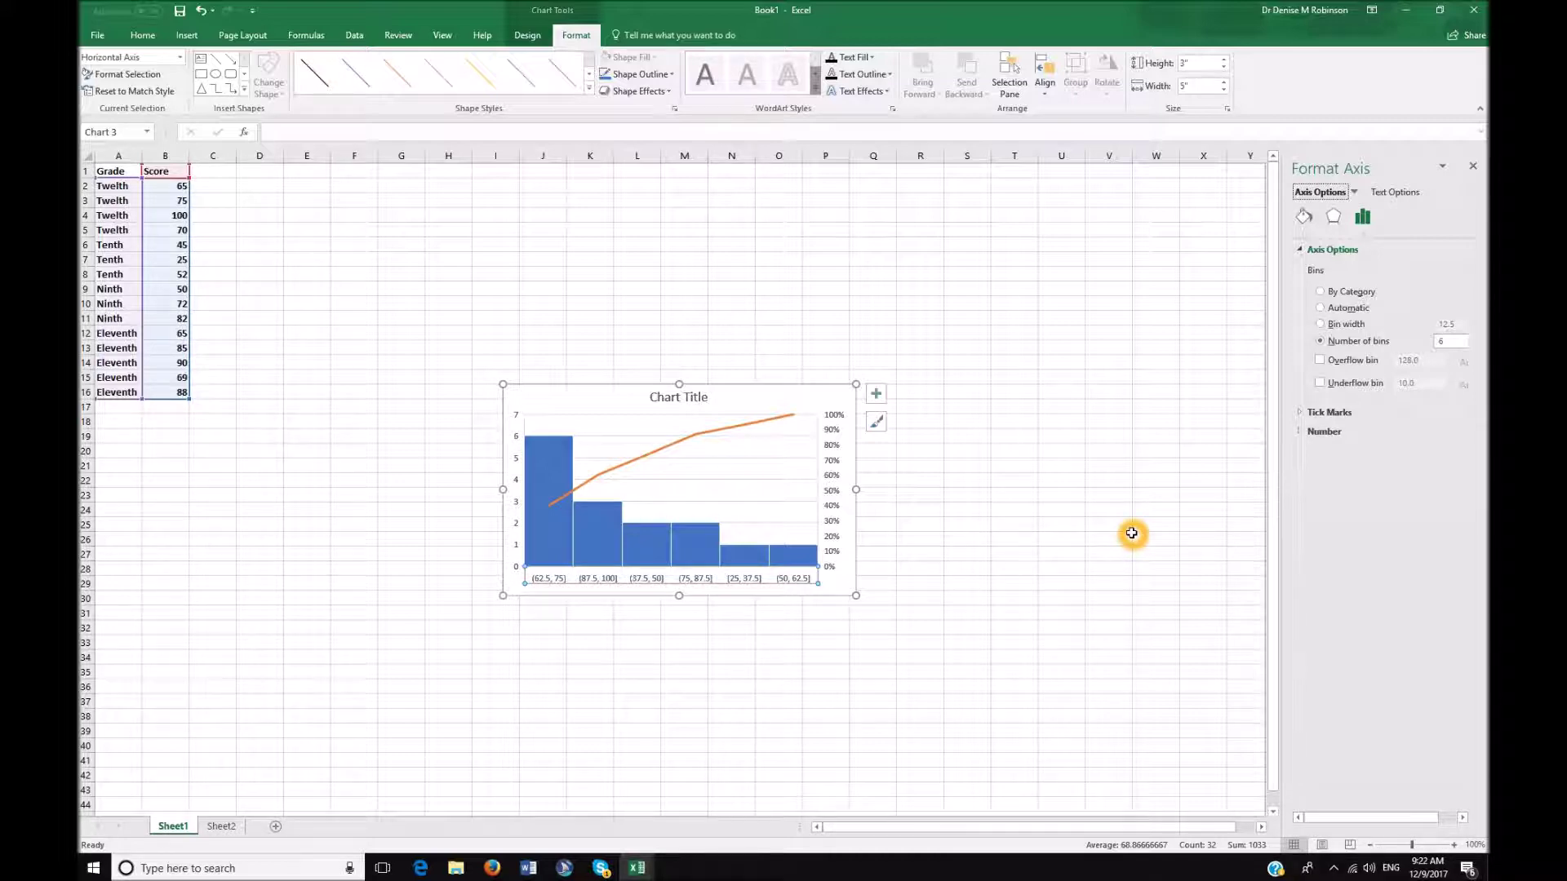
Preview the data label positions from Center to Outside End on the Pareto chart, and add the labels in the Center position
key("alt")
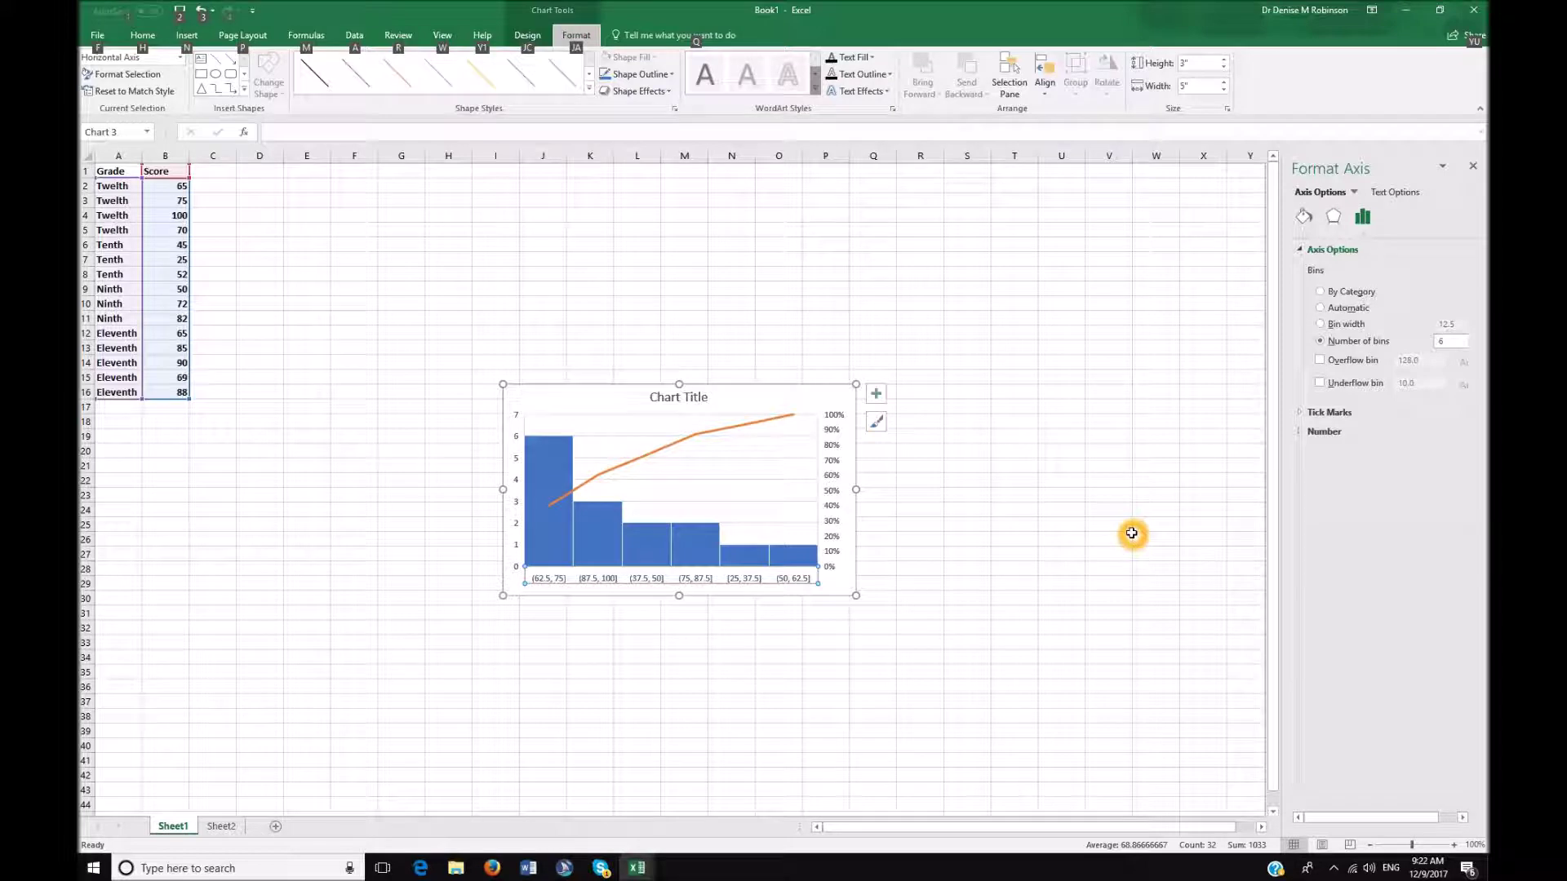
key("j")
key("c")
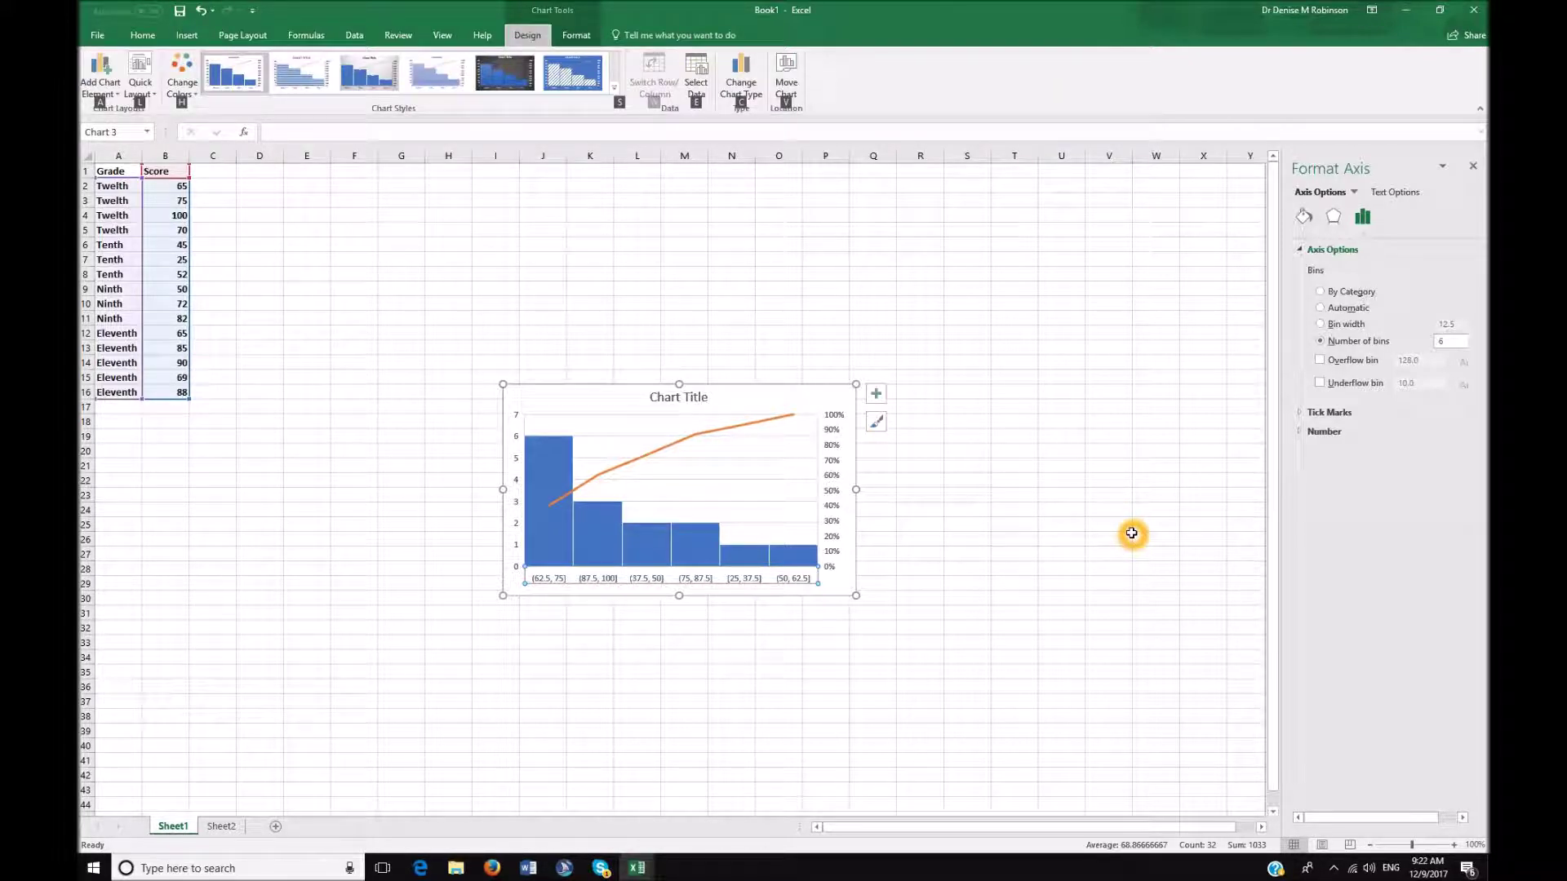
key("a")
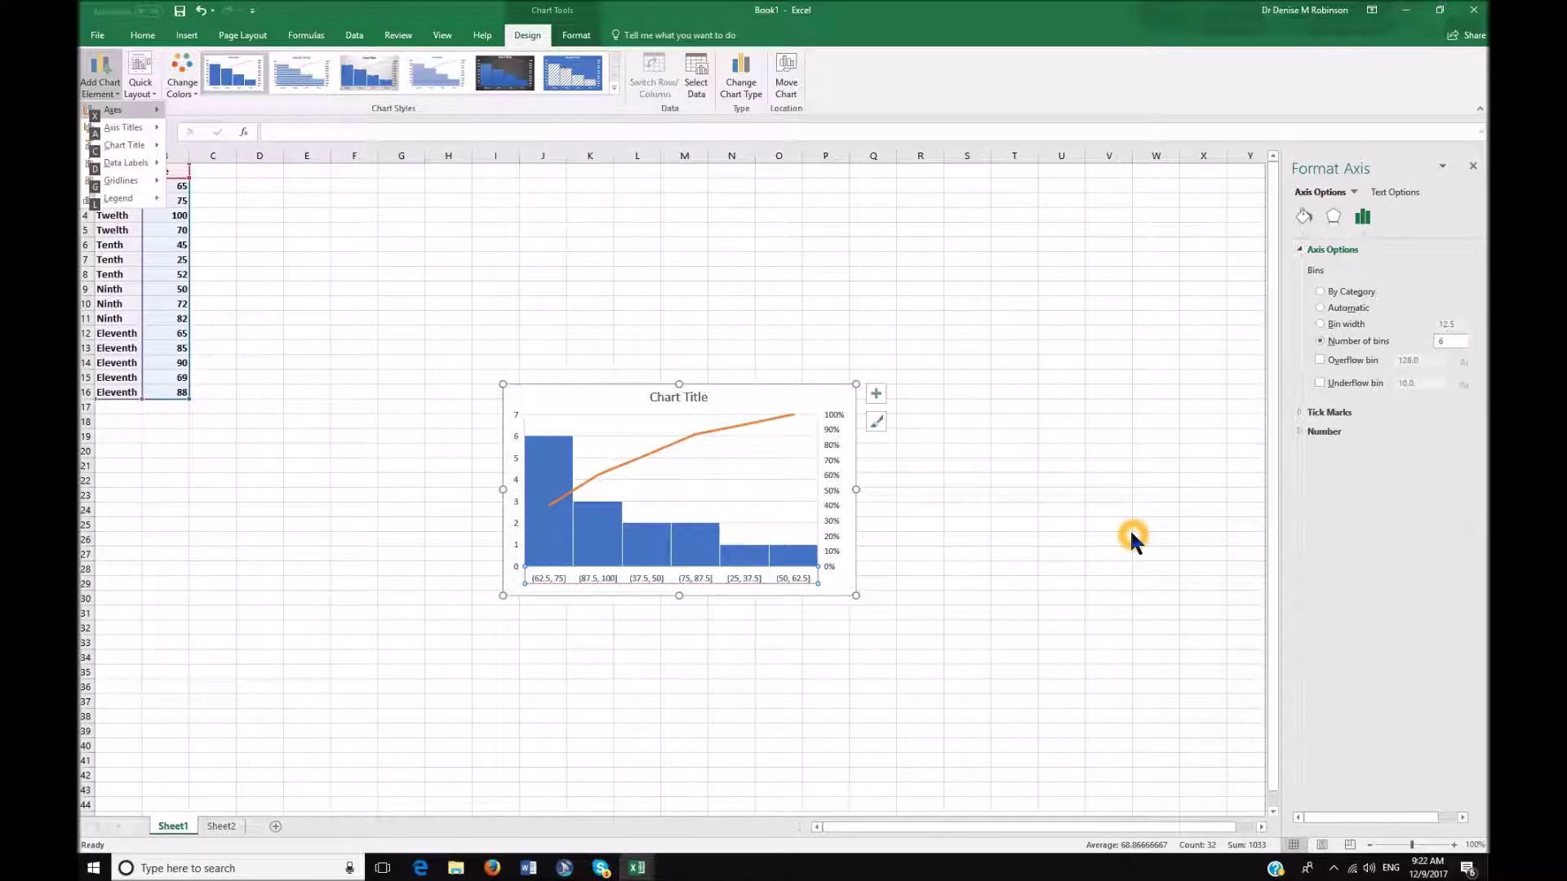
key("Down")
key("Down")
key("Down")
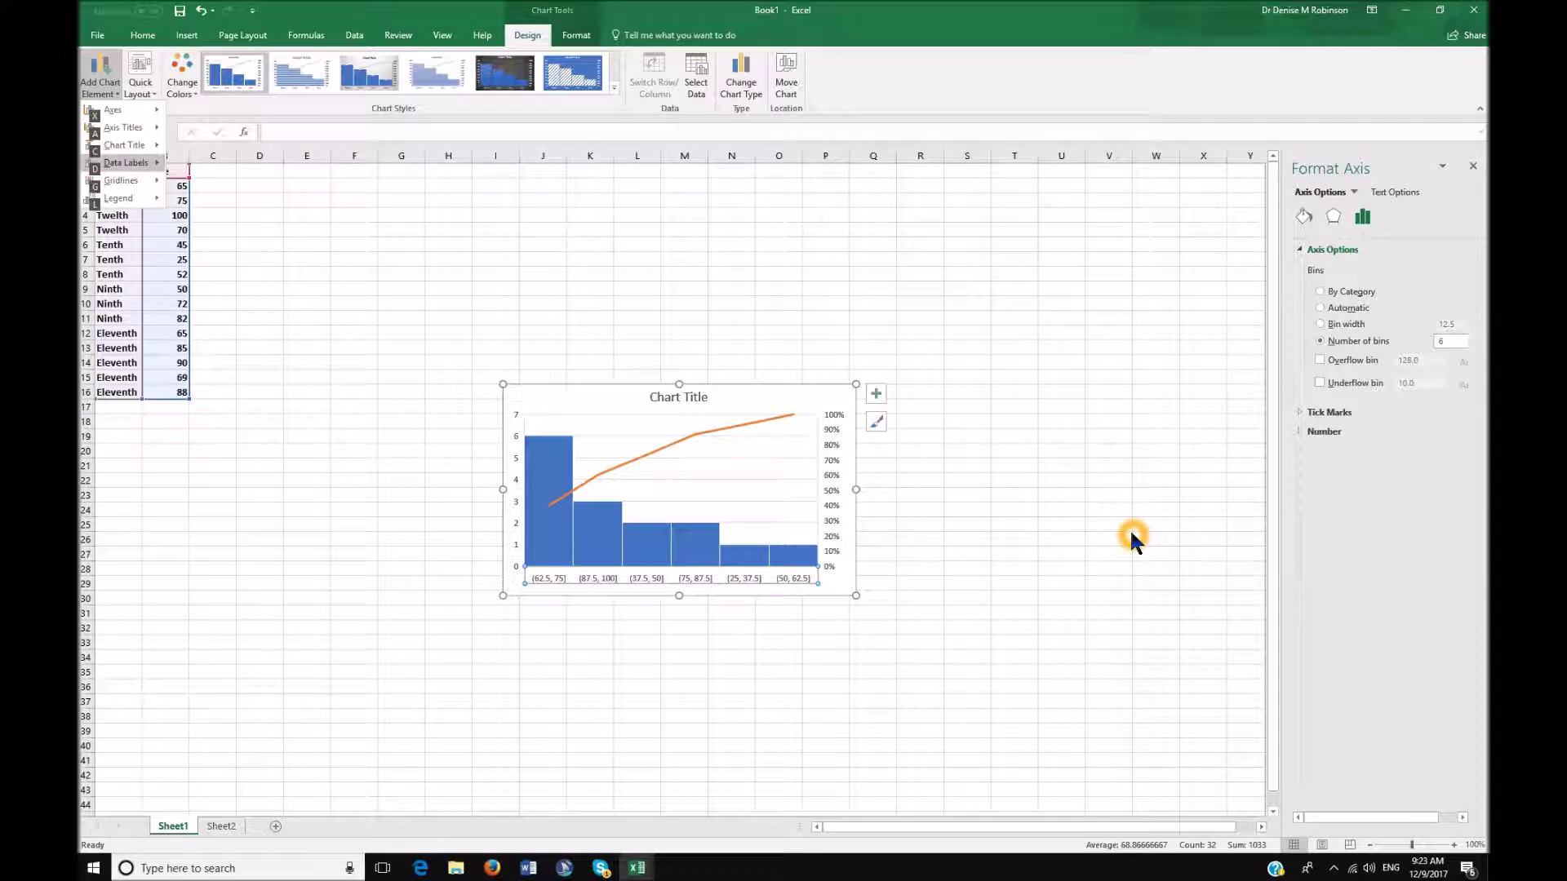
key("Right")
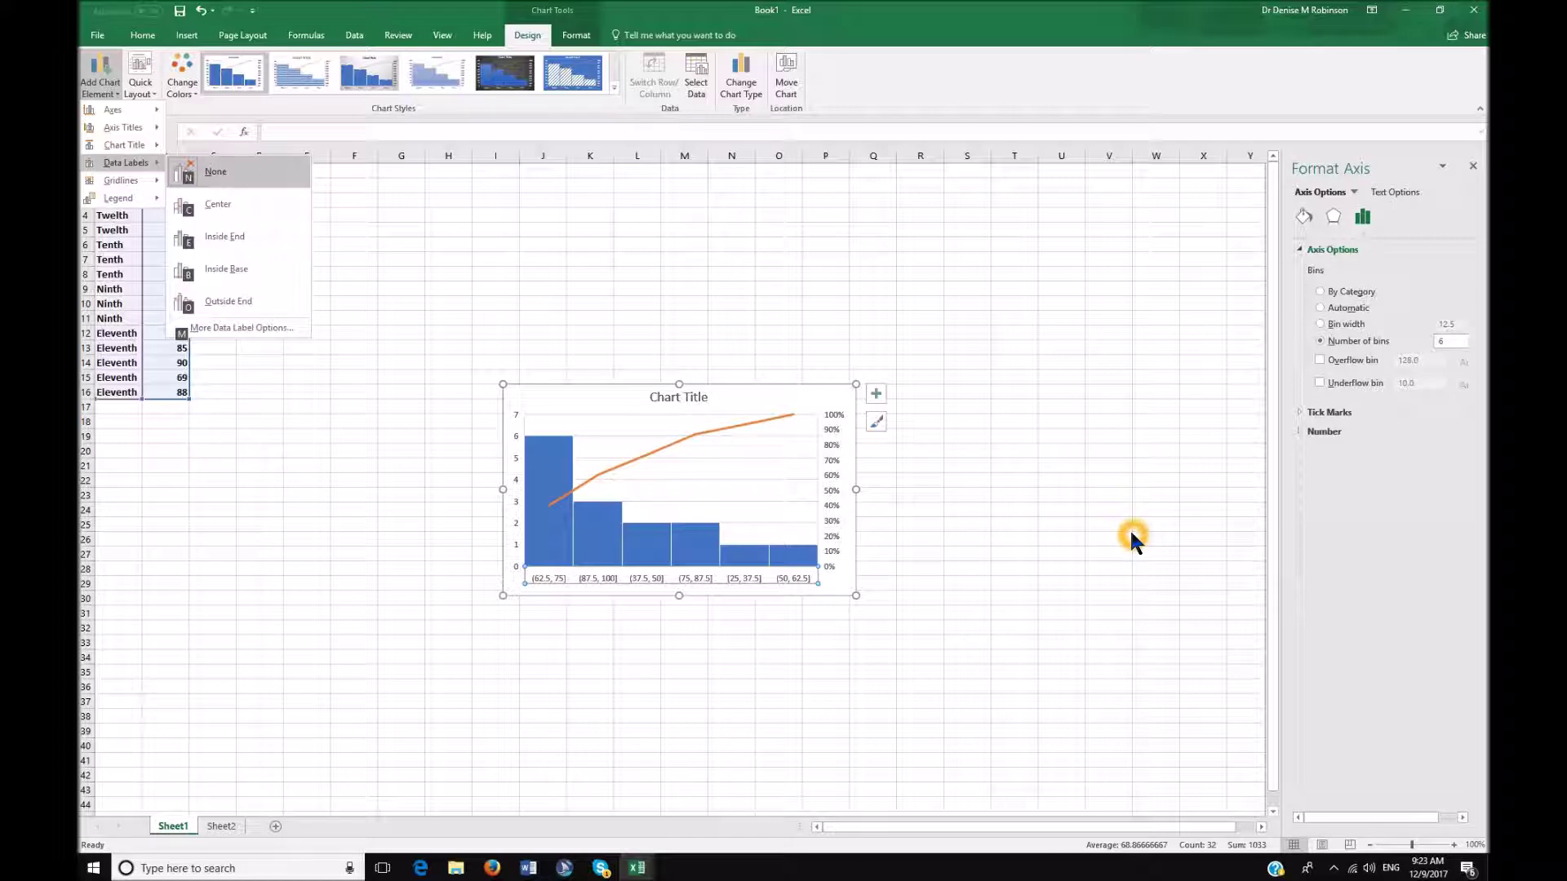
key("Down")
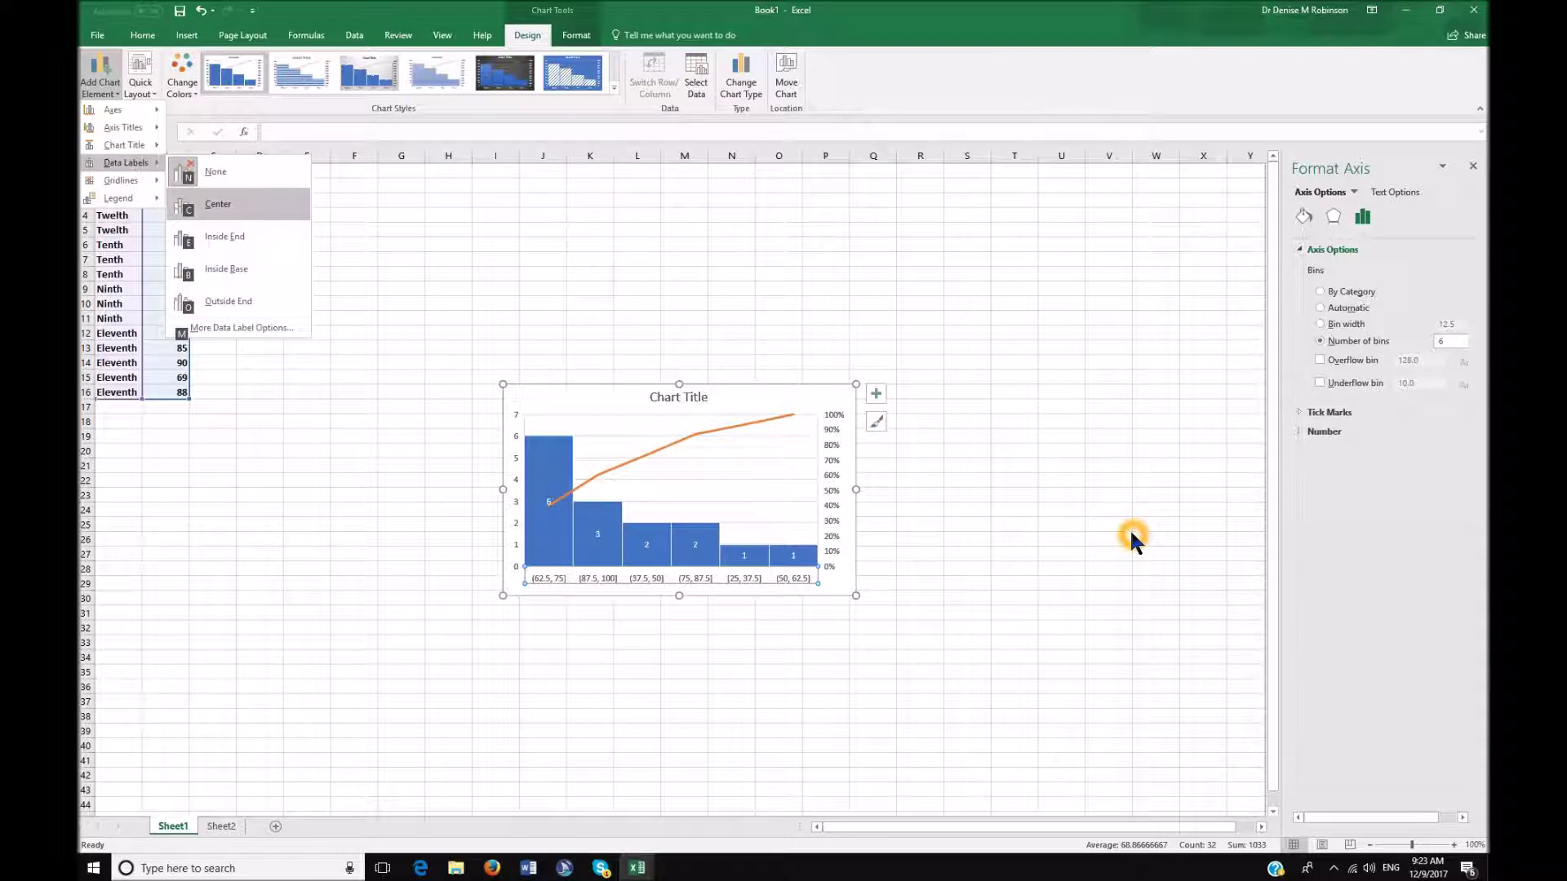
key("Down")
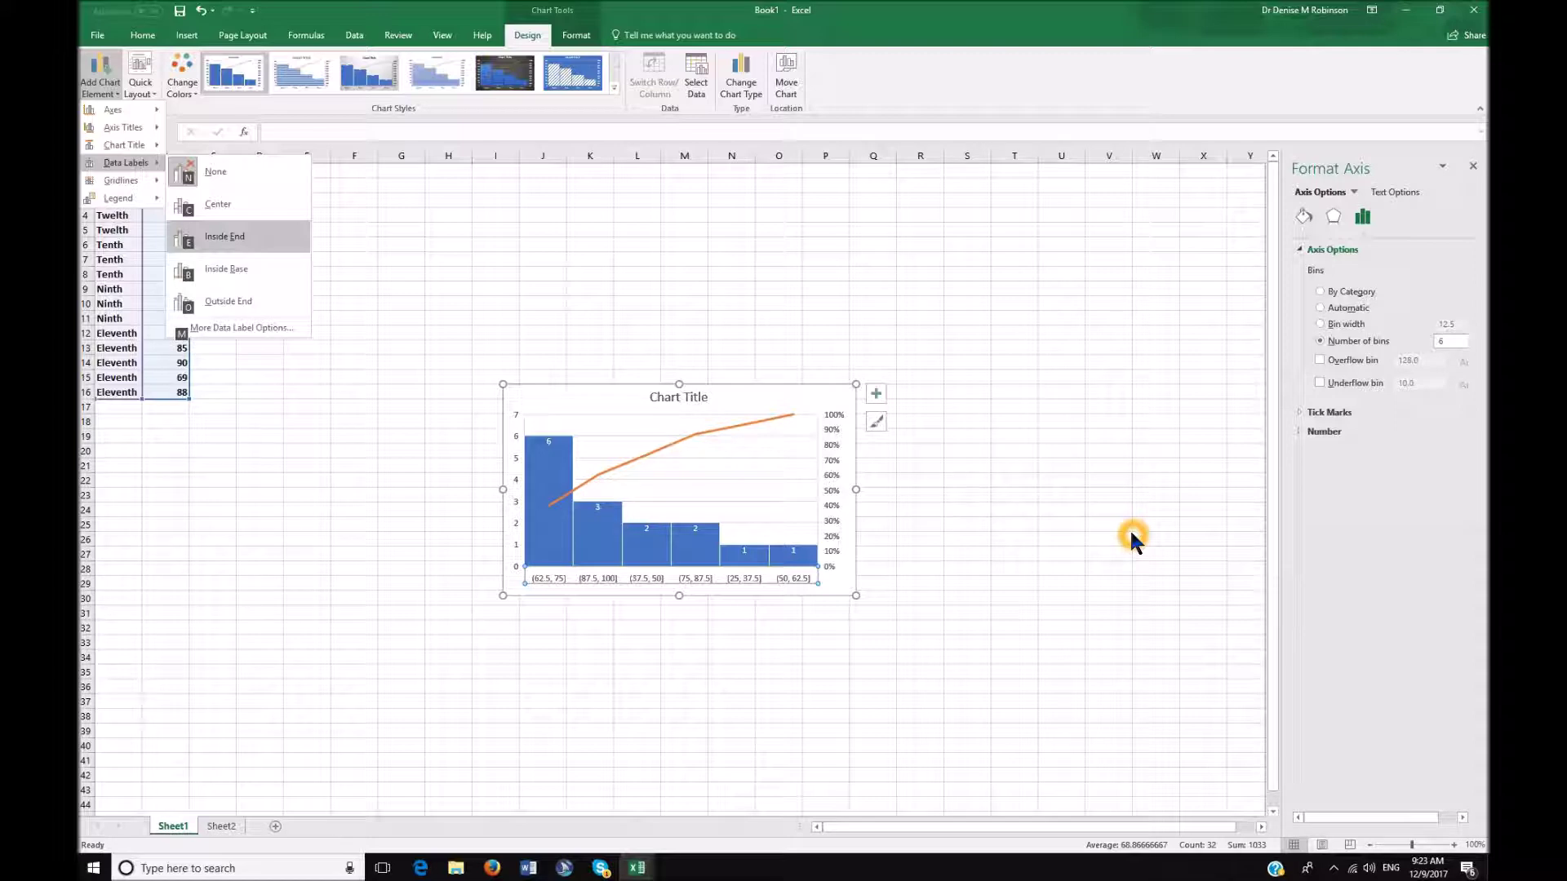
key("Down")
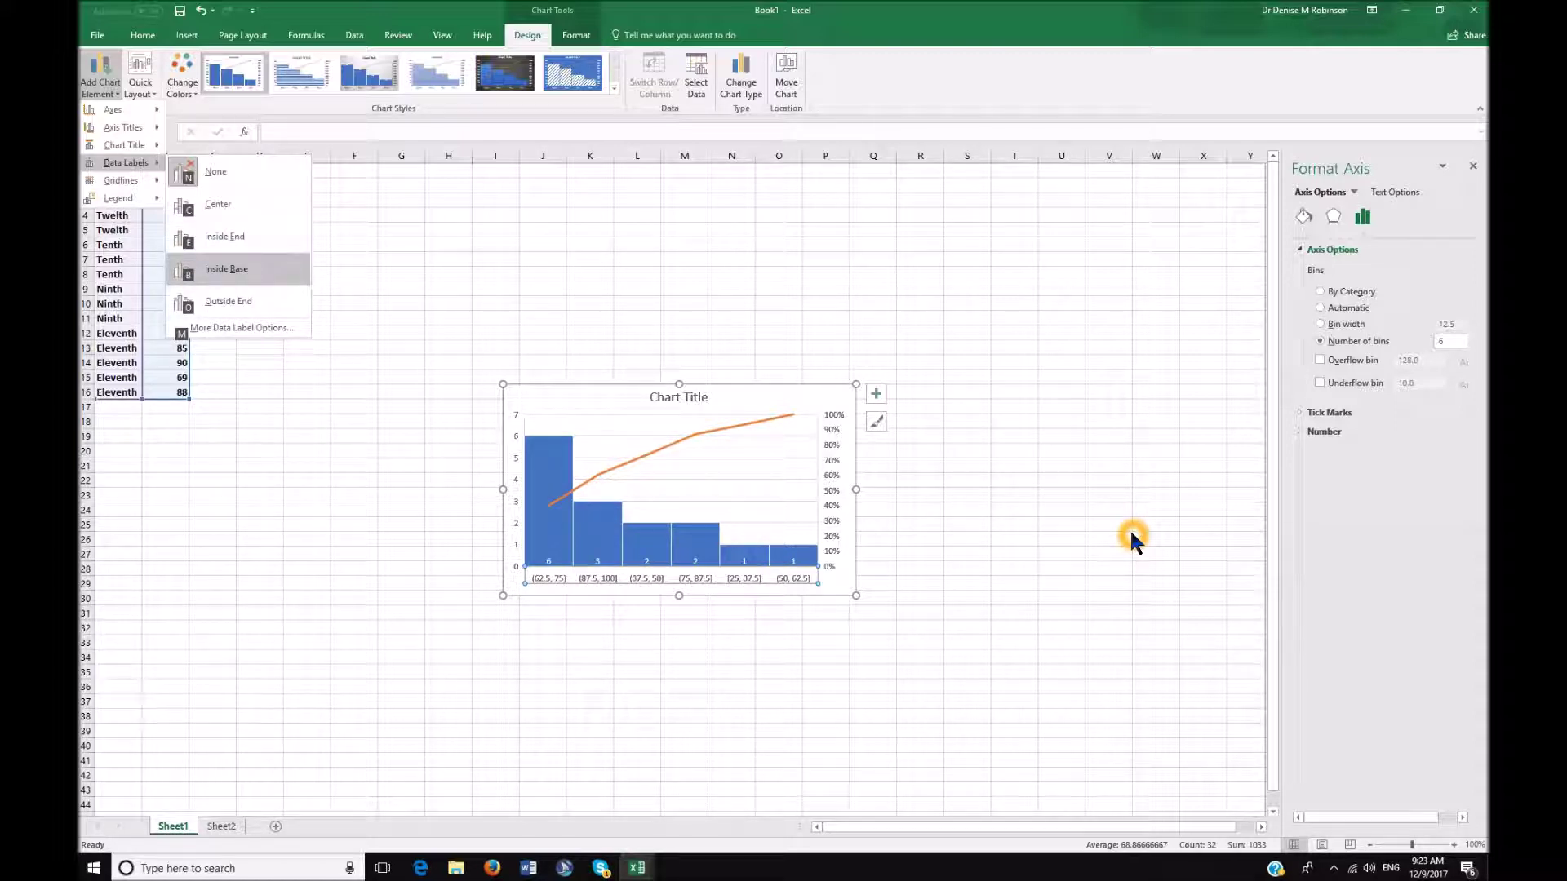
key("Down")
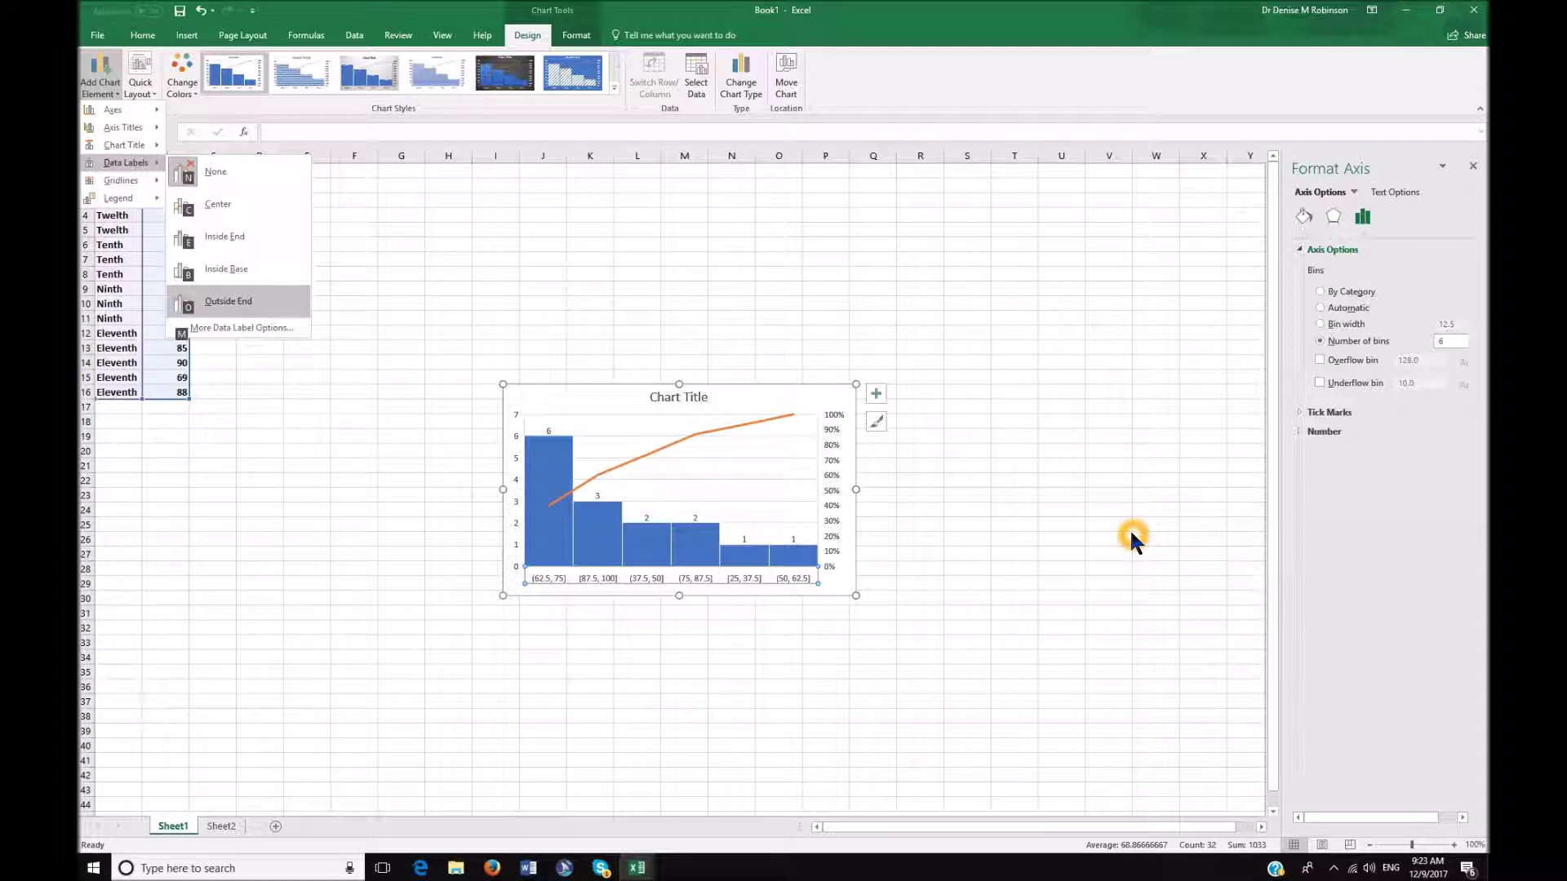
key("Up")
key("Up")
key("Up")
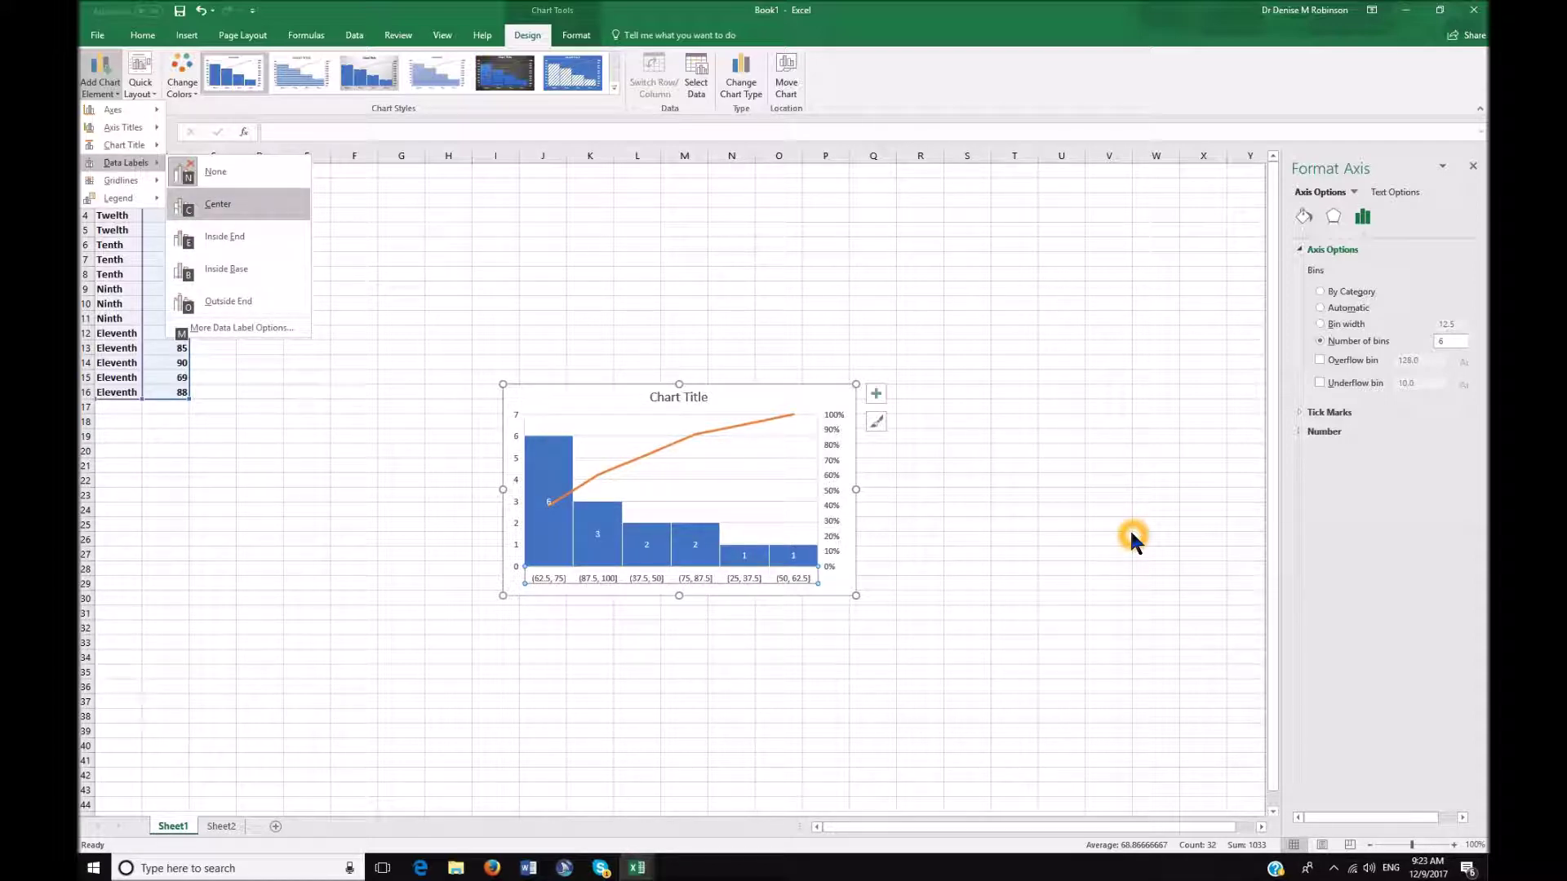
key("Return")
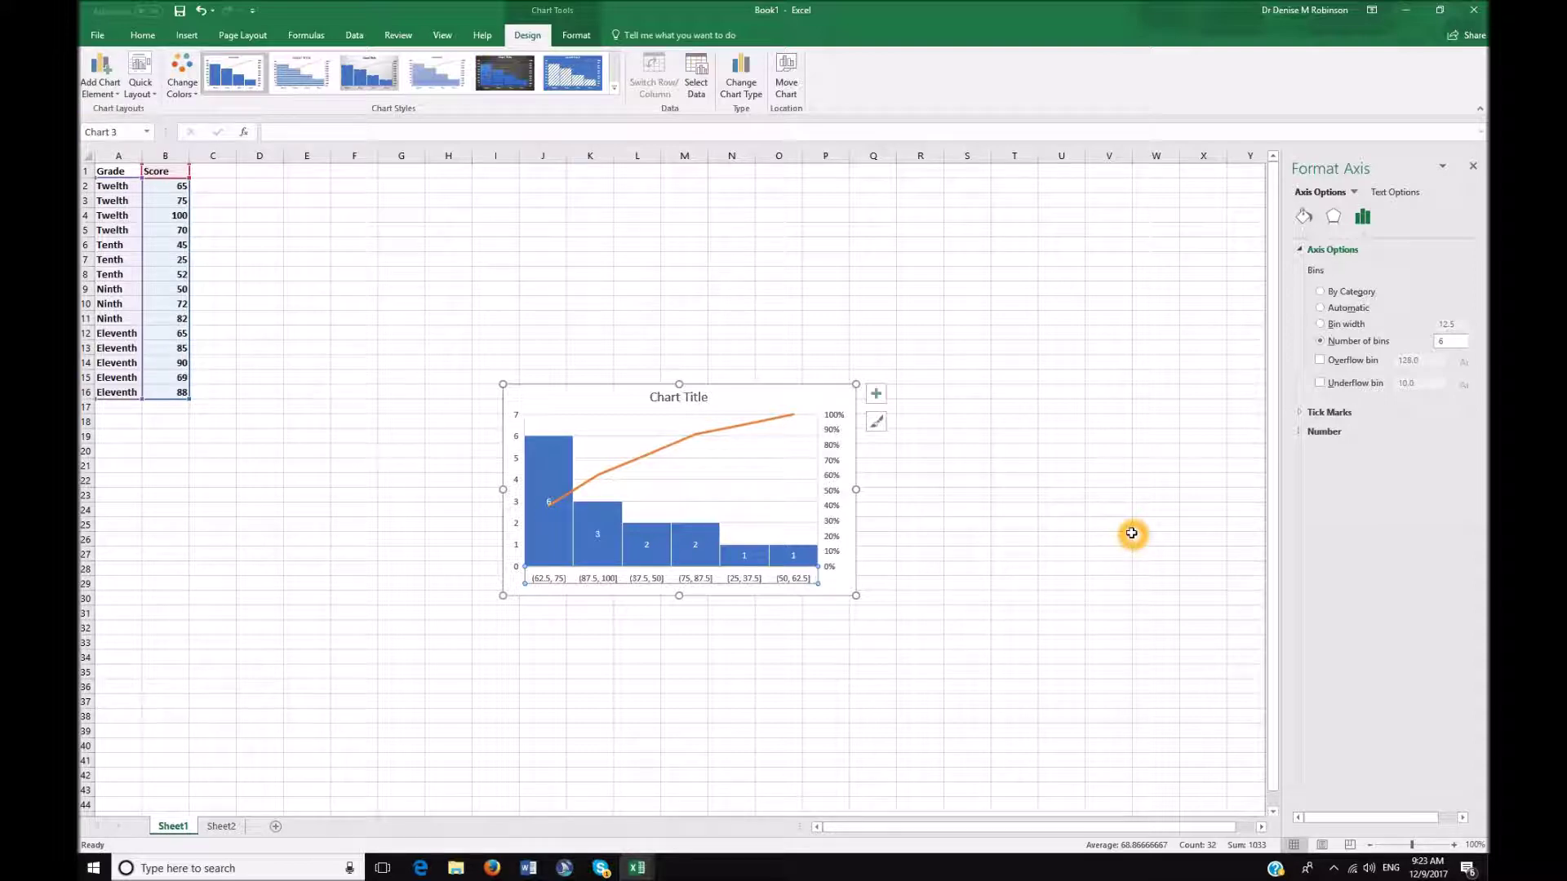